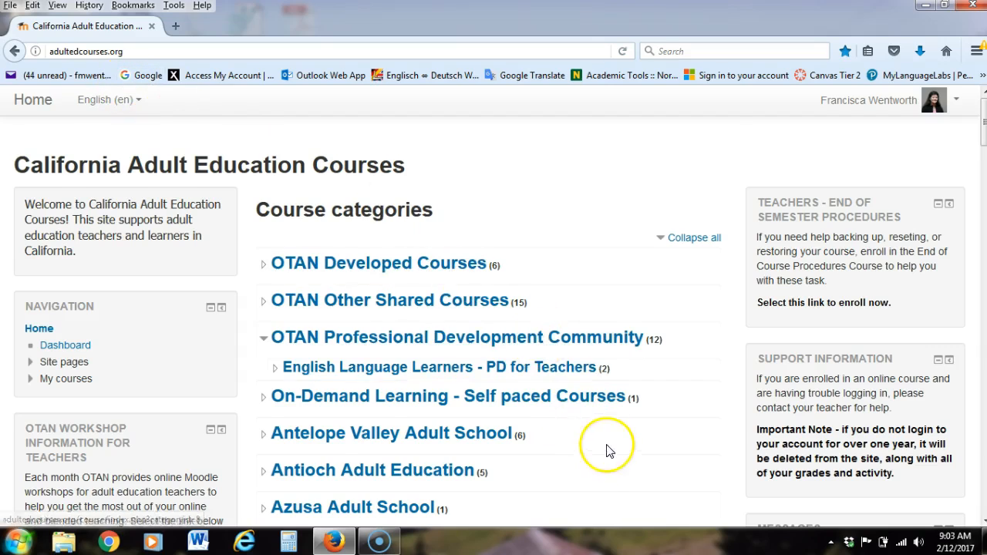
Open the Jefferson Adult Education category from the list of course categories
scroll(591, 402, "down", 4)
scroll(591, 398, "down", 4)
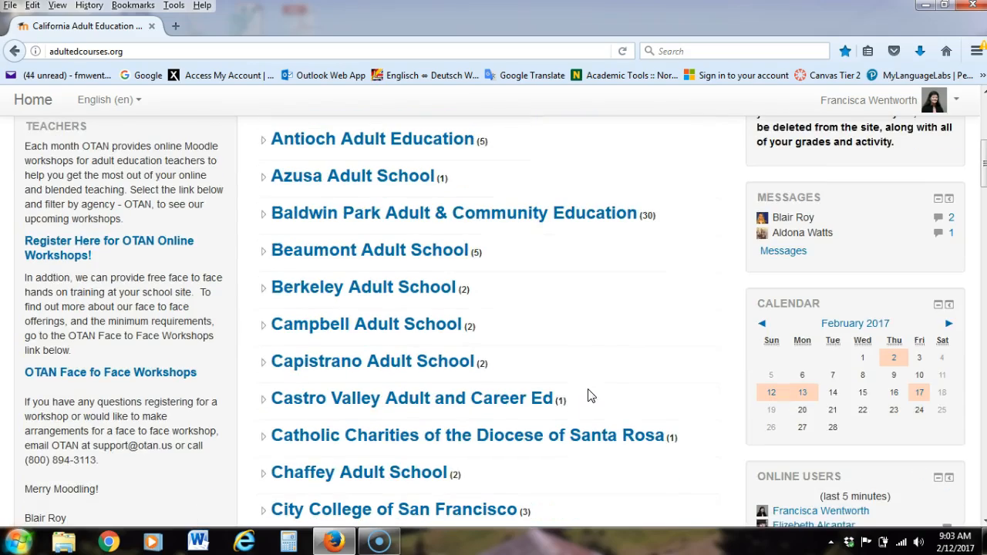
scroll(590, 356, "down", 10)
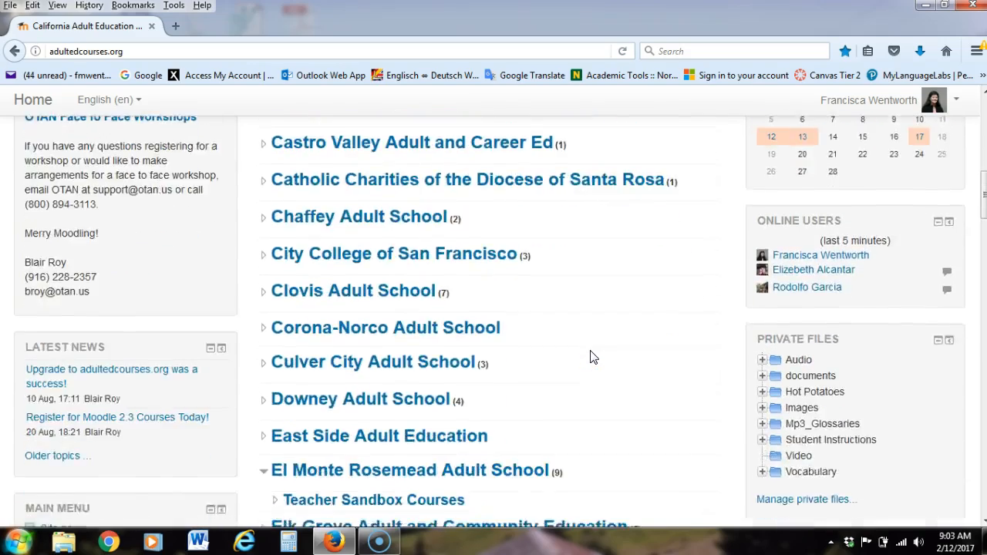
scroll(598, 355, "down", 8)
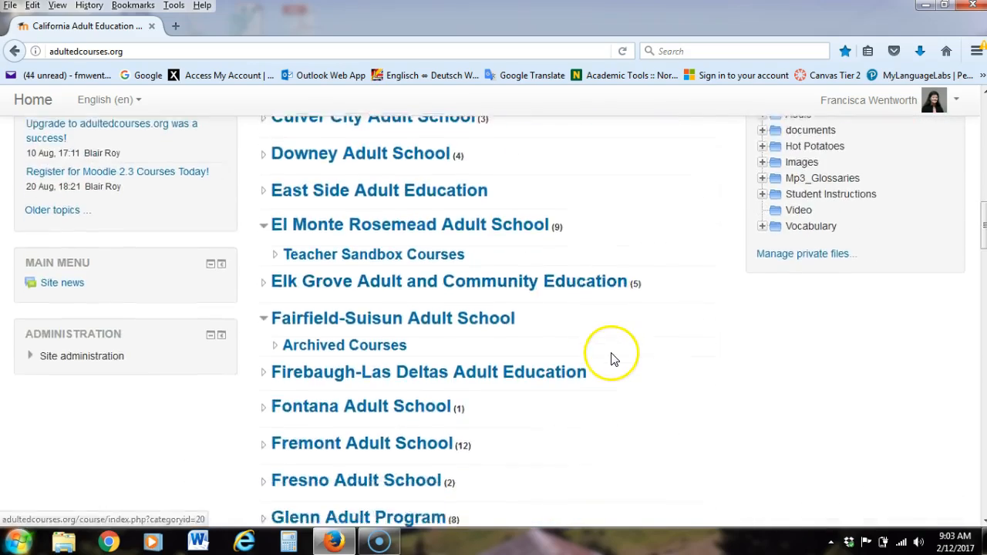
scroll(610, 357, "down", 4)
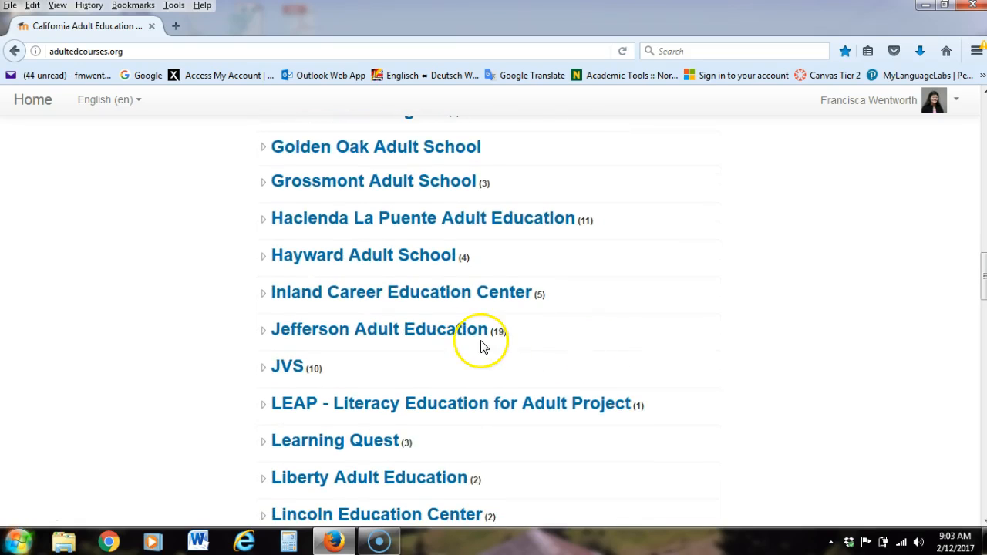
left_click(422, 331)
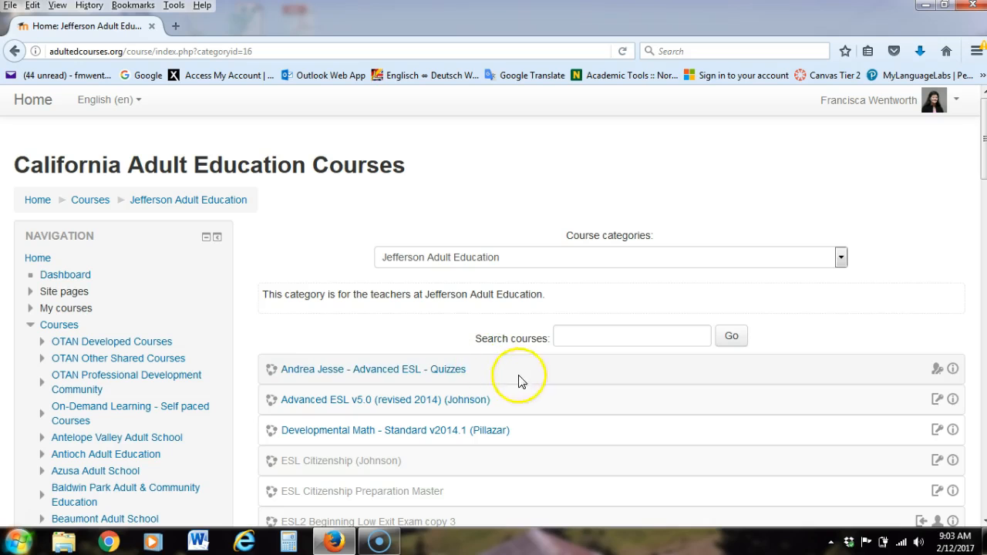
Open the Sandbox course at the end of the category's course list and switch its editing mode off and back on
scroll(596, 394, "down", 14)
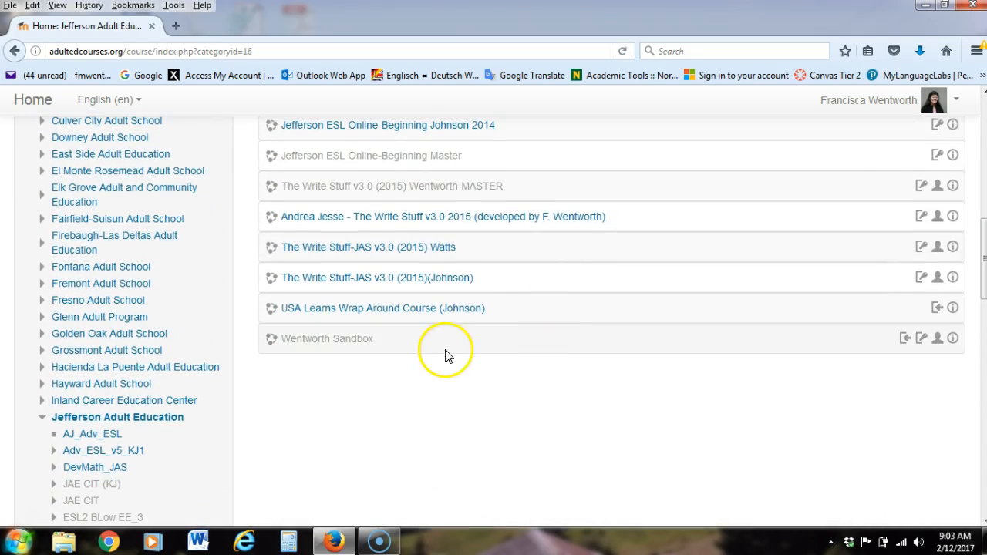
left_click(312, 343)
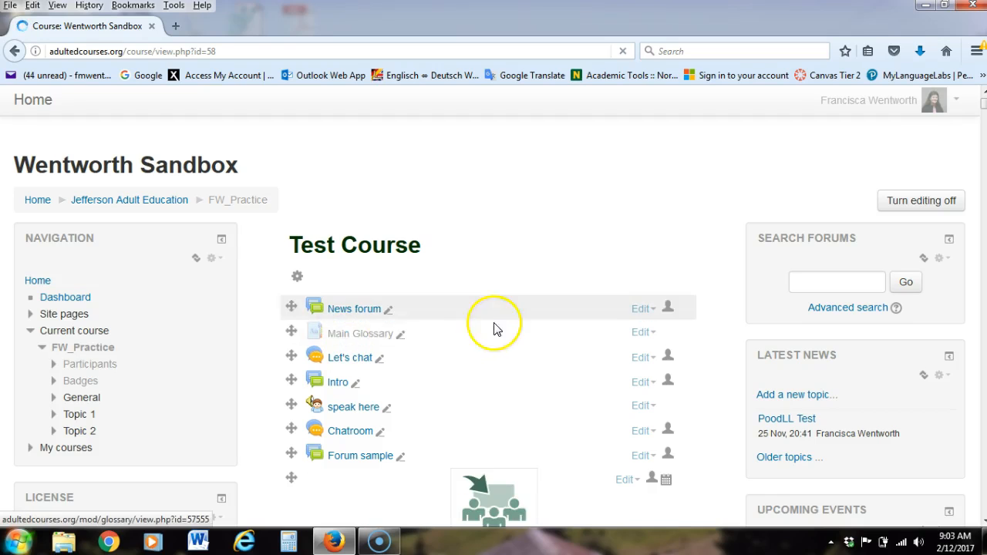
left_click(931, 204)
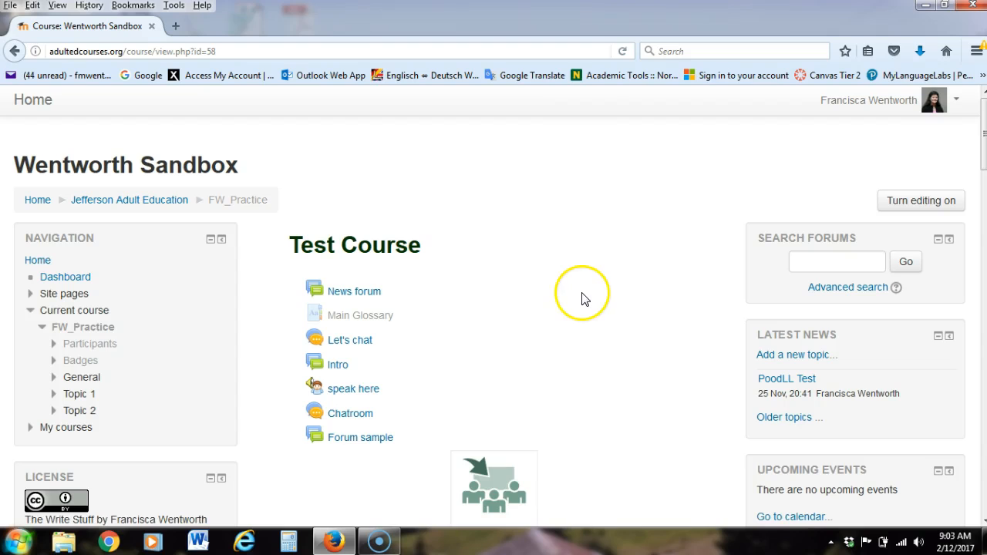
left_click(931, 202)
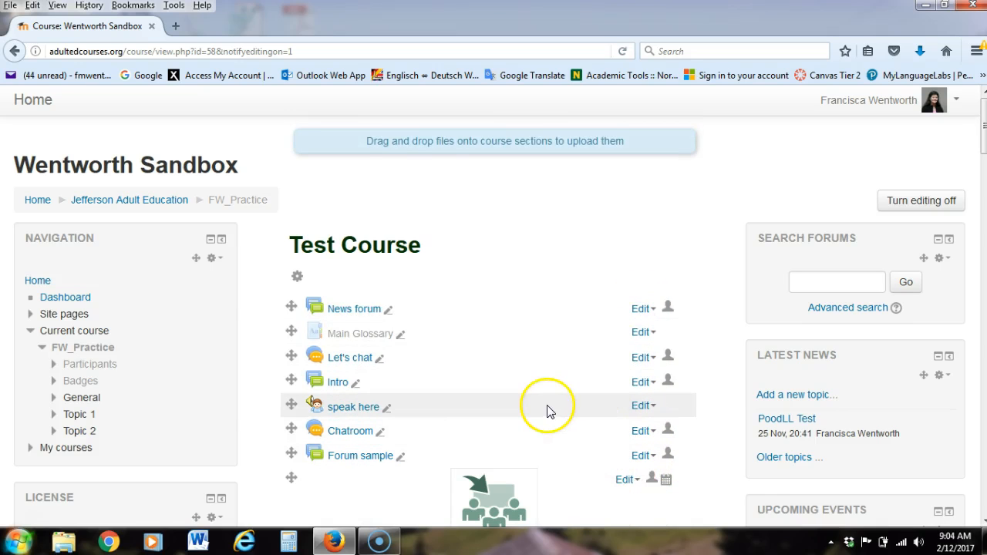
Start adding a Connect Activities Meeting to the Topic 1 section of the course
scroll(563, 334, "down", 5)
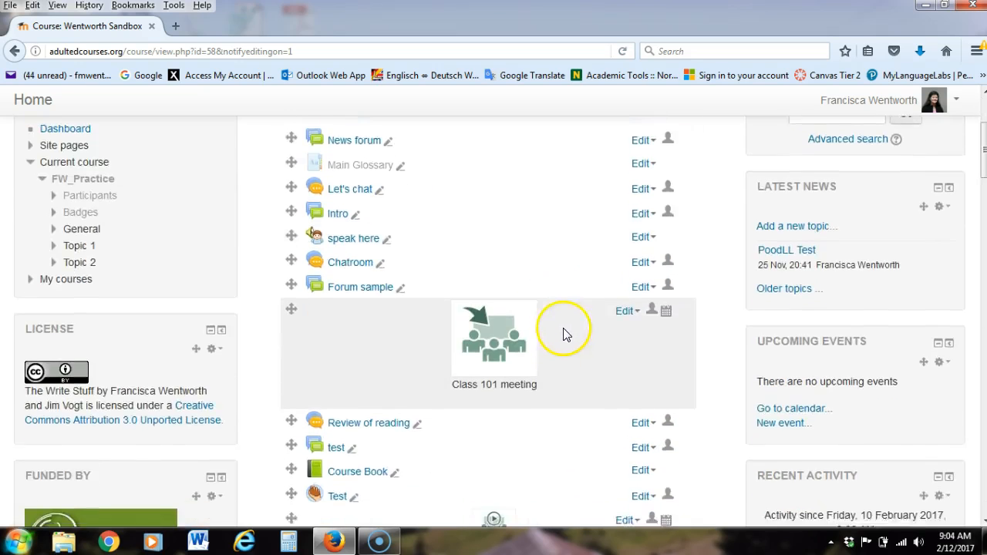
scroll(563, 332, "down", 4)
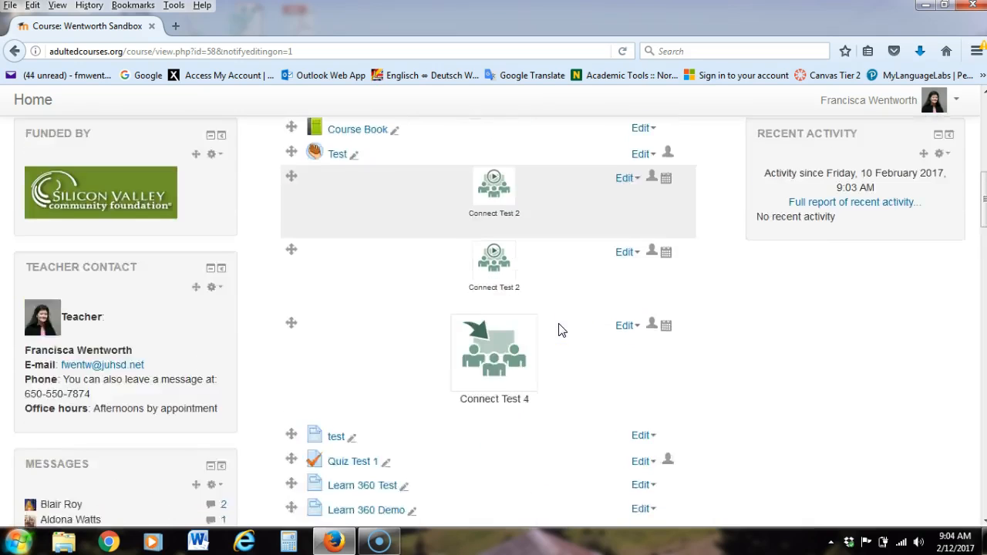
scroll(558, 330, "down", 6)
left_click(540, 330)
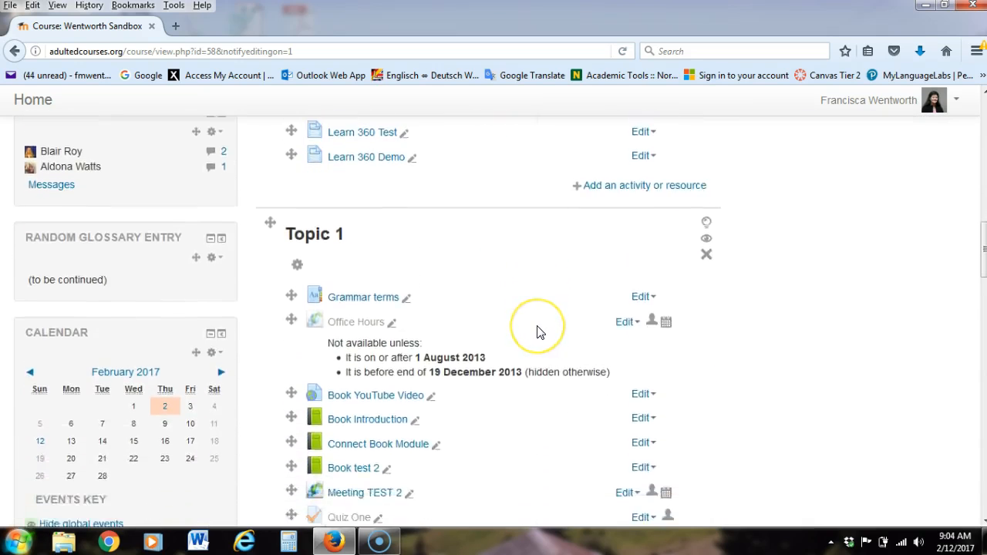
scroll(540, 333, "down", 7)
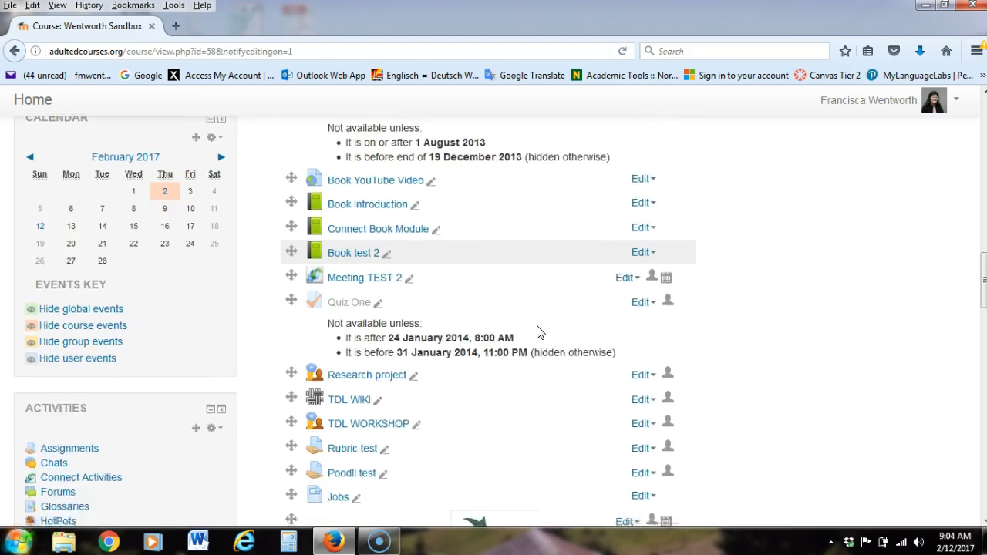
scroll(540, 332, "down", 9)
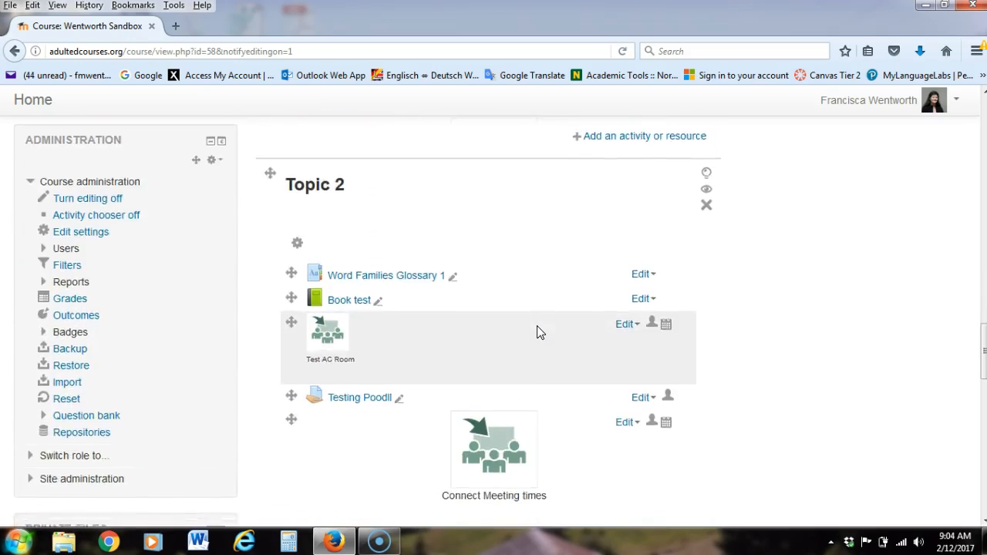
scroll(539, 332, "up", 7)
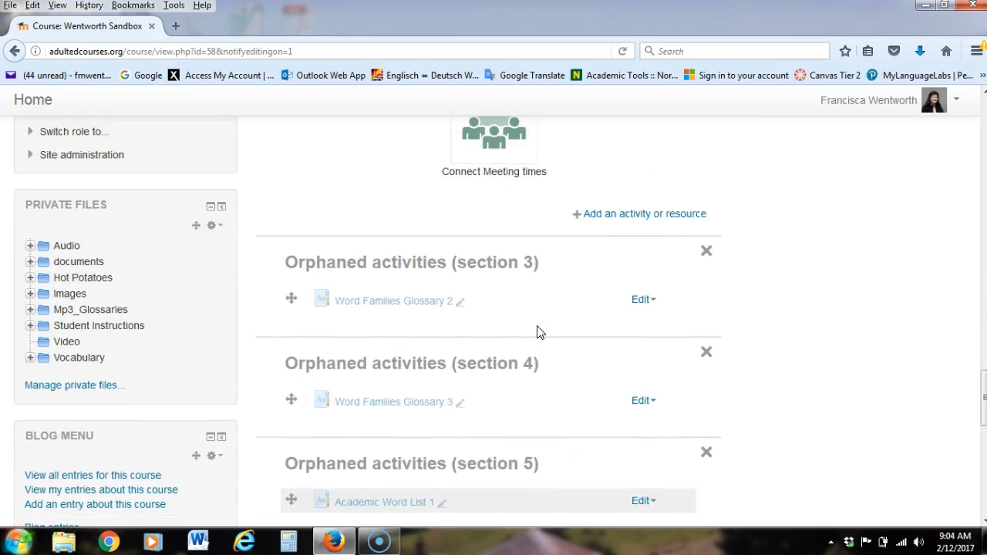
scroll(540, 332, "up", 3)
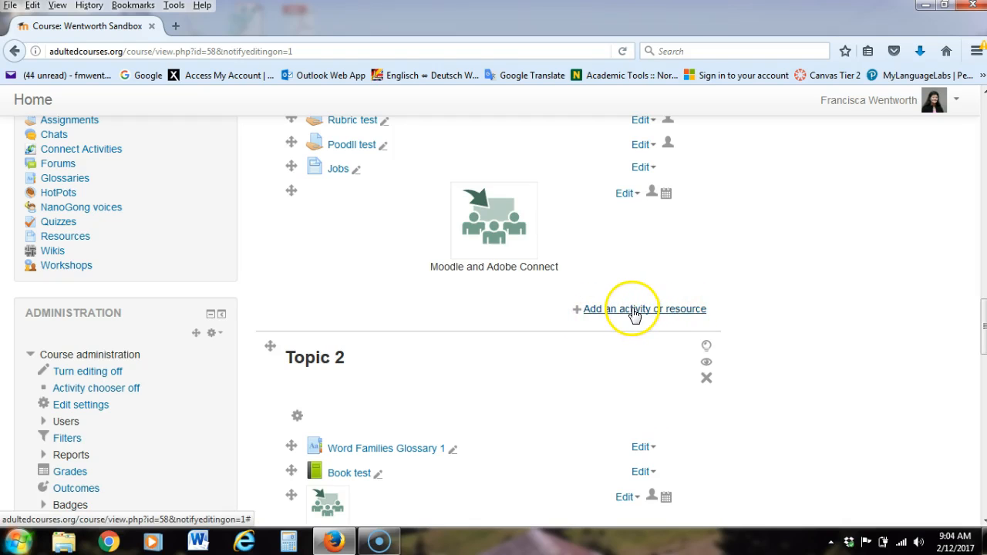
left_click(634, 310)
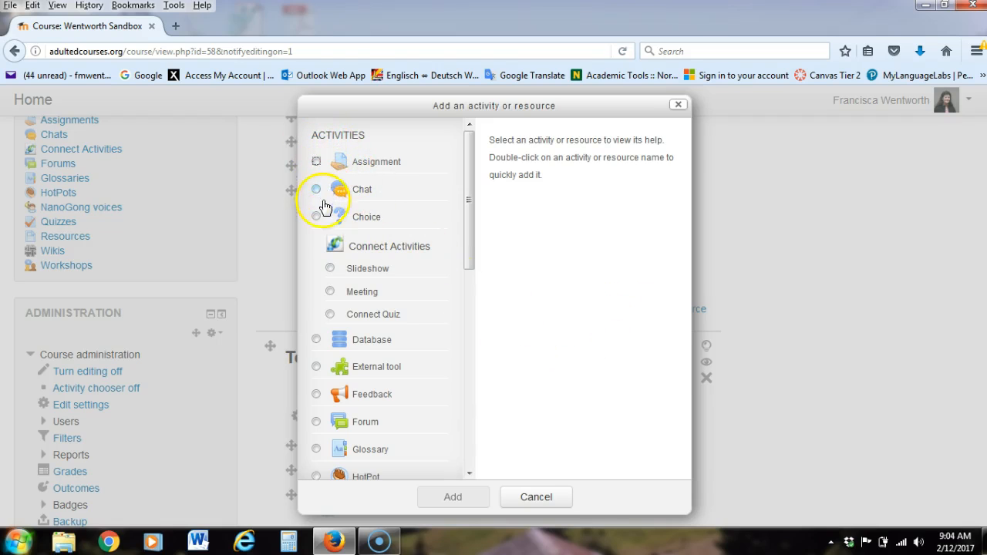
left_click(331, 293)
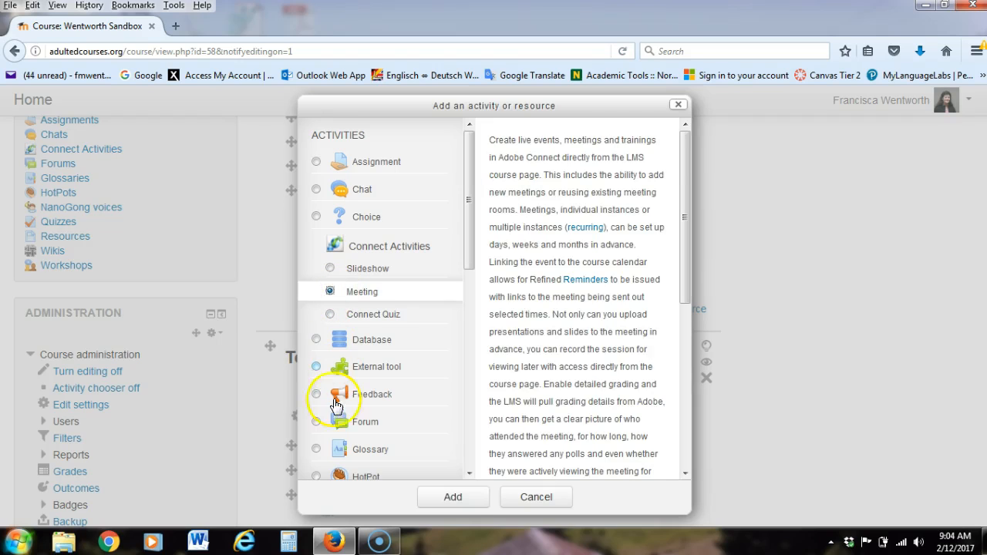
left_click(454, 499)
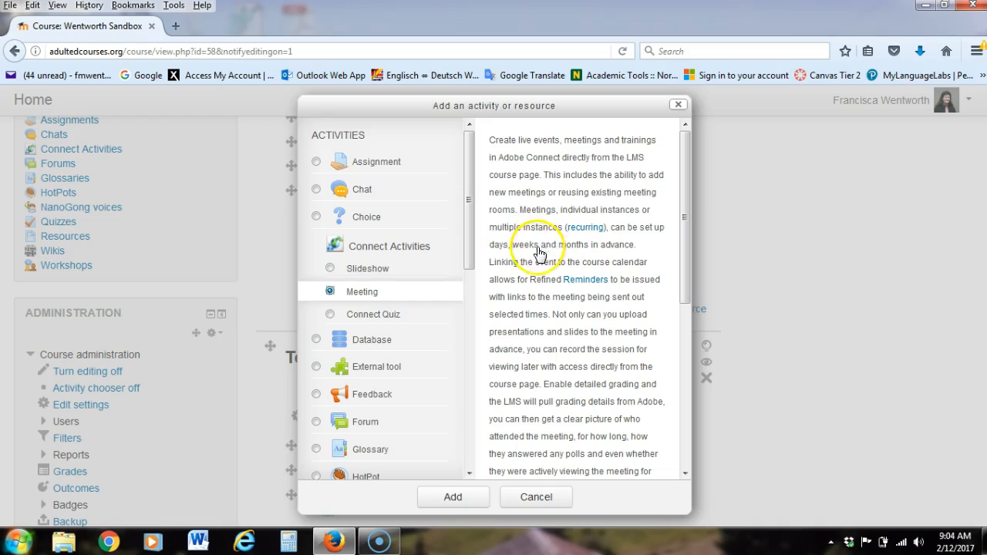
left_click(453, 498)
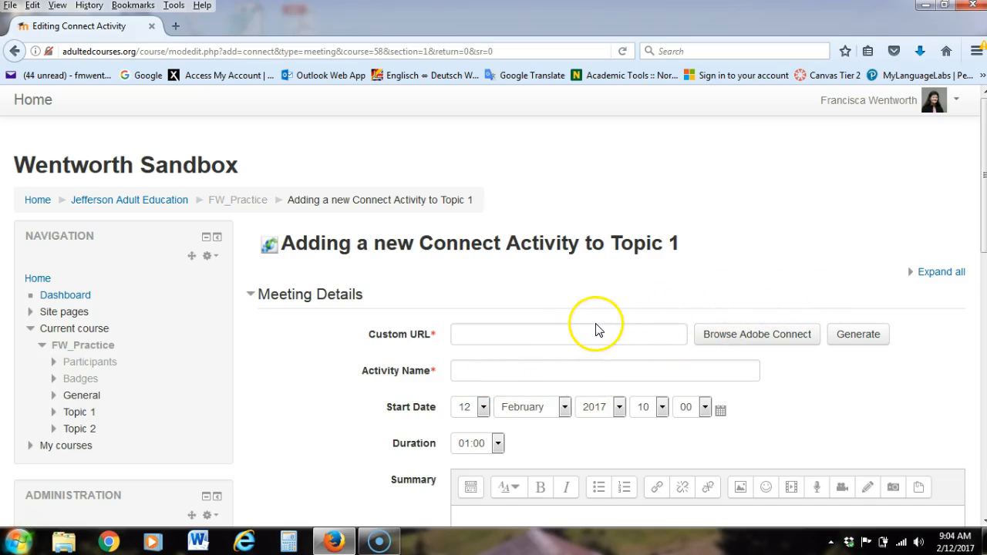
Enter Moodline as the meeting's custom URL and replace it with an automatically generated one
left_click(527, 335)
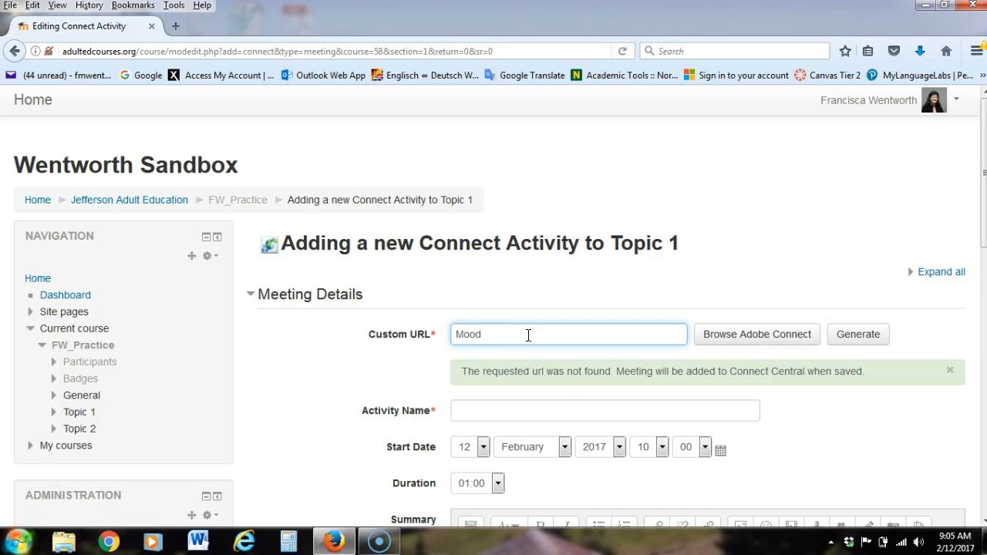
key("BackSpace")
key("BackSpace")
left_click(853, 334)
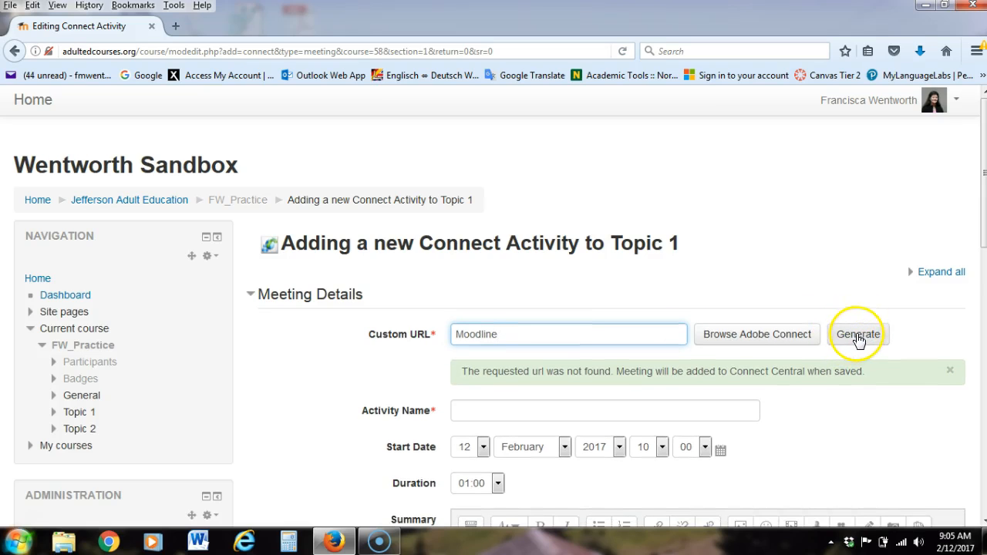
left_click(857, 337)
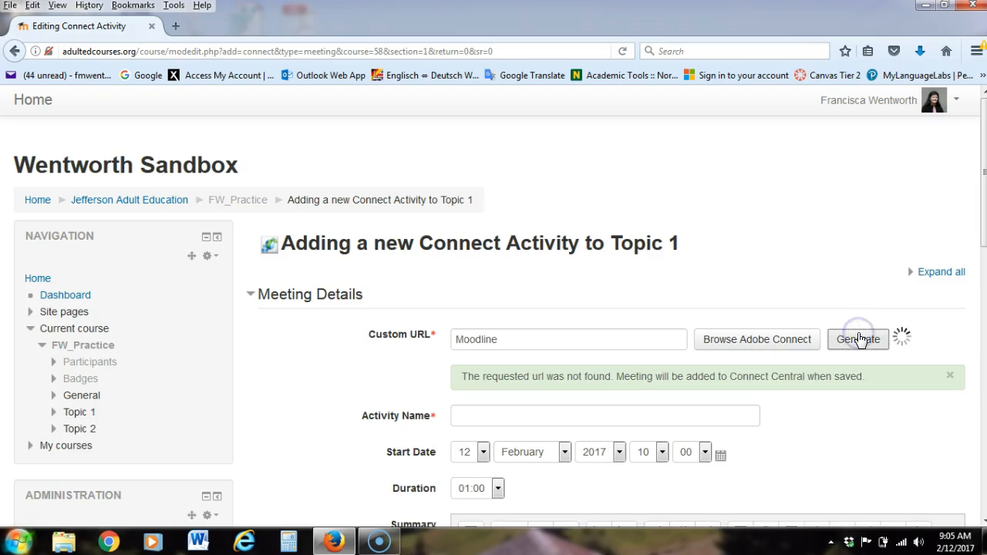
left_click(846, 352)
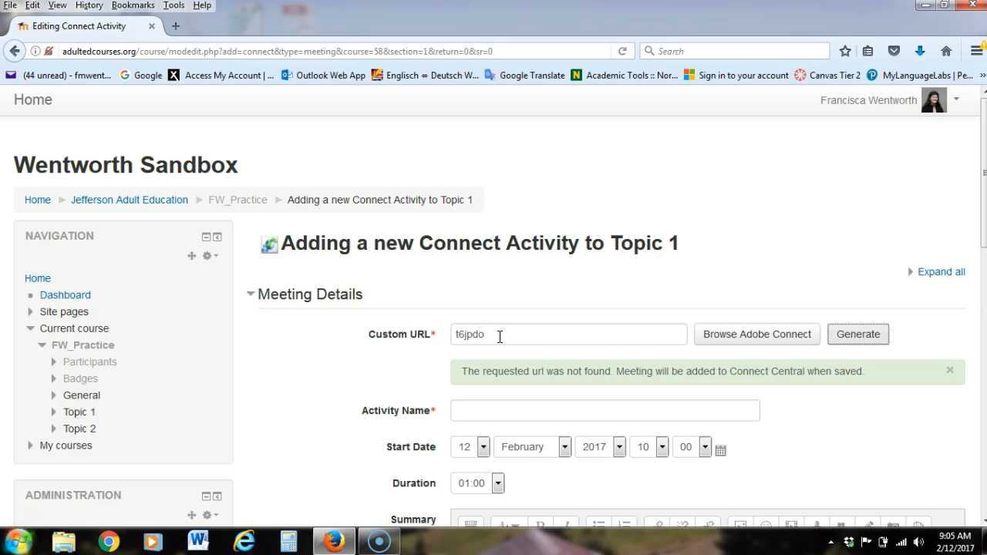
left_click(511, 332)
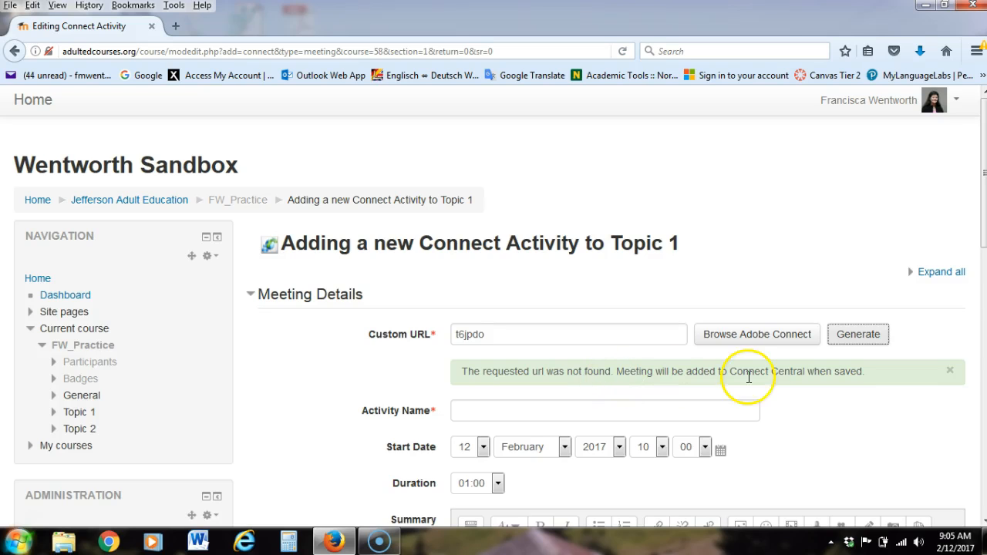
Name the activity Moodle Online Session and set its start date to 20 March
scroll(854, 424, "down", 4)
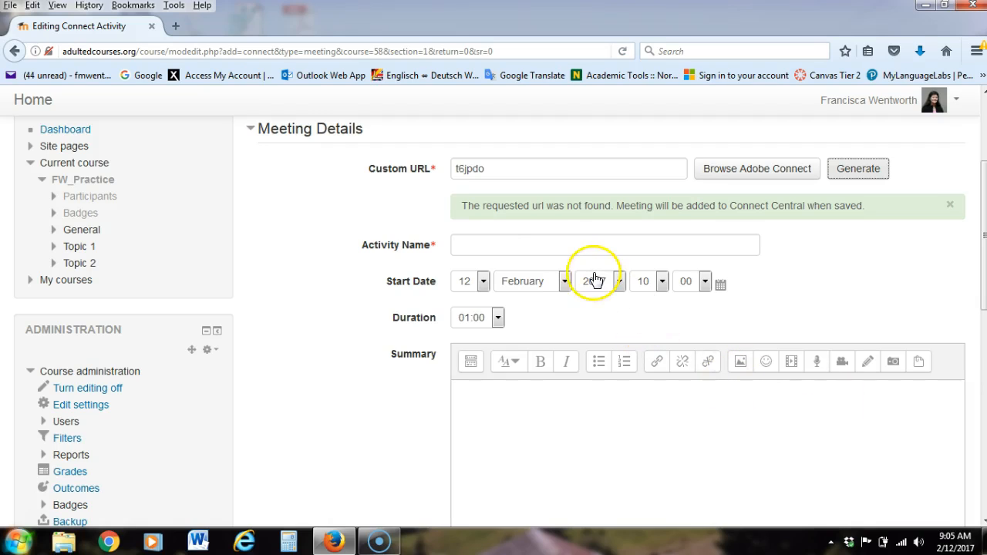
left_click(520, 245)
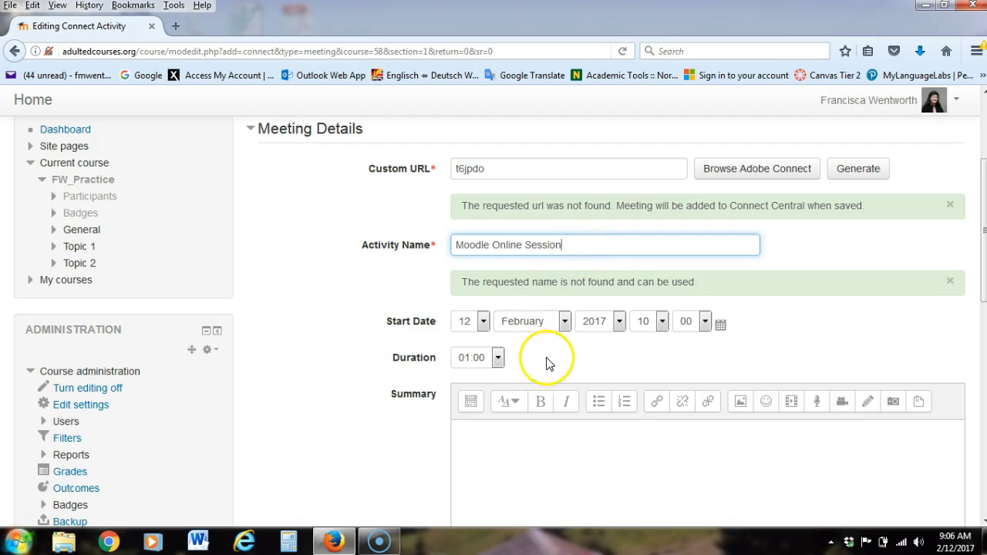
left_click(483, 323)
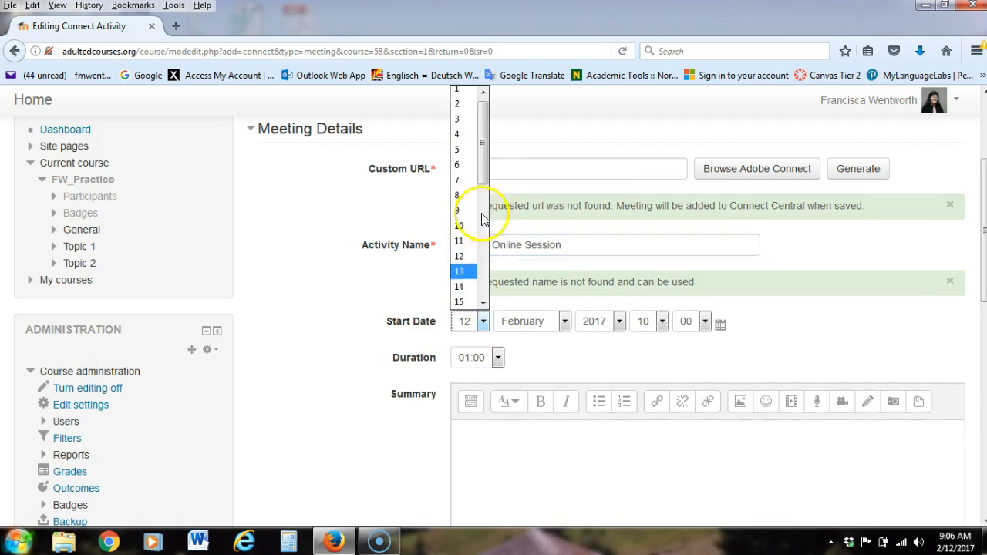
left_click_drag(486, 175, 482, 218)
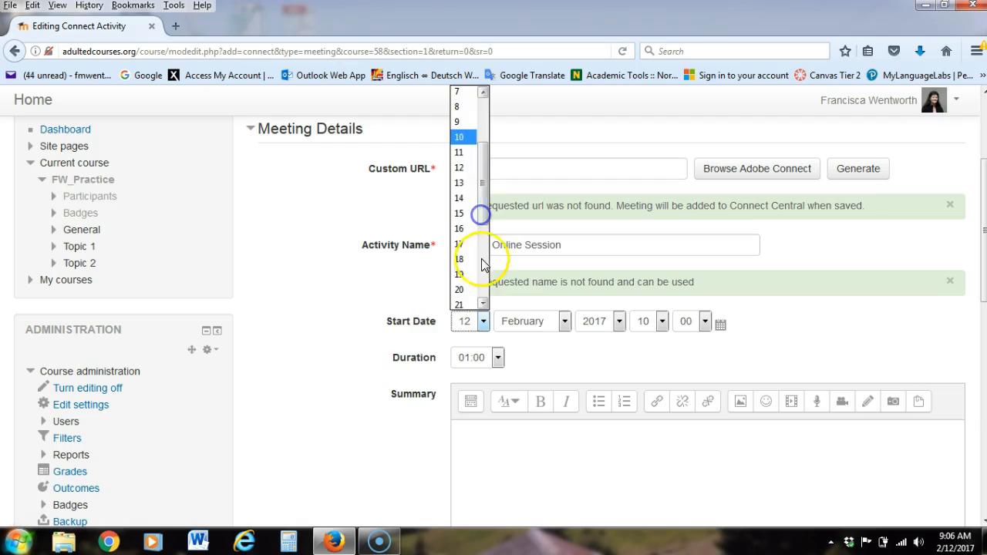
left_click(460, 290)
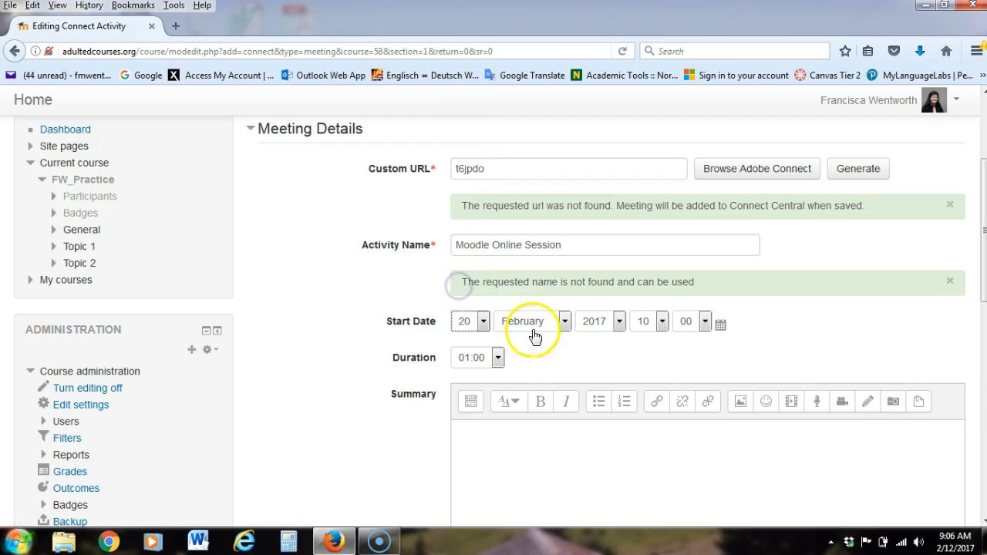
left_click(565, 322)
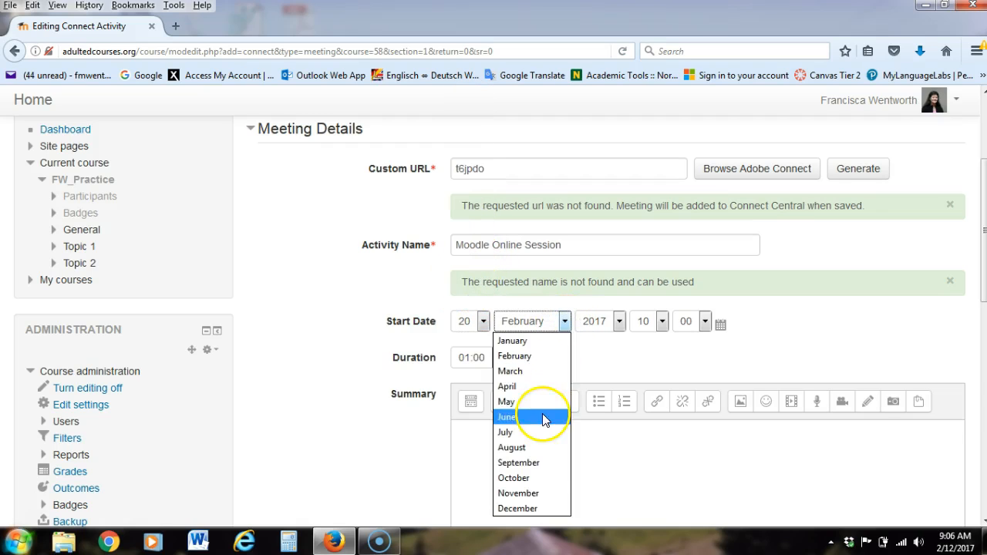
left_click(521, 371)
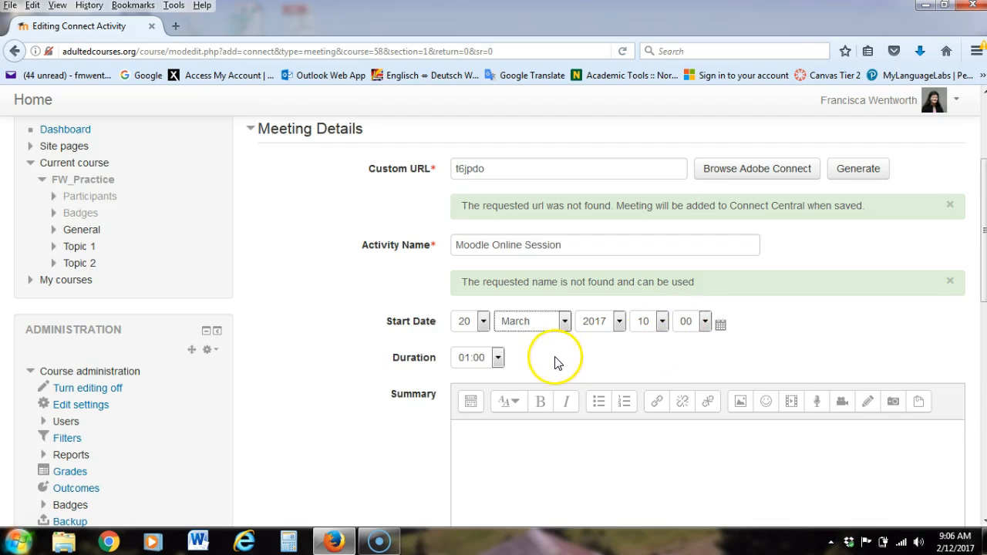
Set the meeting's duration to 01:30 and enter Online conversation practice as its summary
left_click(498, 357)
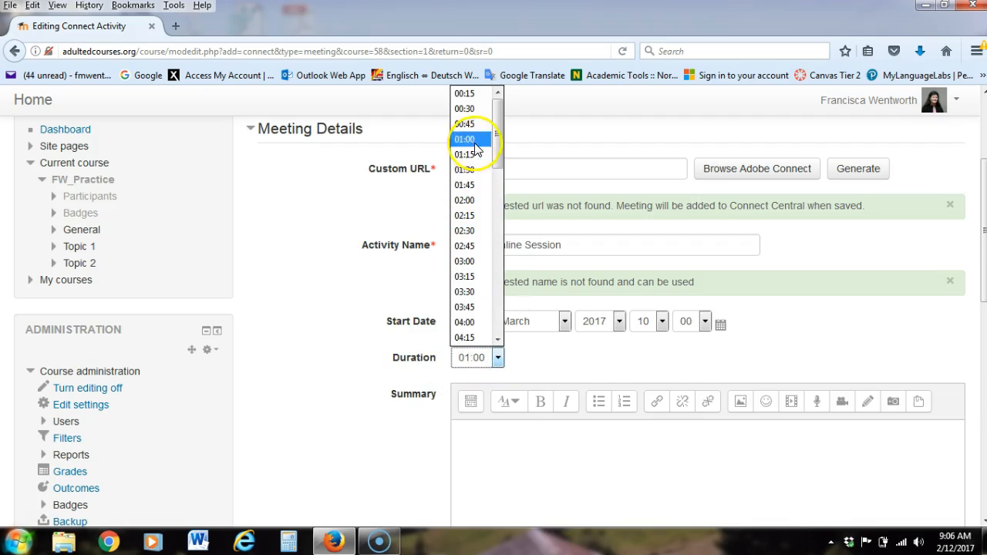
left_click(467, 169)
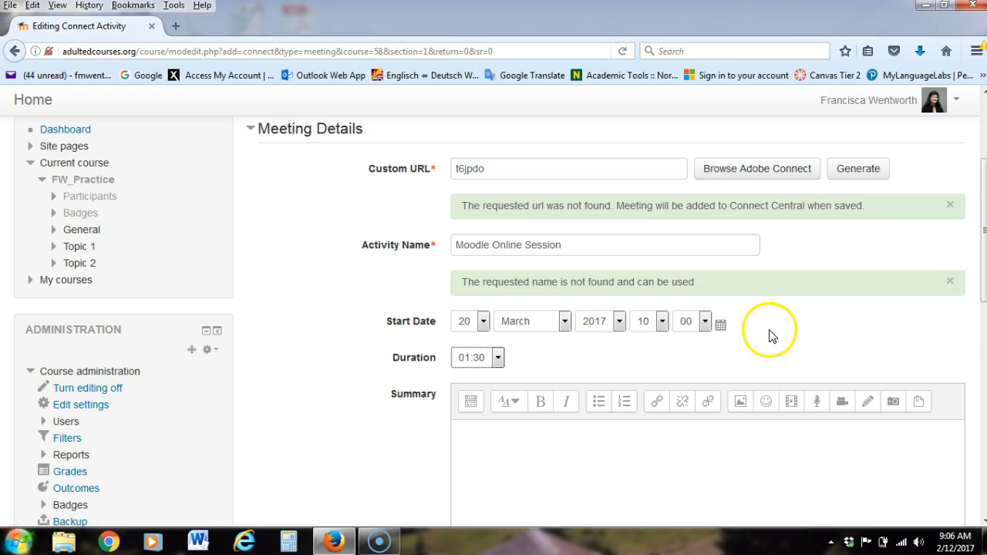
scroll(772, 330, "down", 4)
left_click(540, 332)
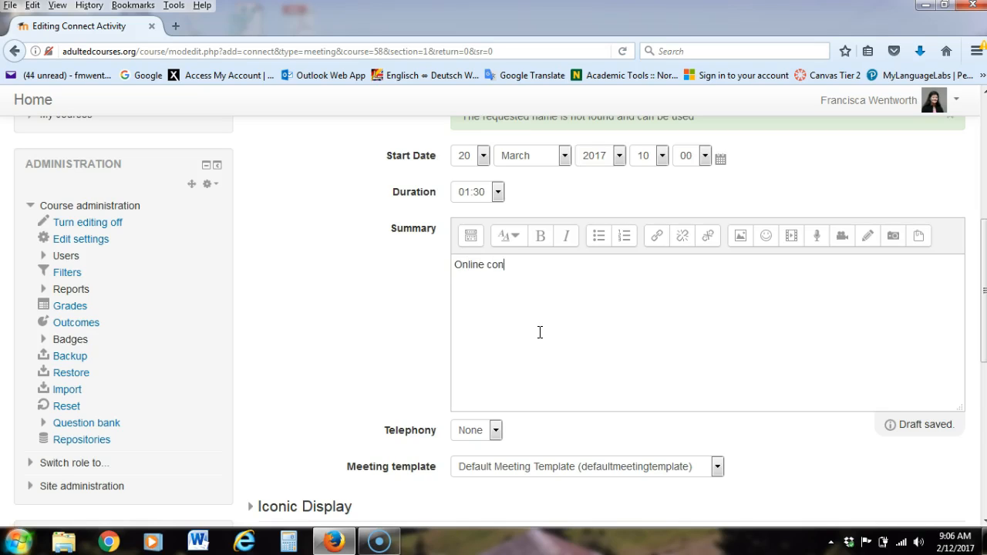
type("Online converesation practice")
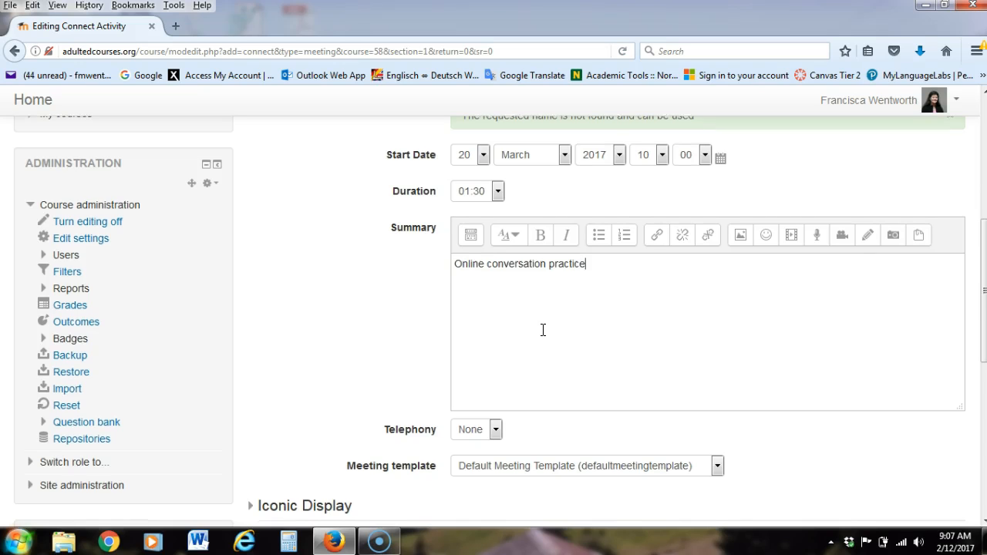
Examine the activity's Iconic Display settings, including the choices for Icon Position
scroll(594, 280, "down", 3)
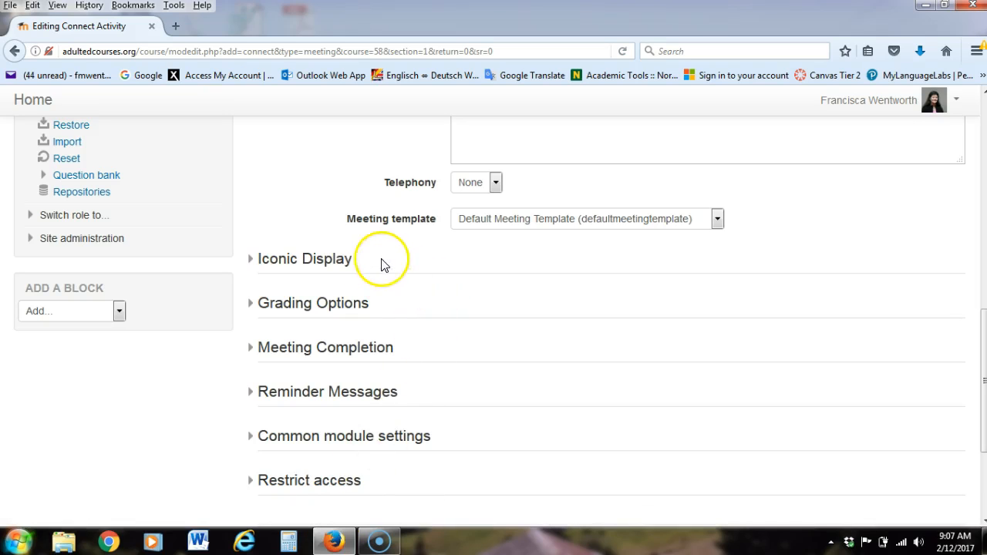
left_click(329, 262)
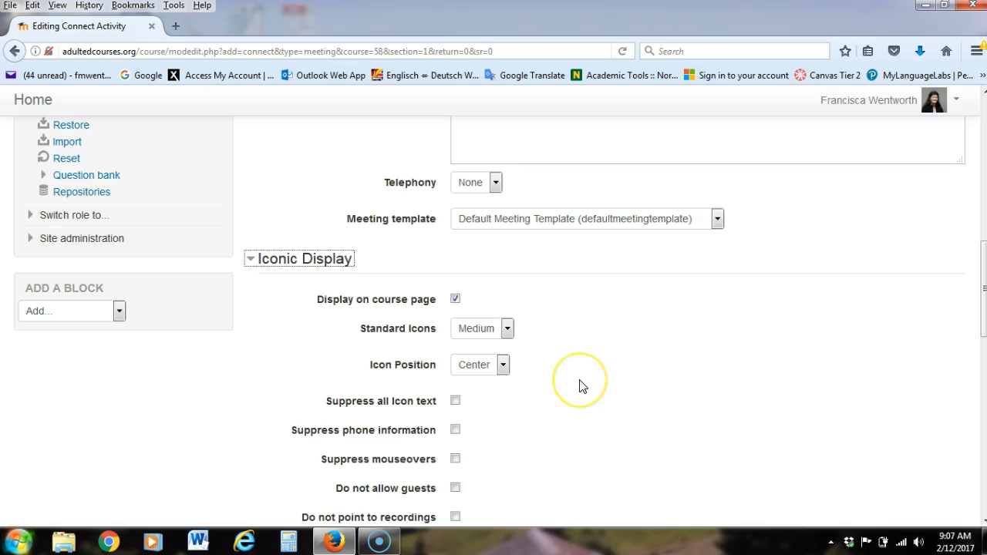
scroll(582, 386, "down", 2)
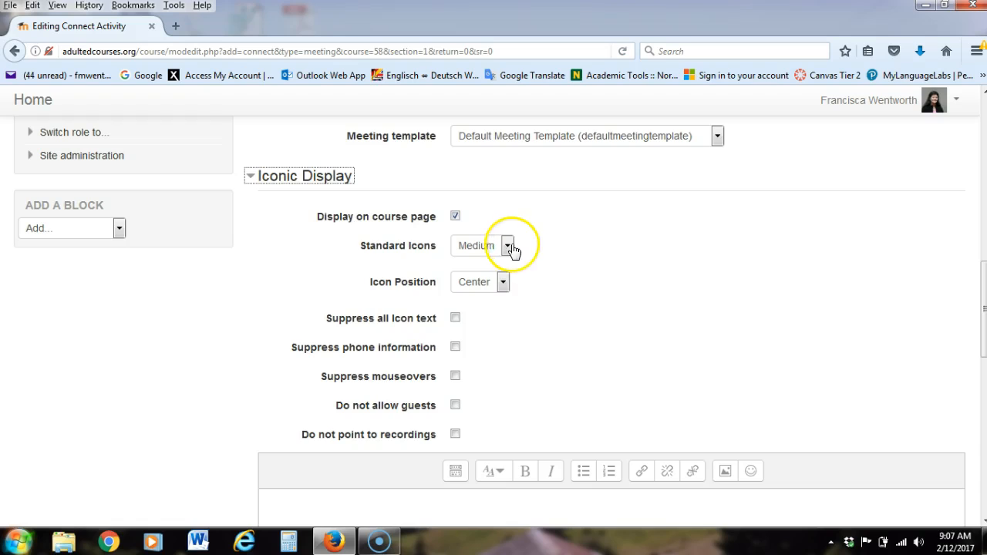
left_click(503, 284)
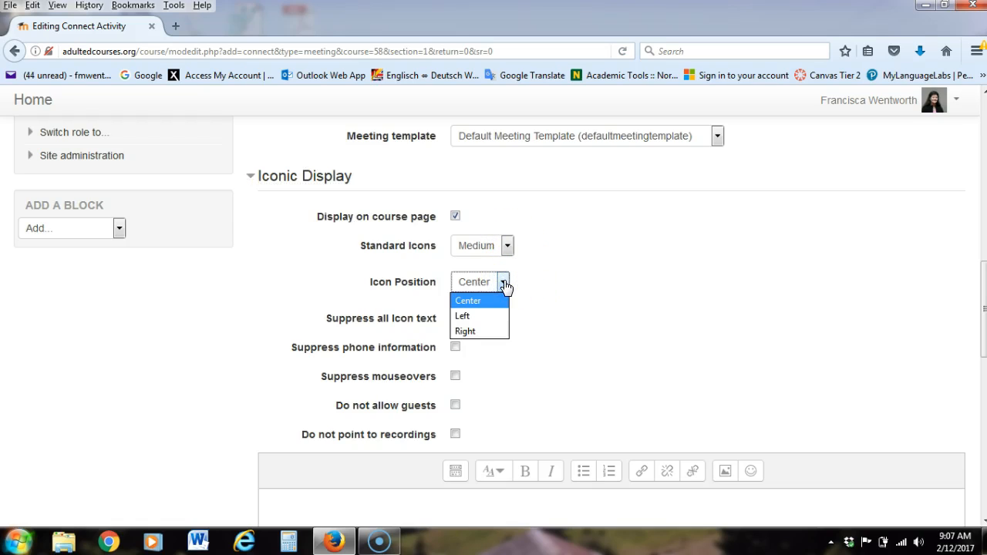
left_click(504, 285)
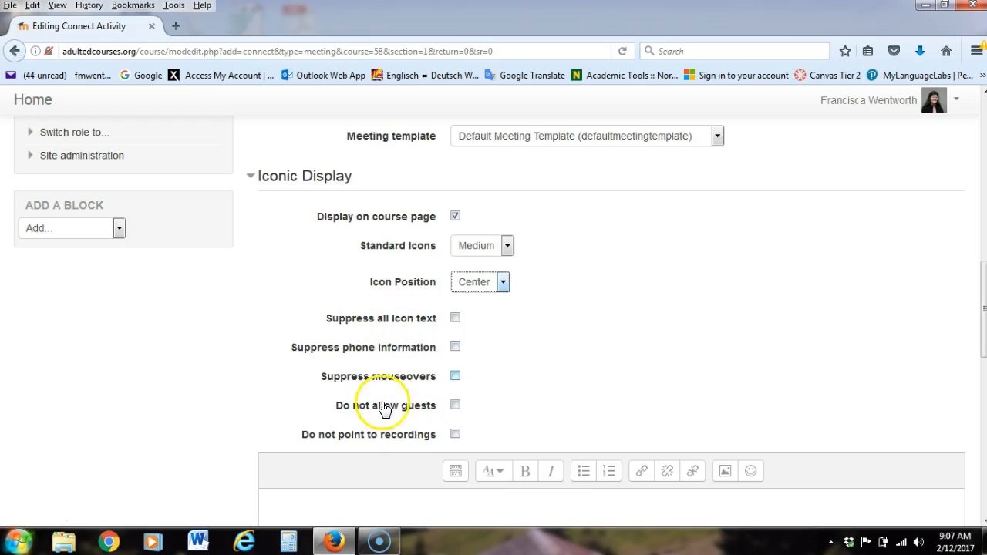
scroll(636, 335, "down", 3)
scroll(636, 333, "down", 2)
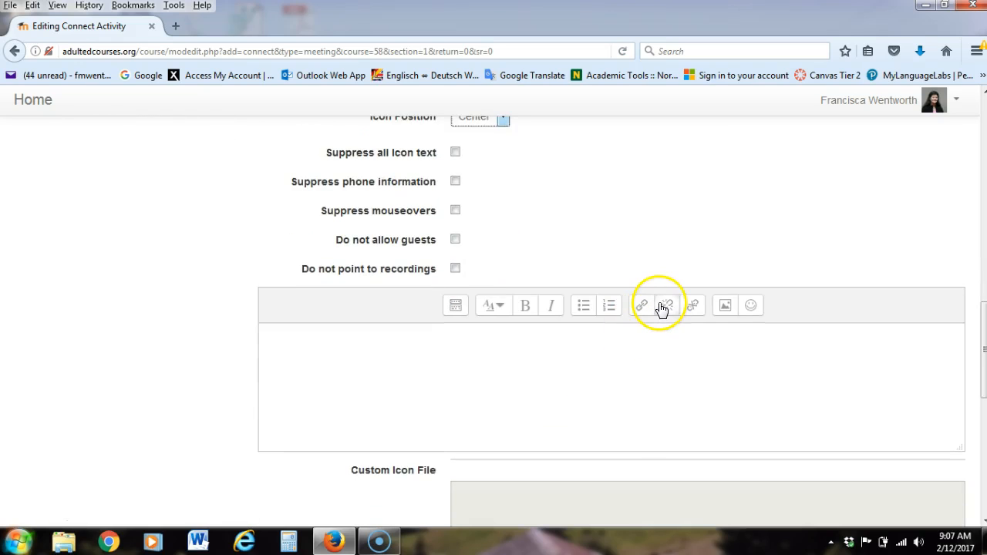
scroll(583, 327, "down", 8)
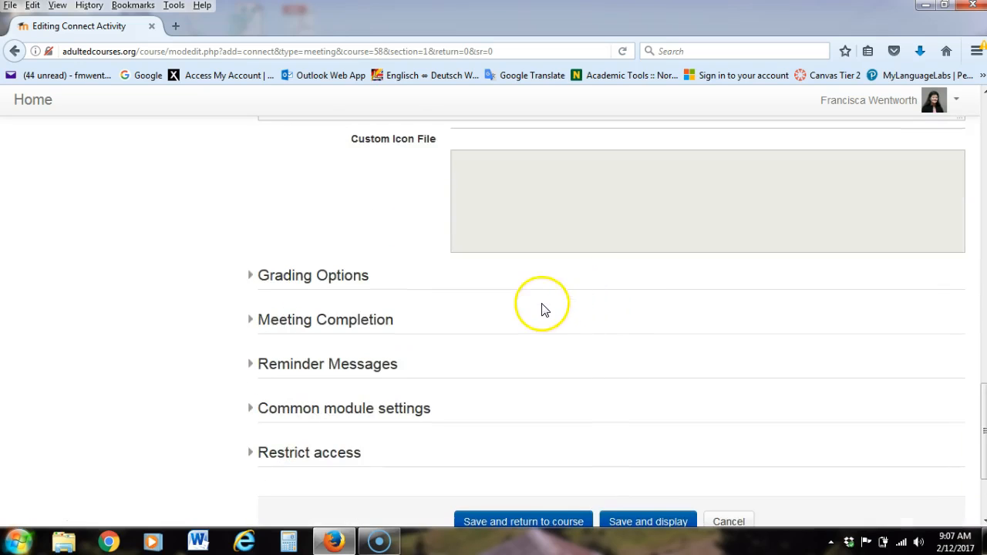
scroll(527, 316, "down", 2)
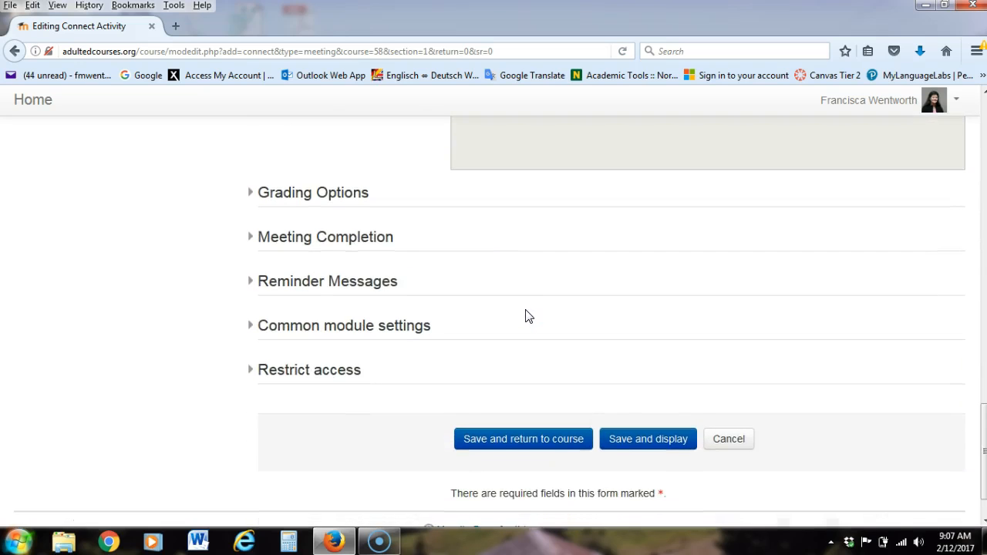
Choose Adobe Grading as the activity's grading option and set the Threshold 1 time to 90 min
scroll(528, 317, "up", 2)
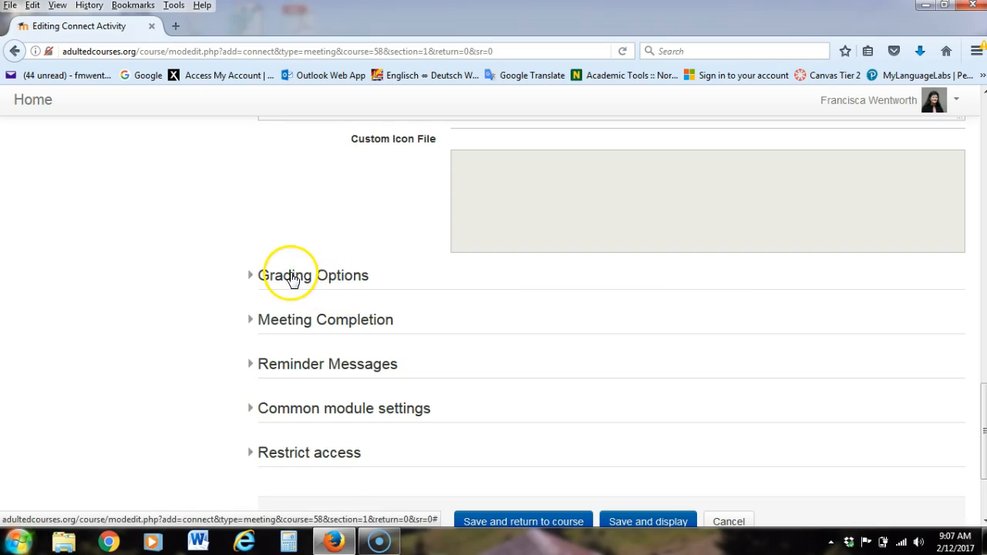
left_click(293, 280)
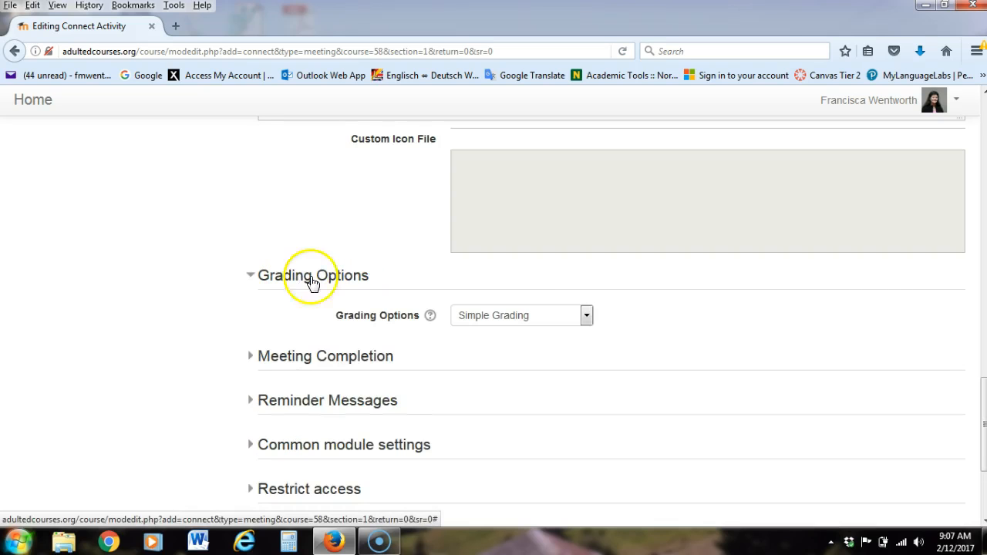
left_click(587, 316)
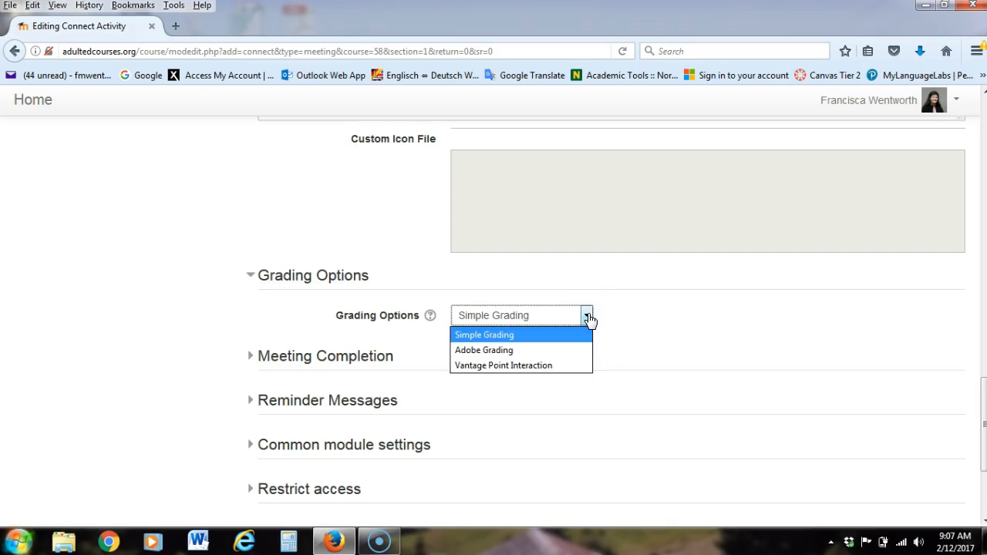
left_click(485, 350)
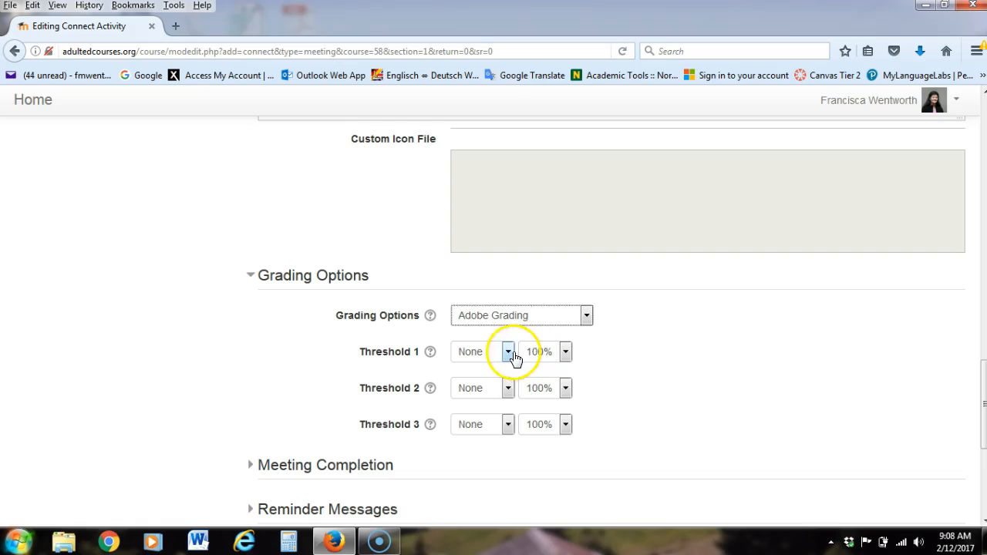
left_click(508, 352)
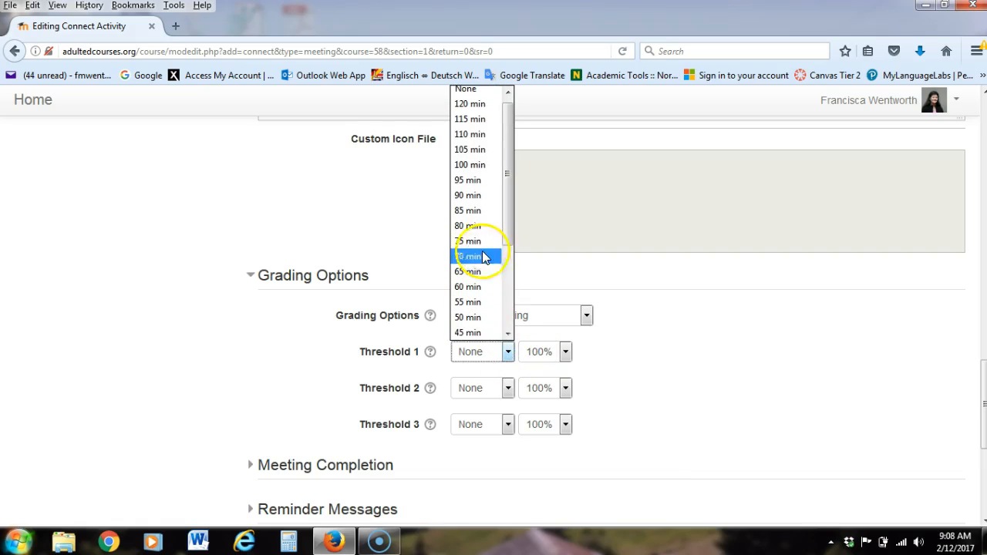
left_click(474, 196)
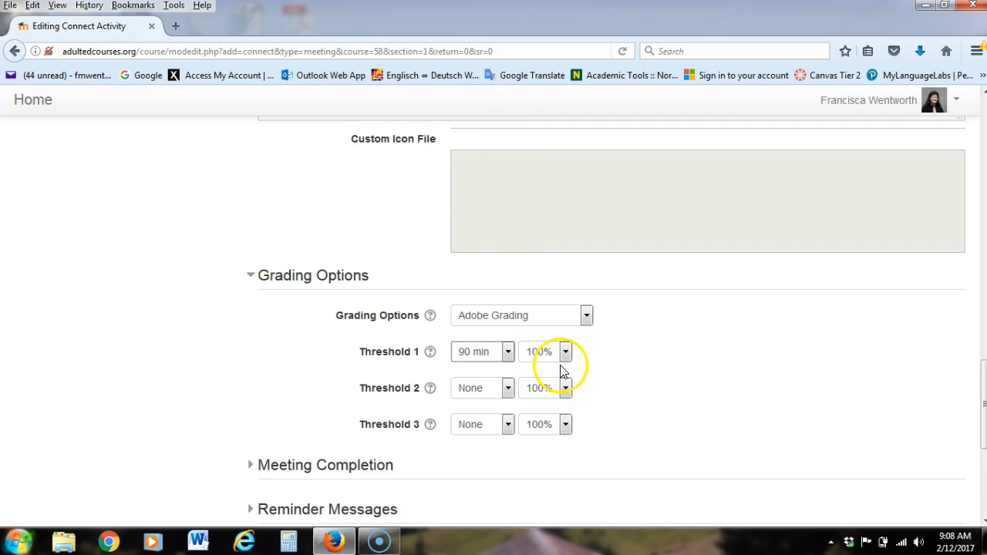
Set grading Threshold 2 to 45 min with a grade of 50%
left_click(508, 391)
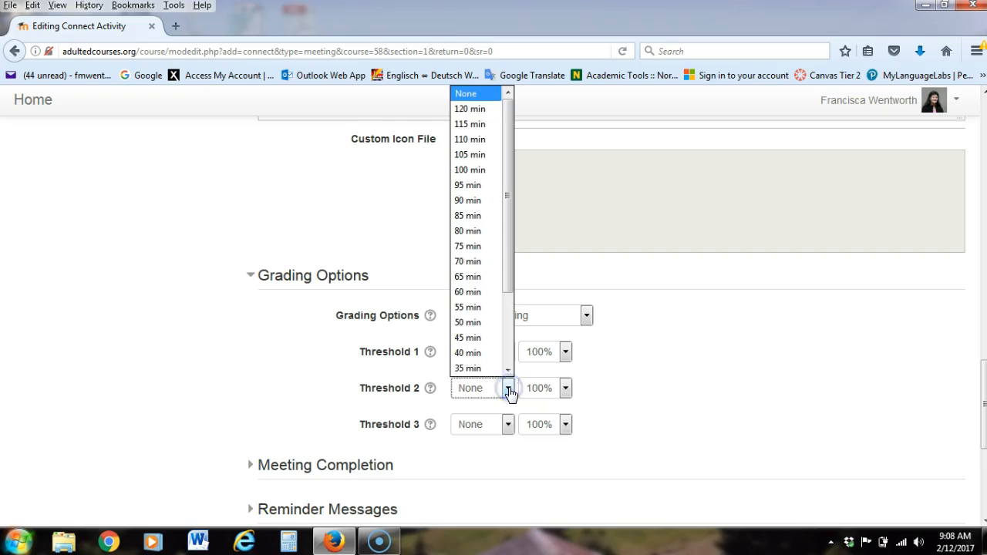
left_click(494, 338)
left_click(566, 390)
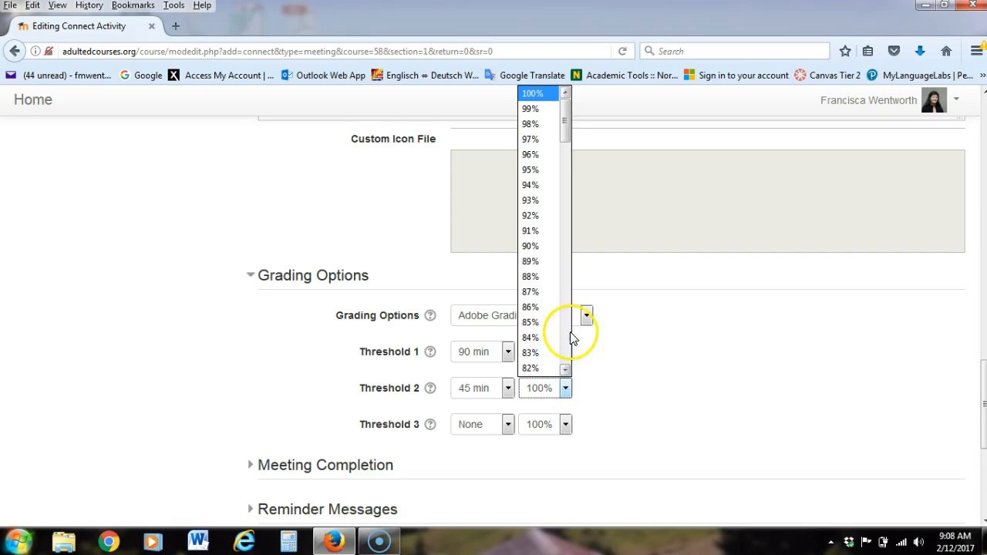
left_click_drag(564, 134, 568, 235)
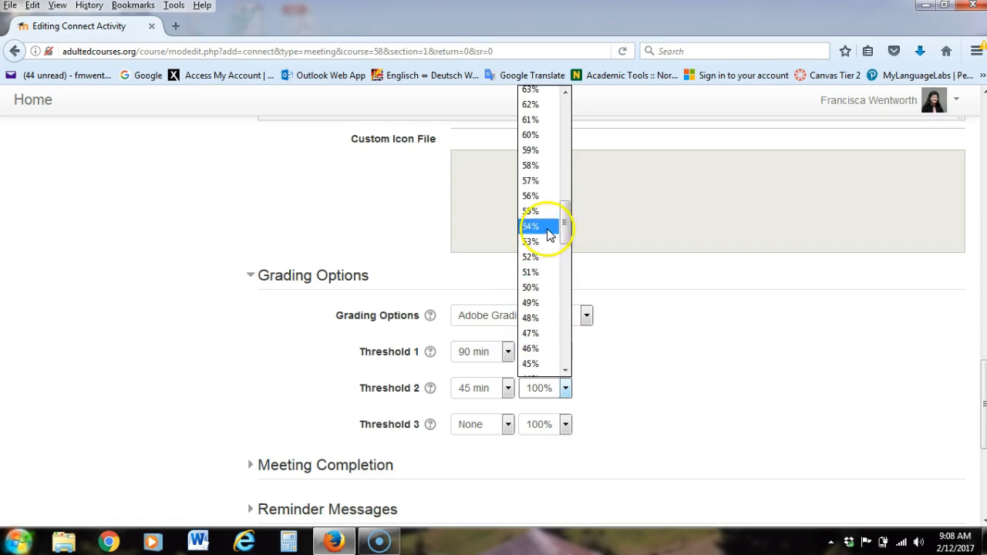
left_click(527, 290)
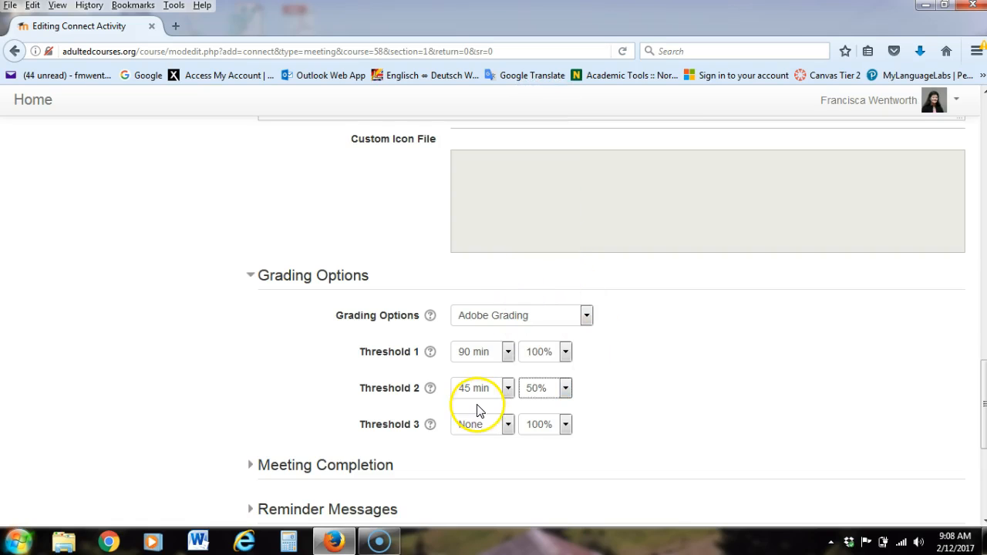
Set grading Threshold 3 to 5 min with a grade of 1%
left_click(507, 427)
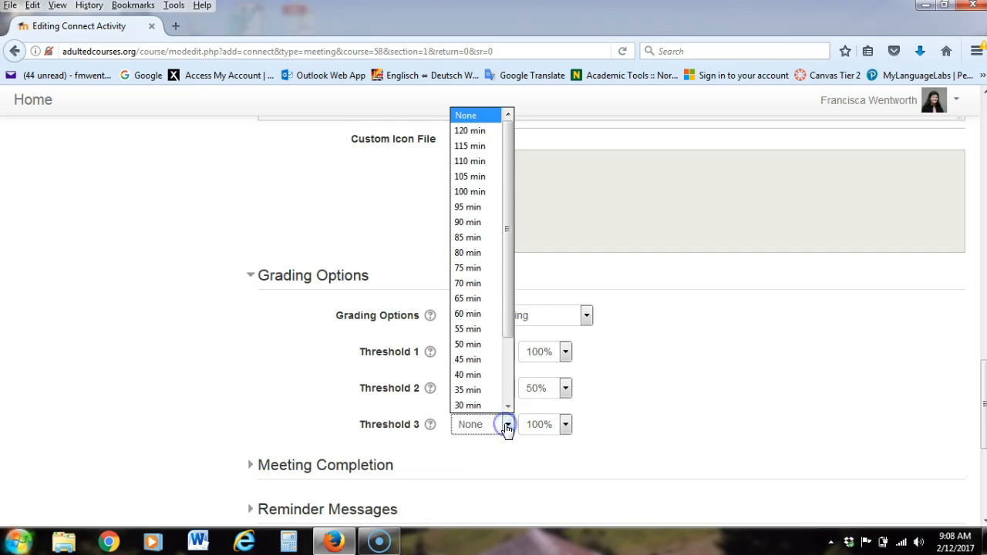
left_click_drag(511, 311, 507, 408)
left_click(467, 406)
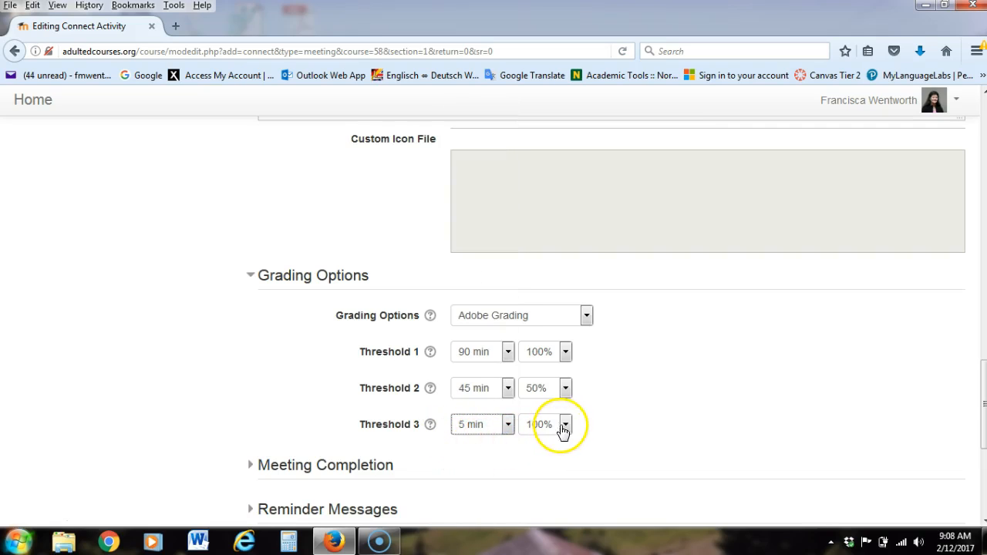
left_click(565, 425)
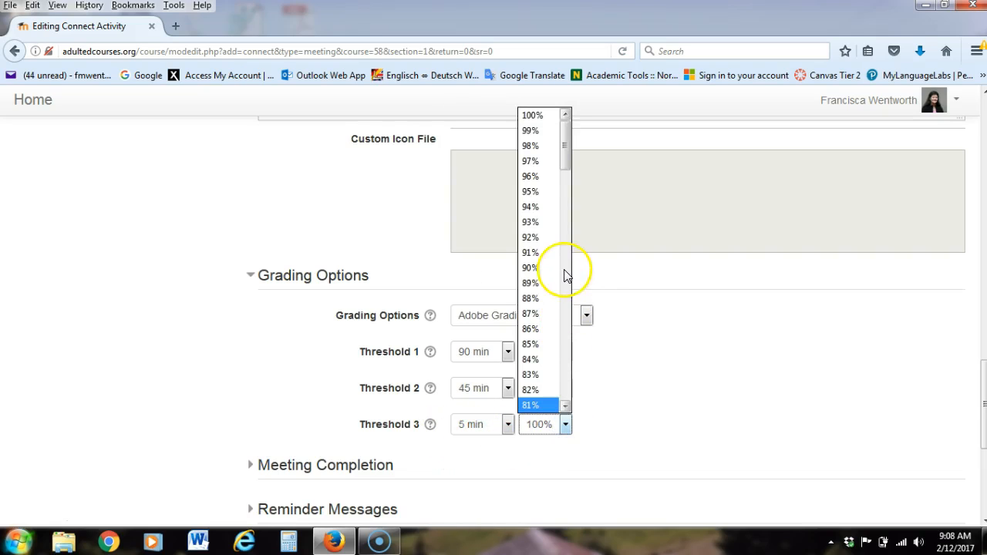
left_click_drag(564, 149, 566, 395)
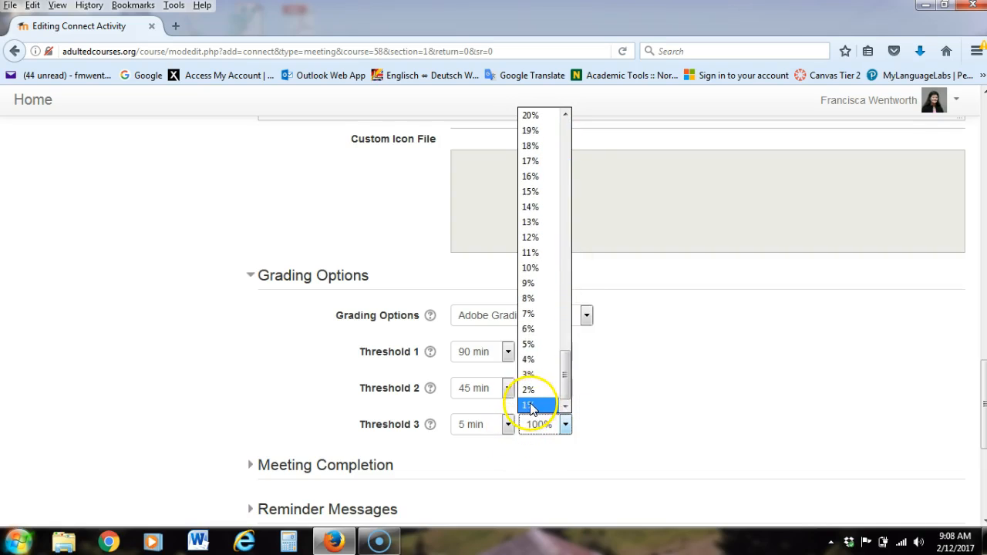
left_click(531, 406)
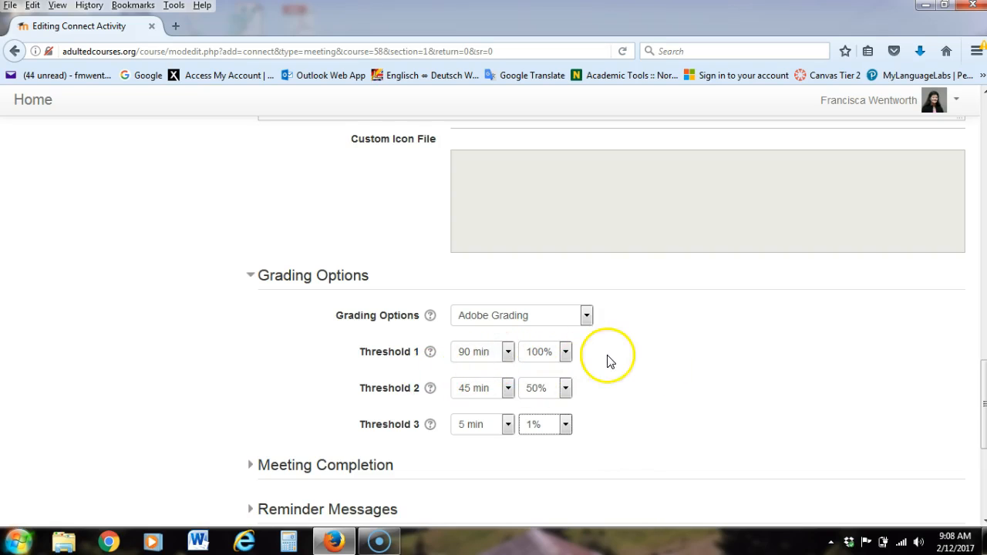
In the Meeting Completion settings, set the completion delay to 00:15 and enter the teacher's e-mail address as recipient of the attendance report
scroll(609, 360, "down", 4)
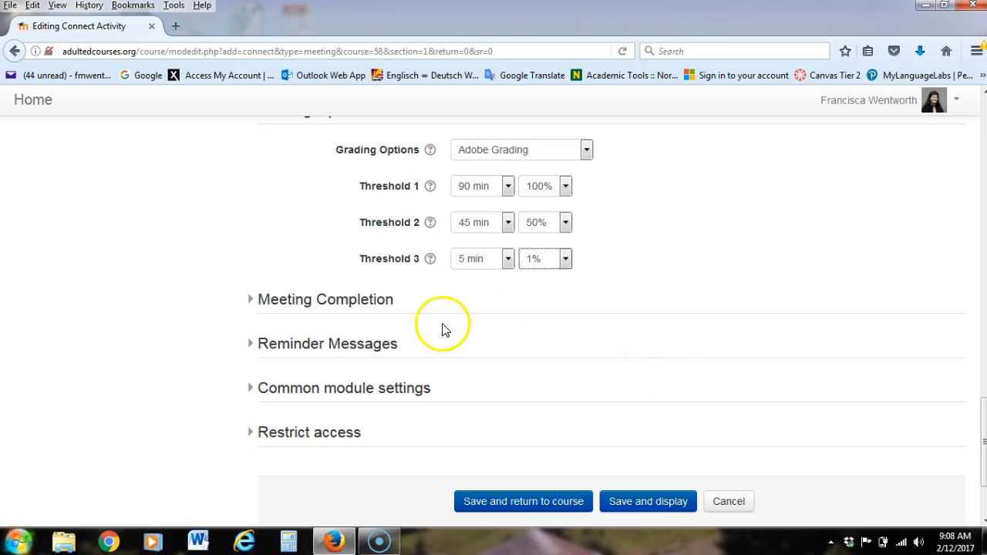
left_click(339, 301)
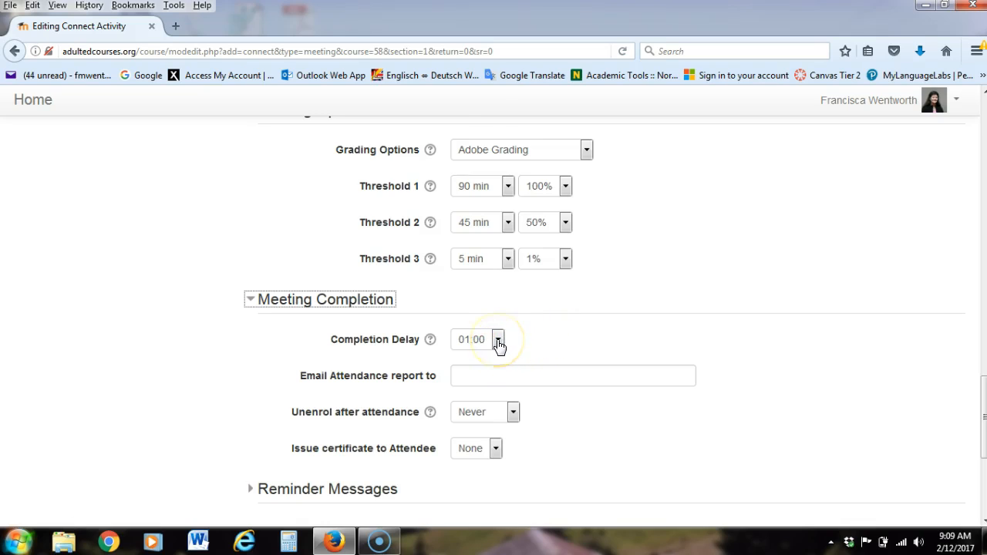
left_click(498, 341)
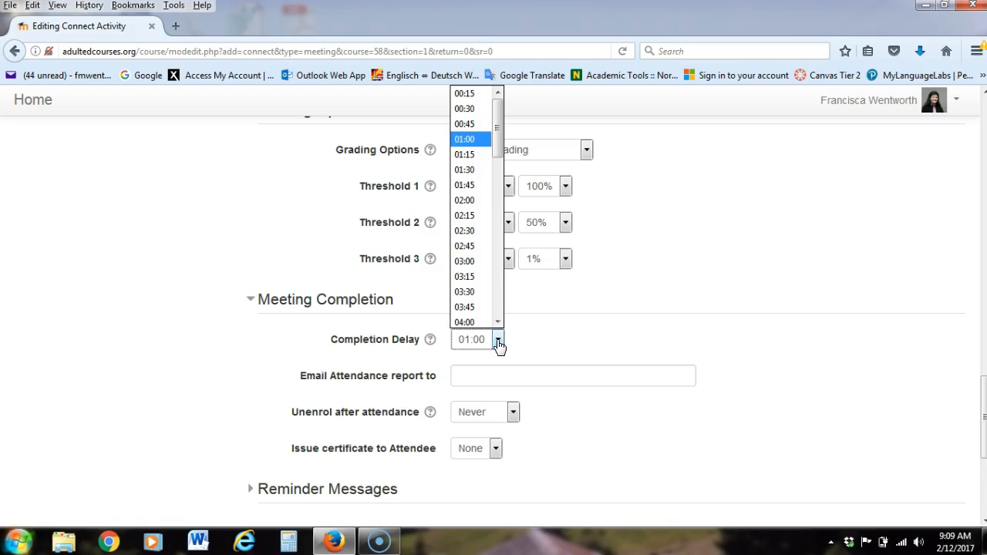
left_click(498, 341)
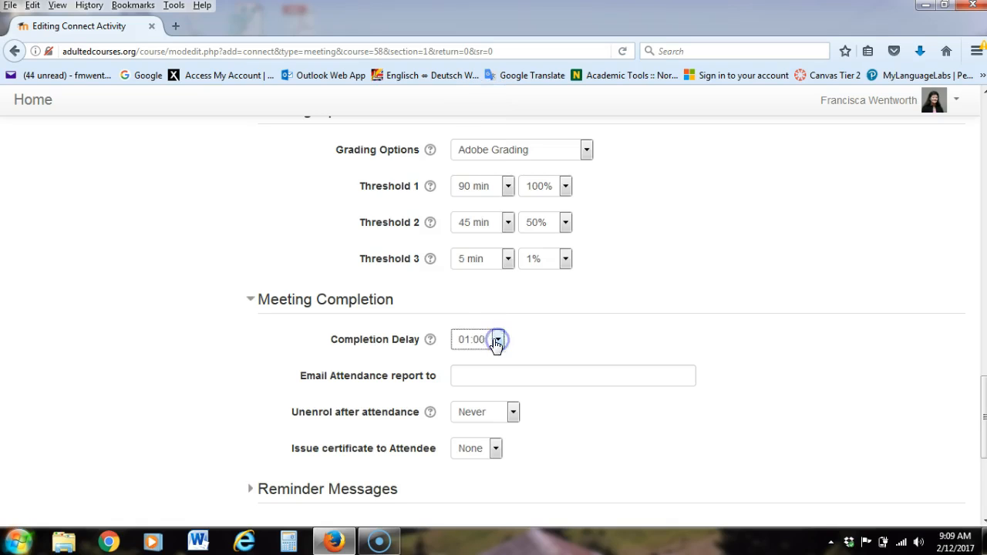
left_click(498, 341)
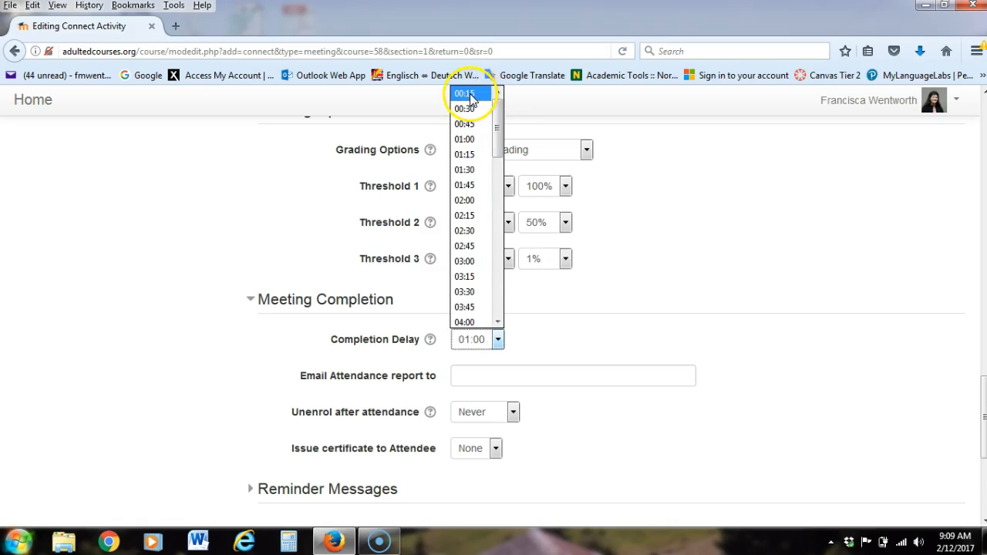
left_click(469, 94)
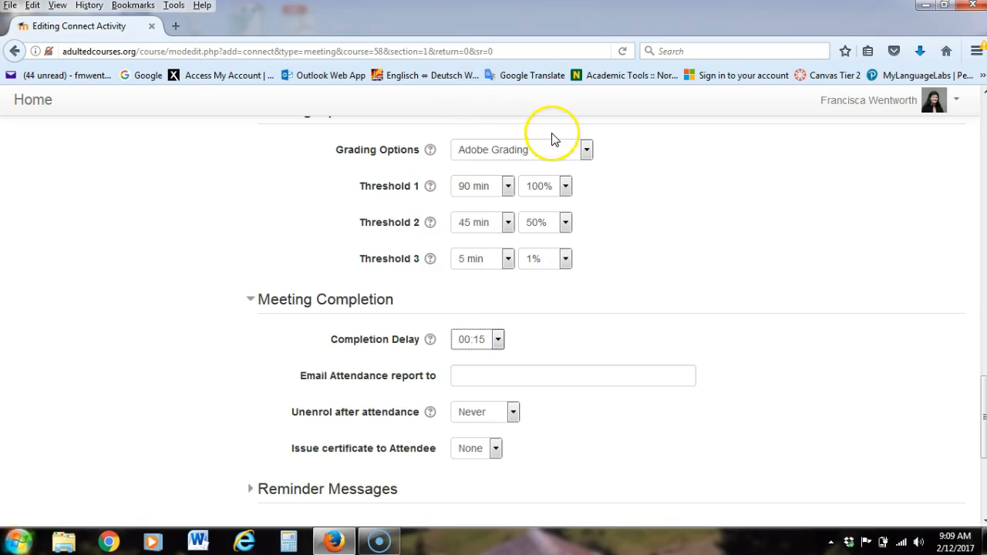
scroll(776, 275, "down", 2)
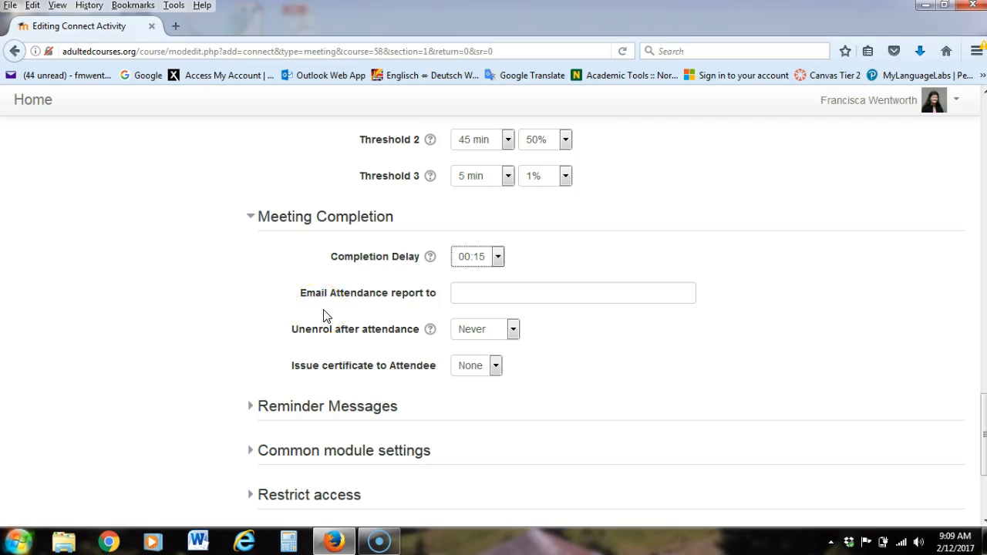
left_click(520, 294)
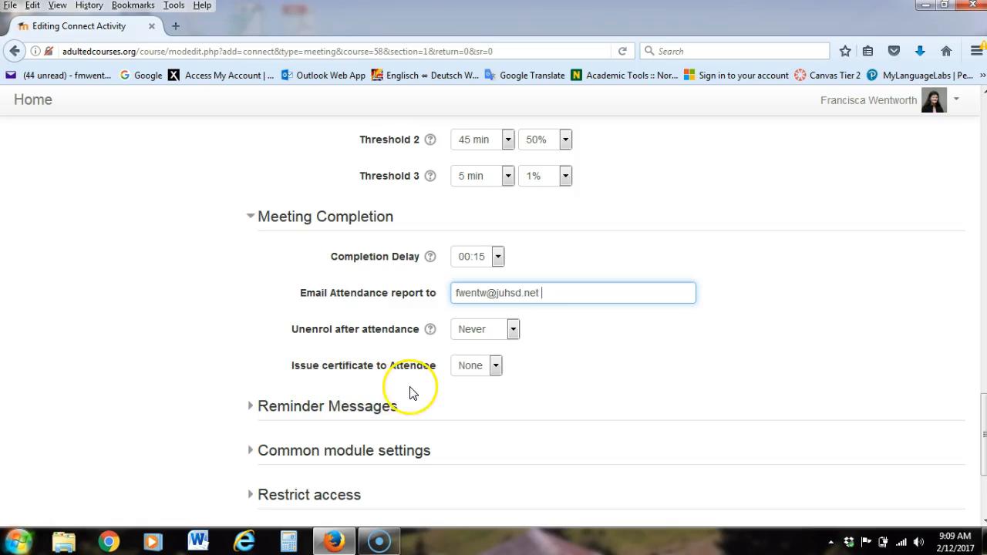
left_click(496, 367)
left_click(496, 368)
left_click(496, 367)
left_click(496, 368)
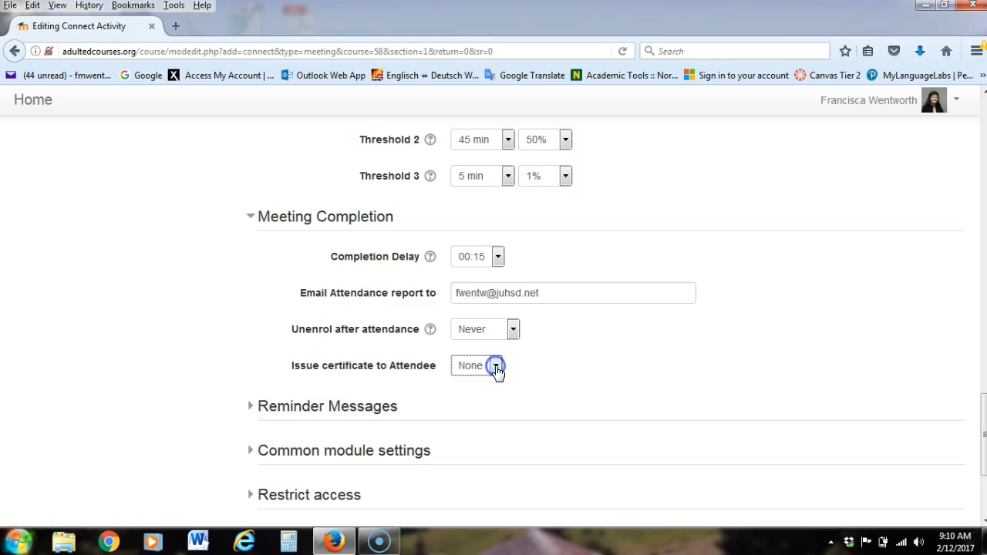
Link the meeting's reminder messages to the calendar and set the first reminder to 1 Week before
scroll(571, 376, "down", 2)
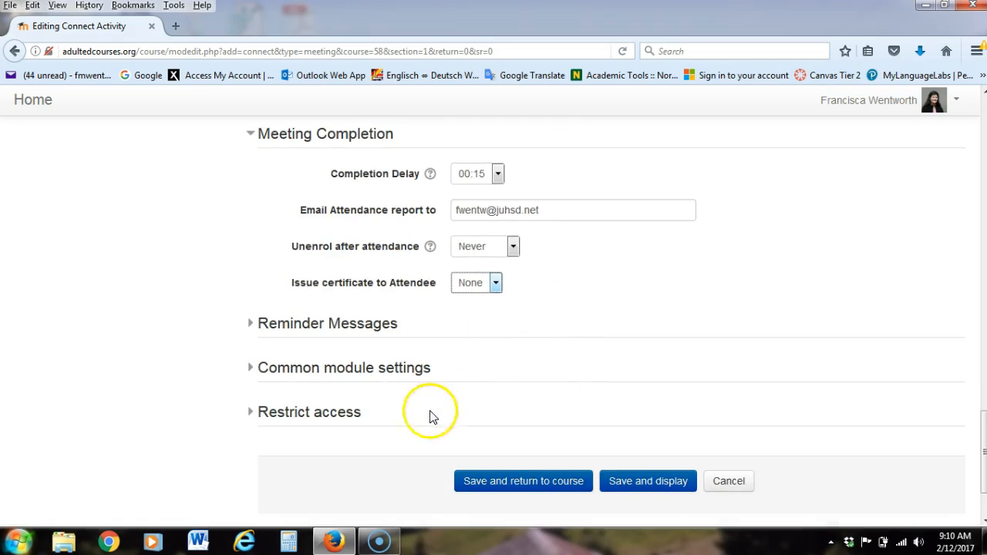
left_click(289, 325)
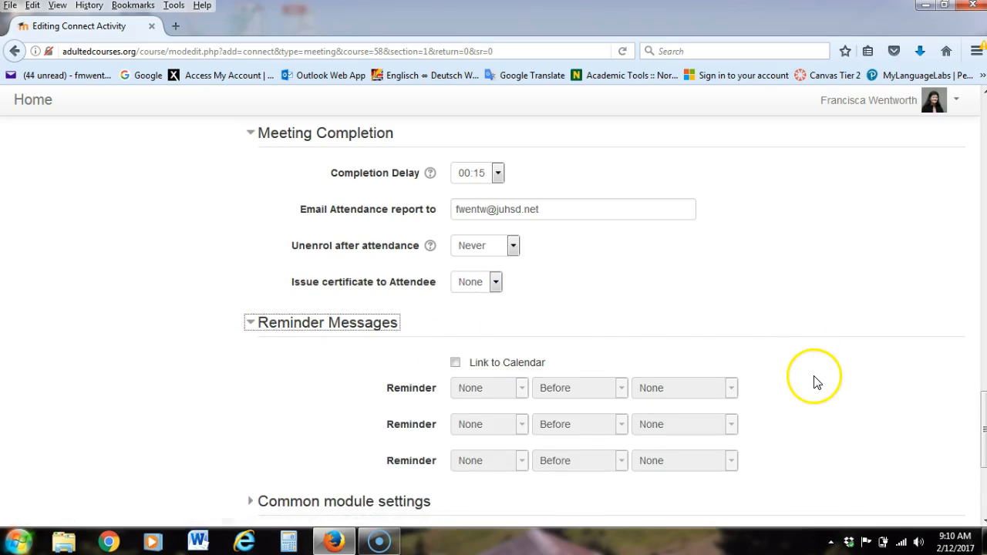
scroll(814, 378, "down", 2)
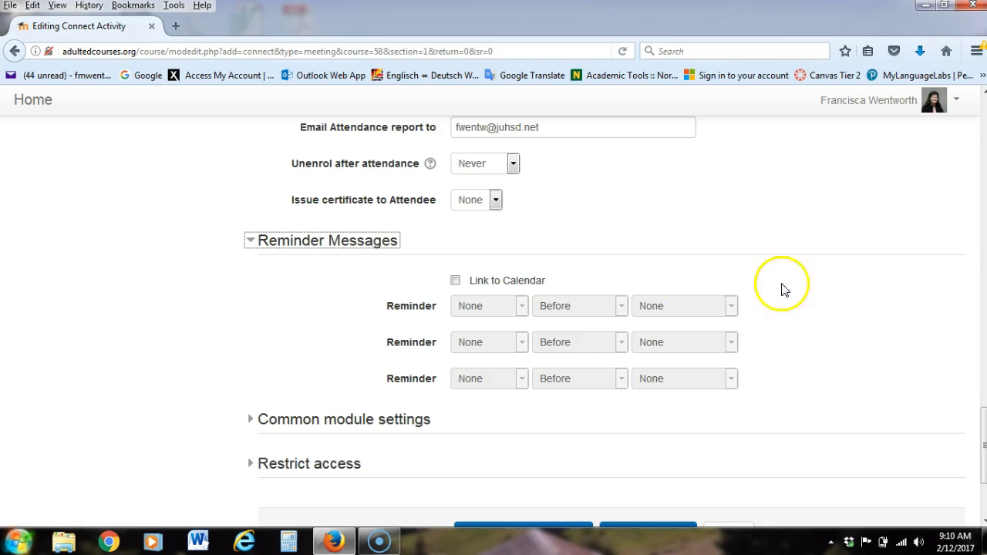
left_click(456, 282)
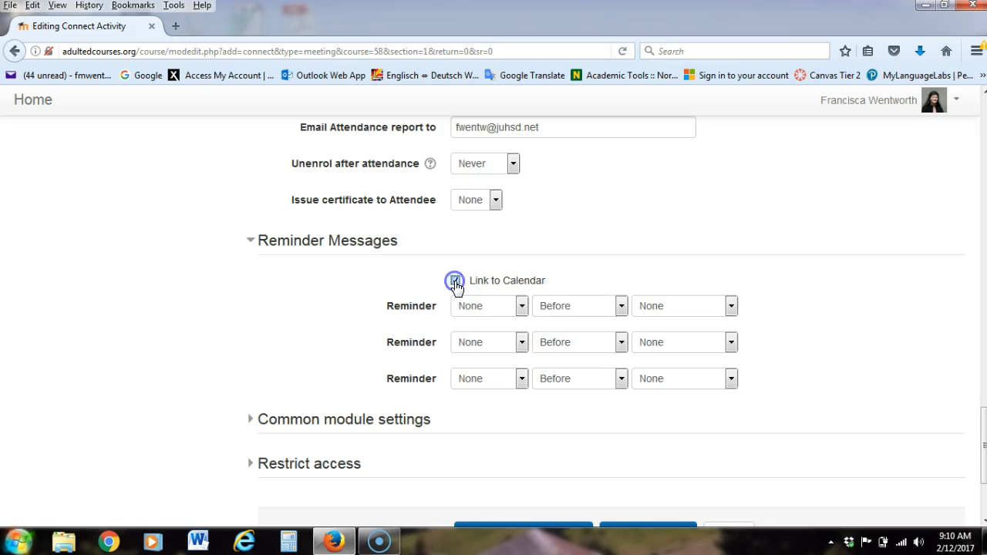
left_click(522, 307)
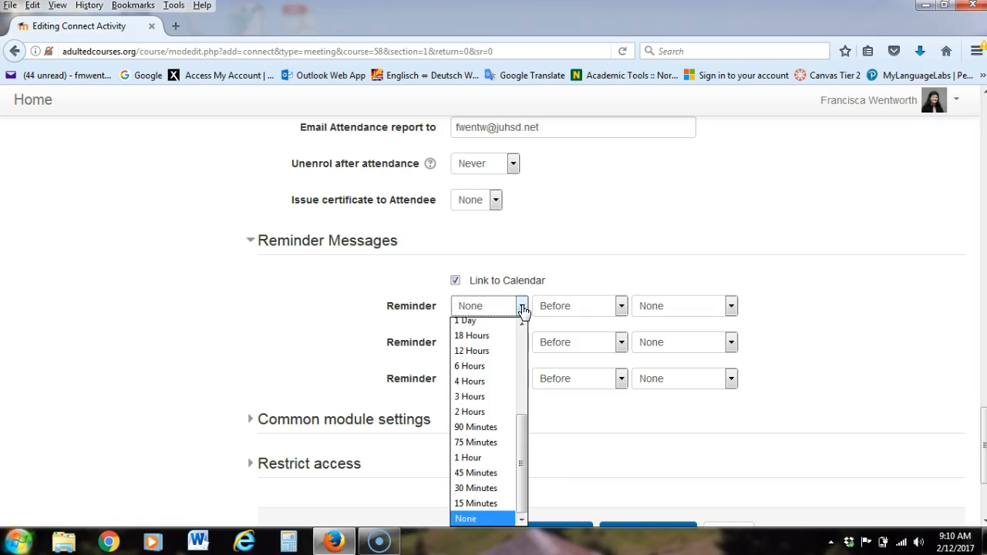
left_click_drag(522, 424, 520, 348)
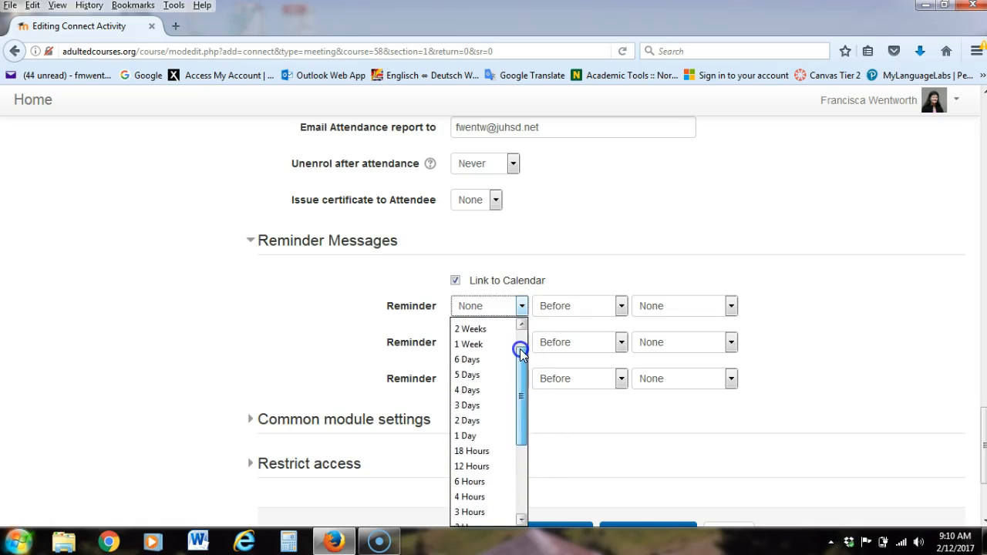
left_click(470, 344)
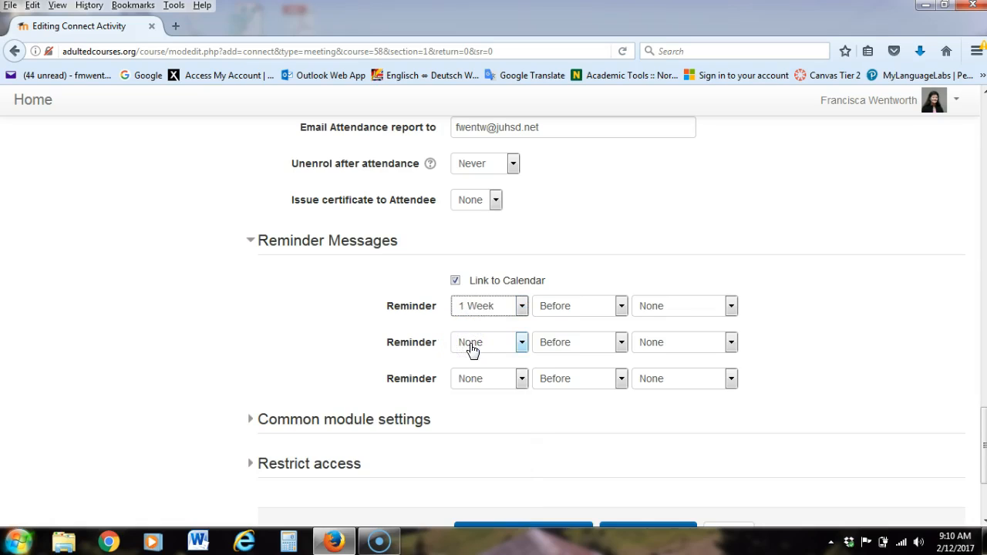
left_click(731, 307)
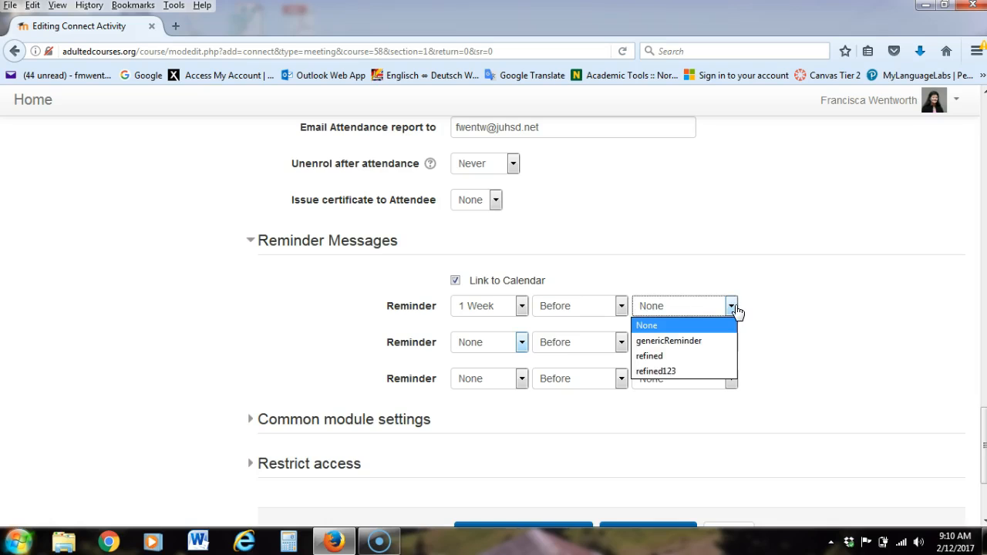
left_click(732, 309)
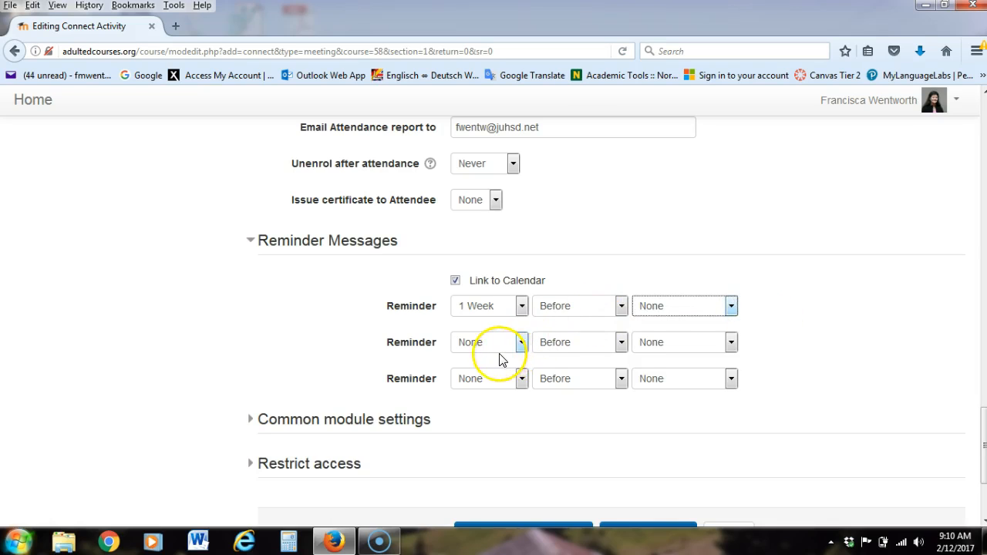
Set the second reminder to 1 Day before and the third reminder to 1 Hour before
left_click(522, 343)
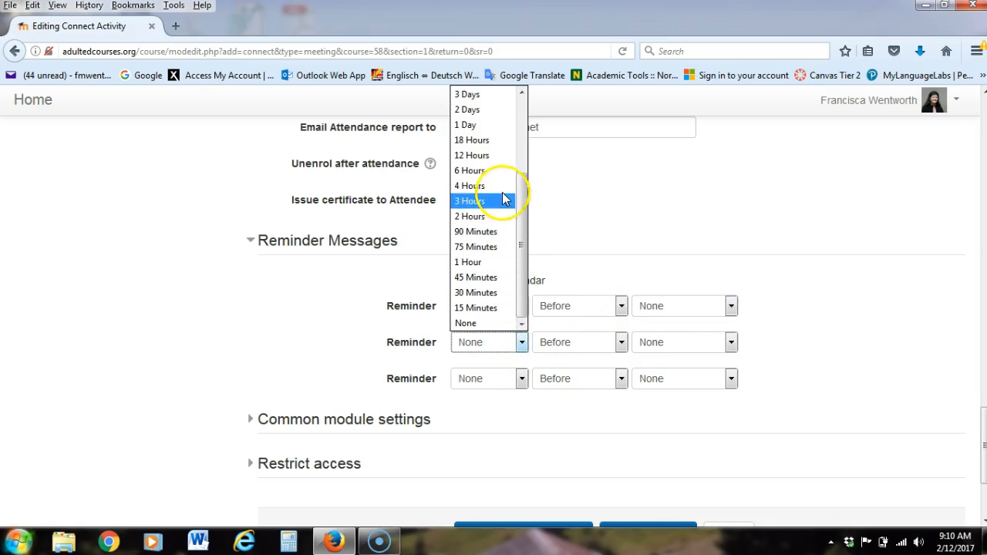
left_click(467, 125)
left_click(522, 379)
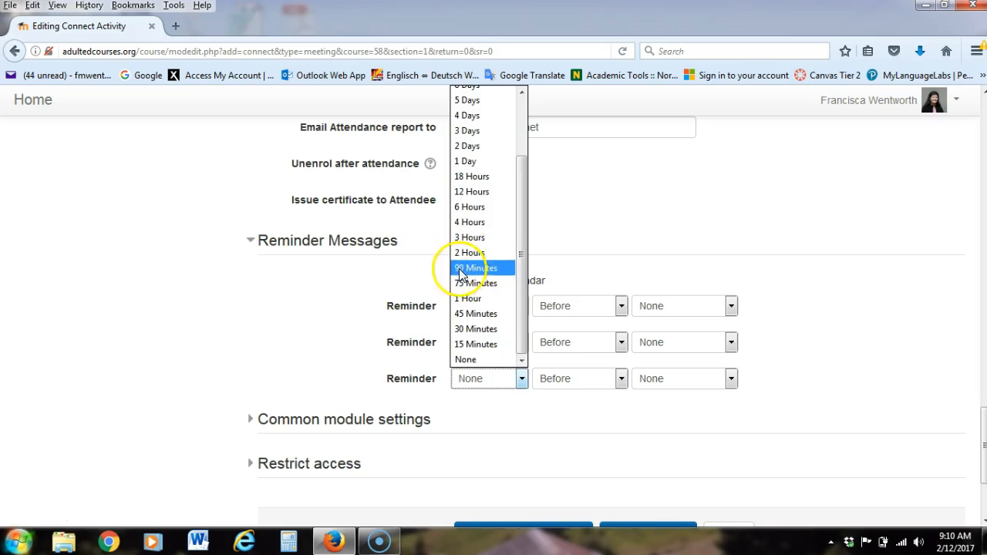
left_click(472, 299)
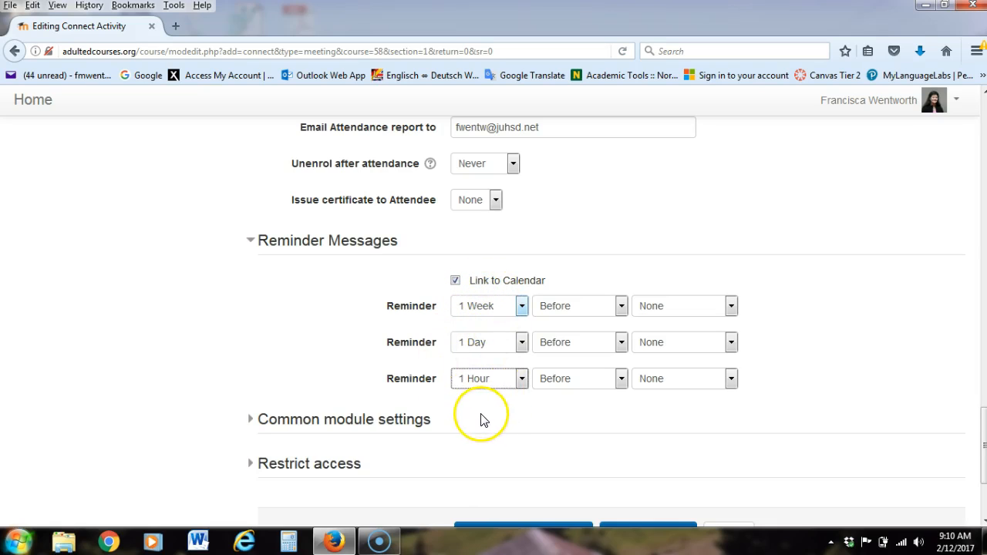
Expand the Common module settings and Restrict access sections for review, and save the activity, returning to the course
scroll(476, 414, "down", 2)
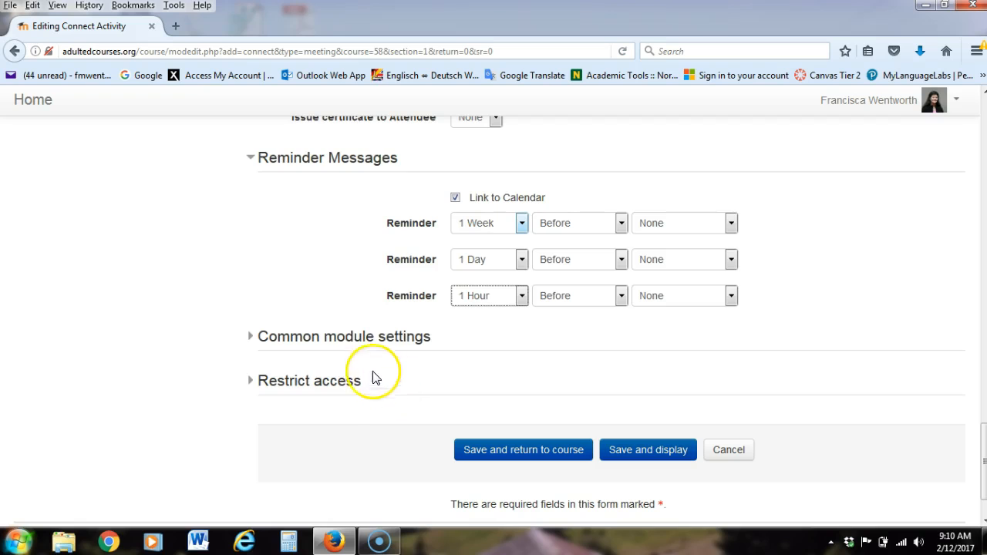
left_click(340, 339)
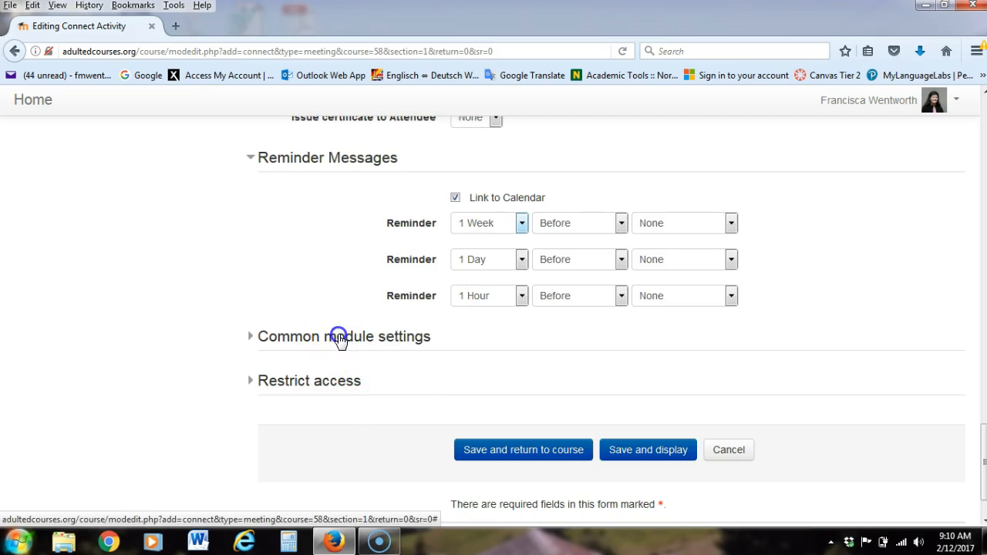
scroll(264, 393, "down", 2)
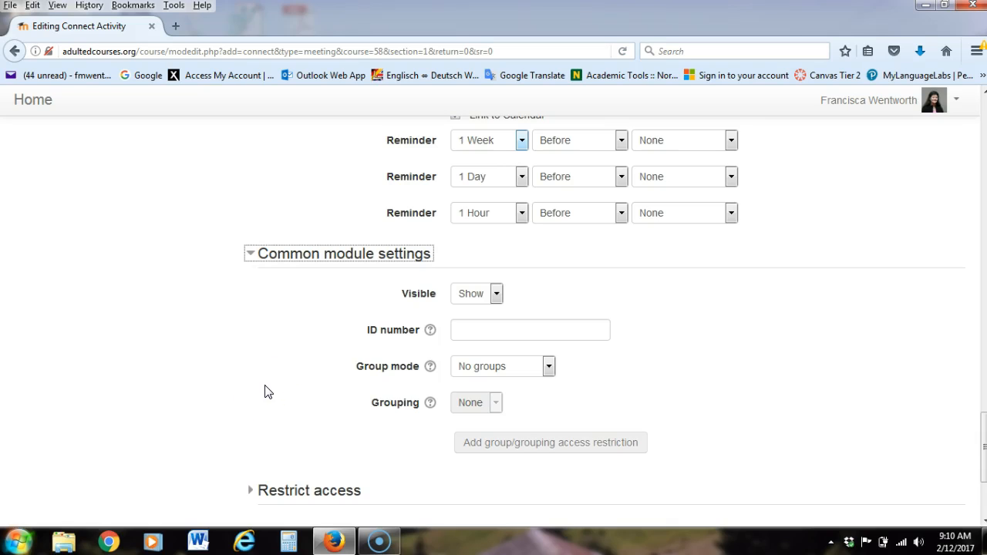
scroll(264, 391, "down", 2)
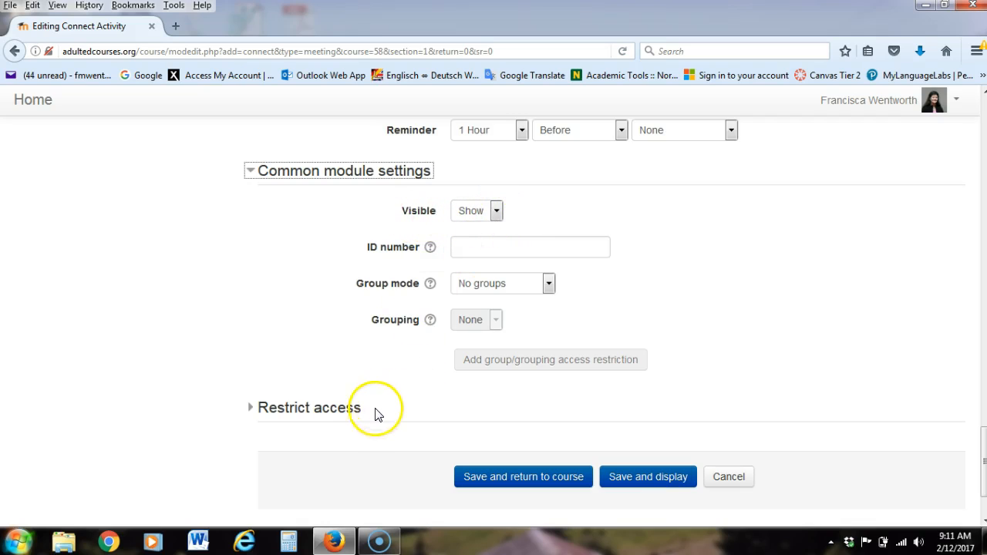
left_click(334, 414)
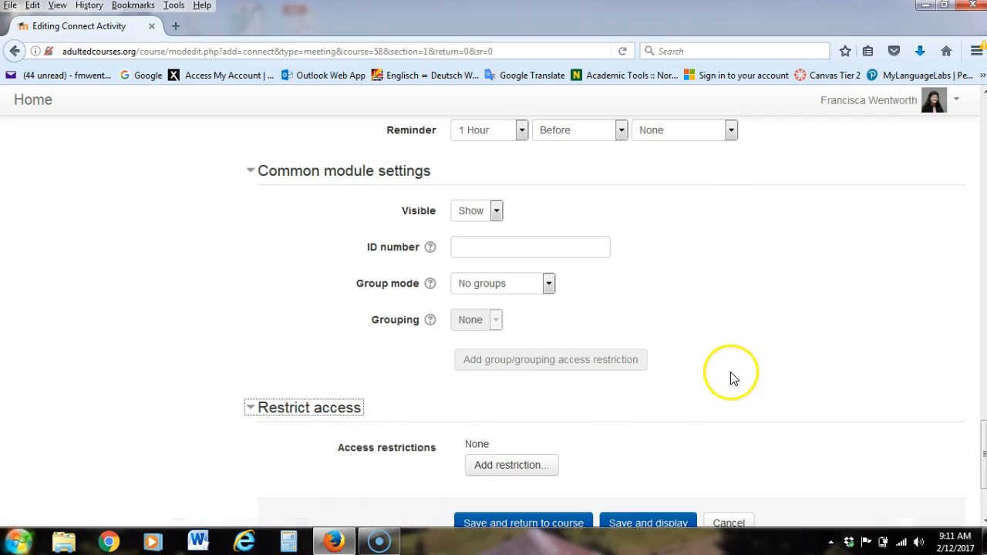
scroll(782, 360, "down", 2)
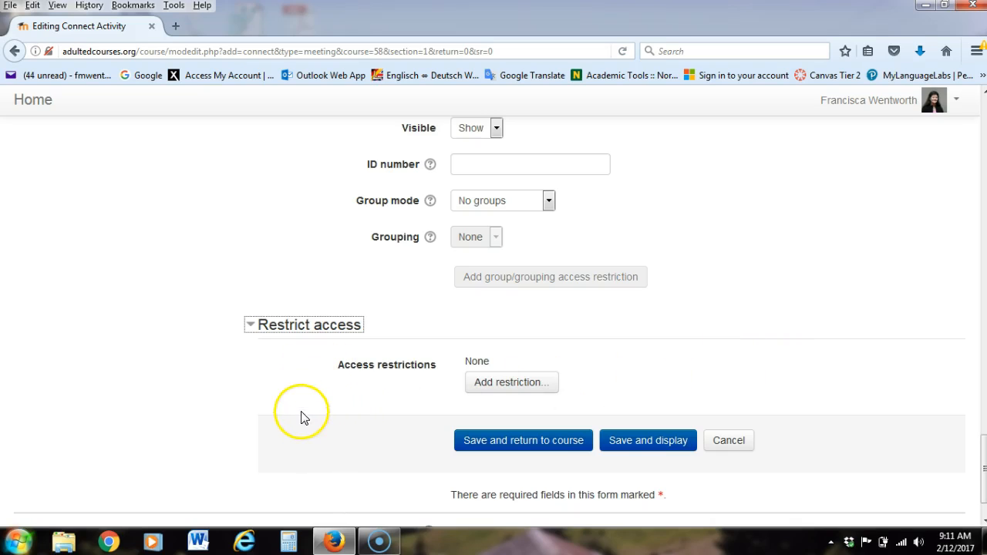
left_click(544, 442)
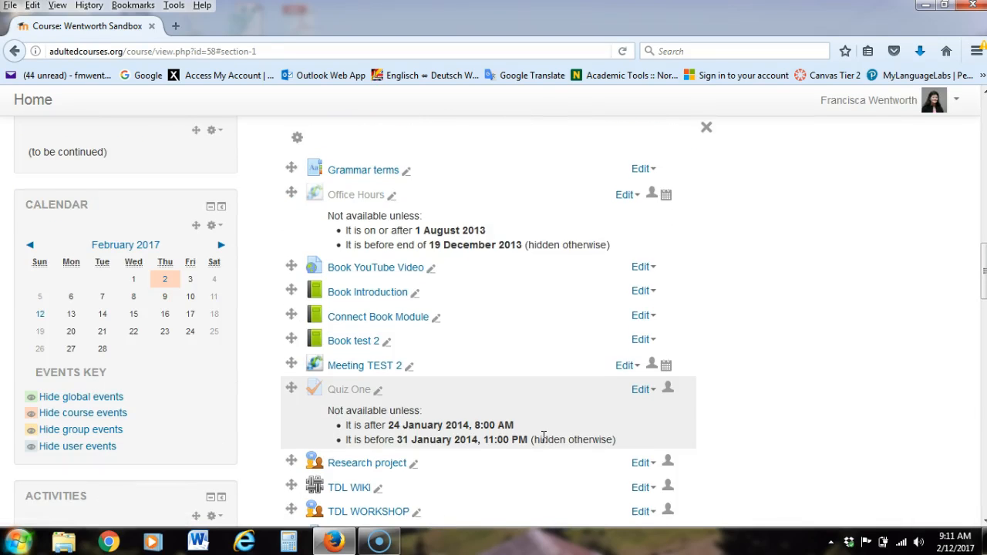
Launch the Moodle Online Session meeting from the course page and dismiss the Adobe Connect host tips
scroll(546, 386, "down", 6)
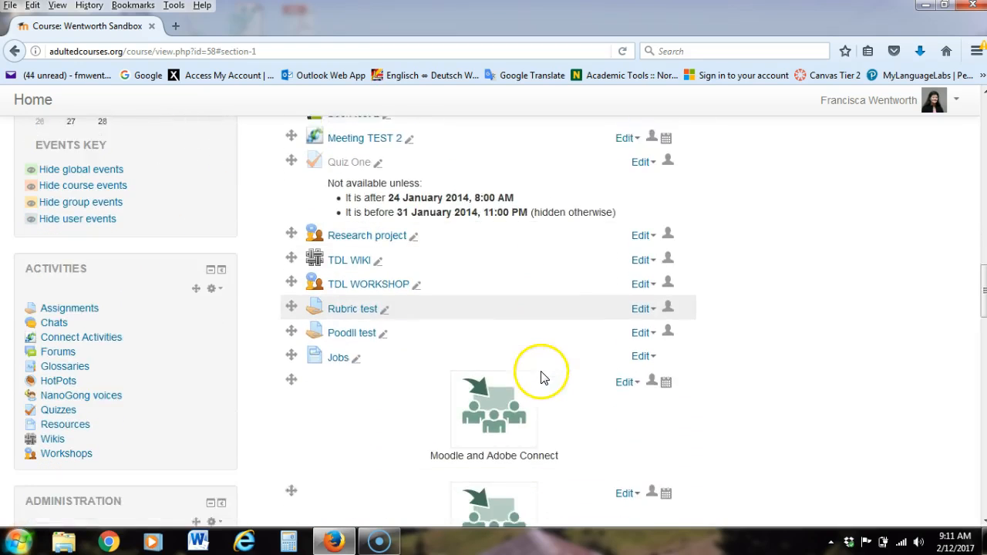
scroll(560, 370, "down", 5)
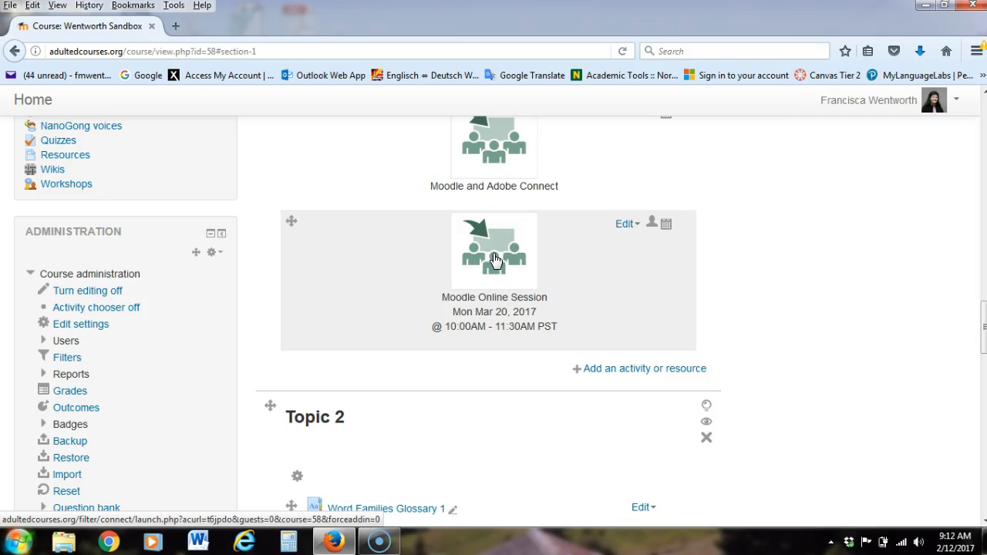
left_click(496, 259)
left_click(497, 257)
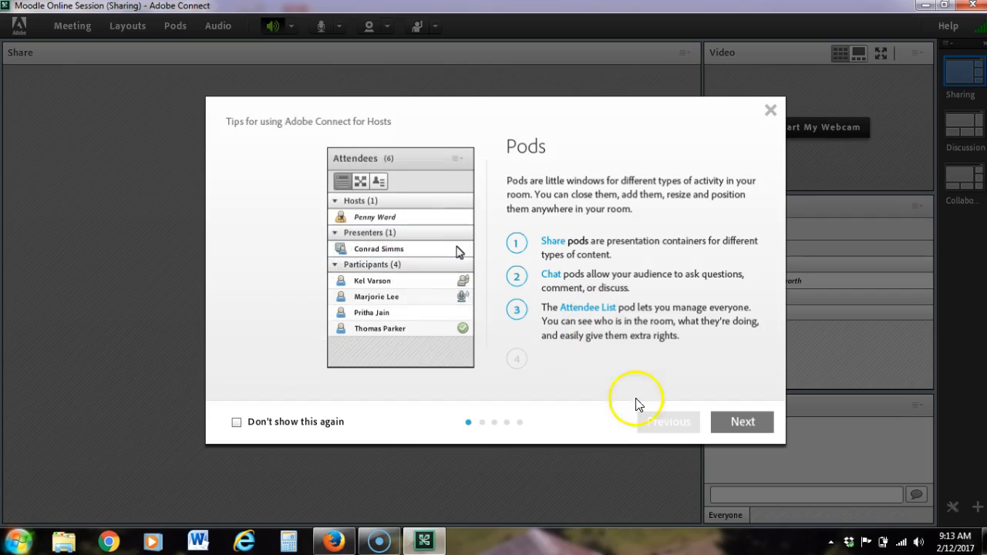
left_click(744, 422)
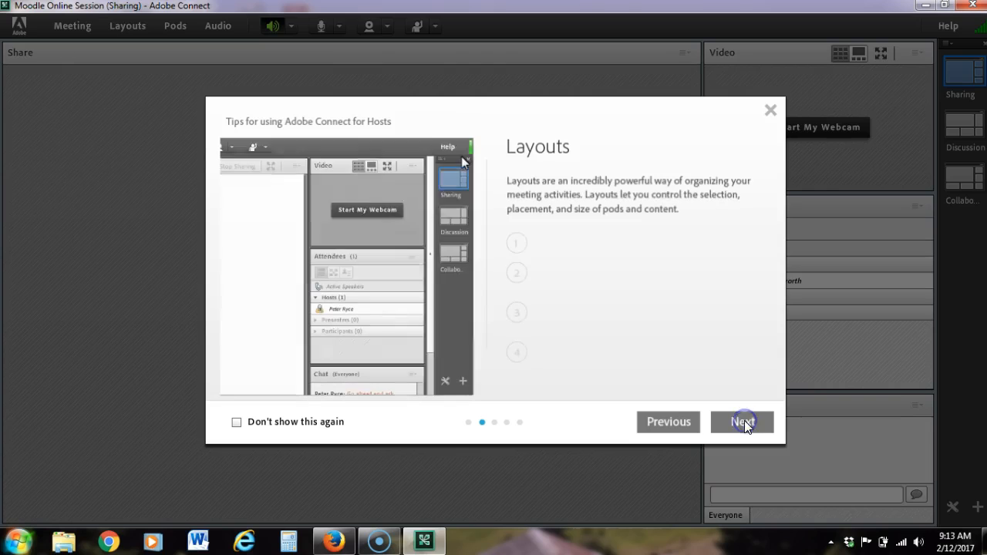
left_click(771, 113)
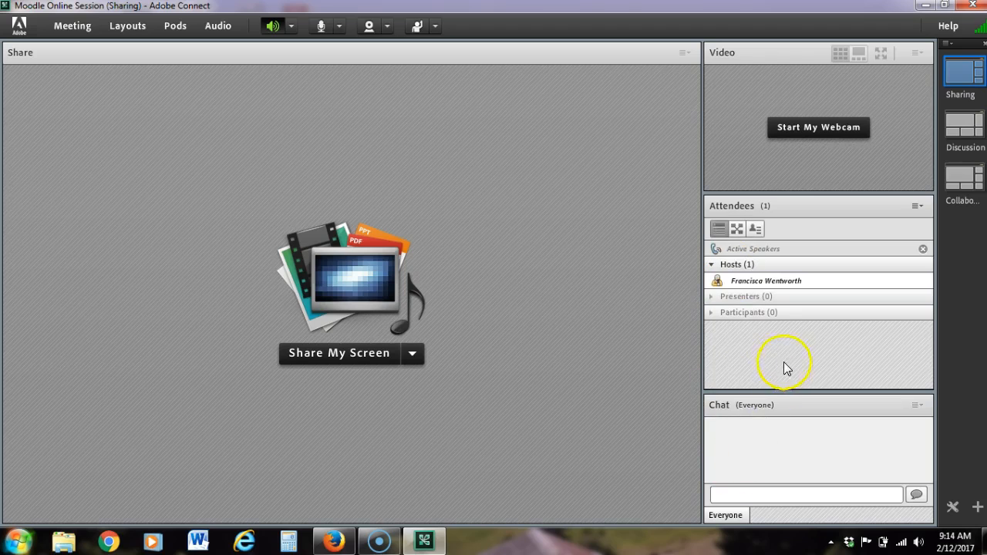
Send the message "hello" to everyone in the meeting chat
left_click(813, 284)
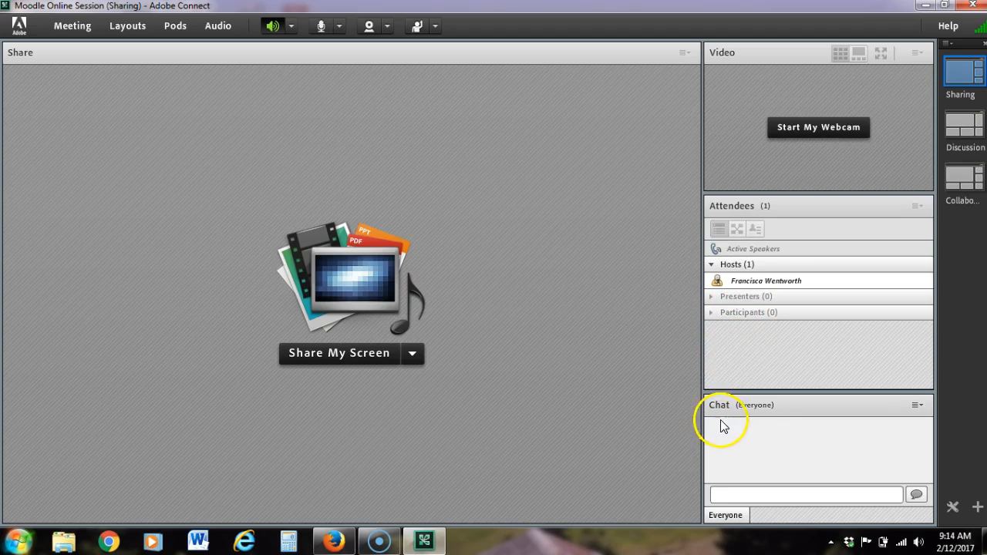
left_click(760, 492)
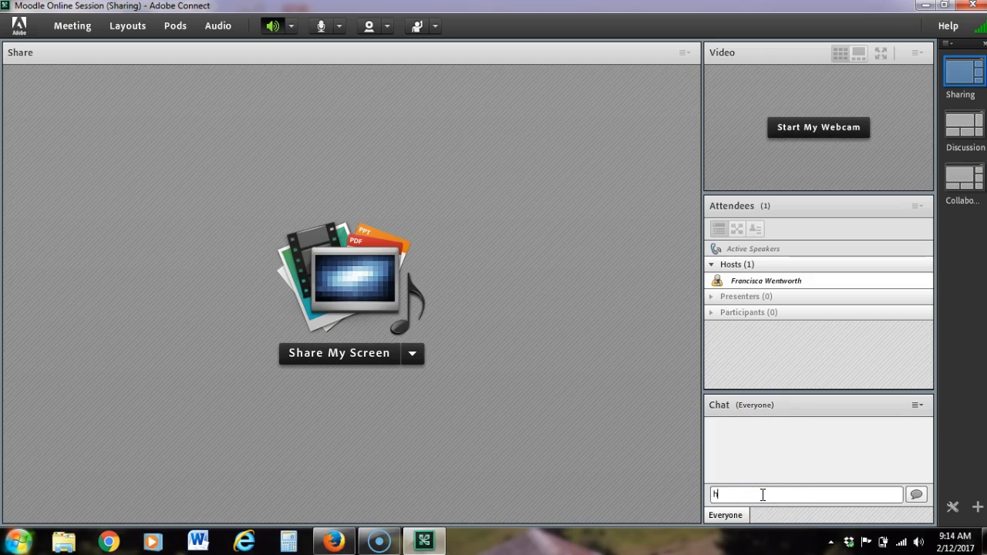
key("Return")
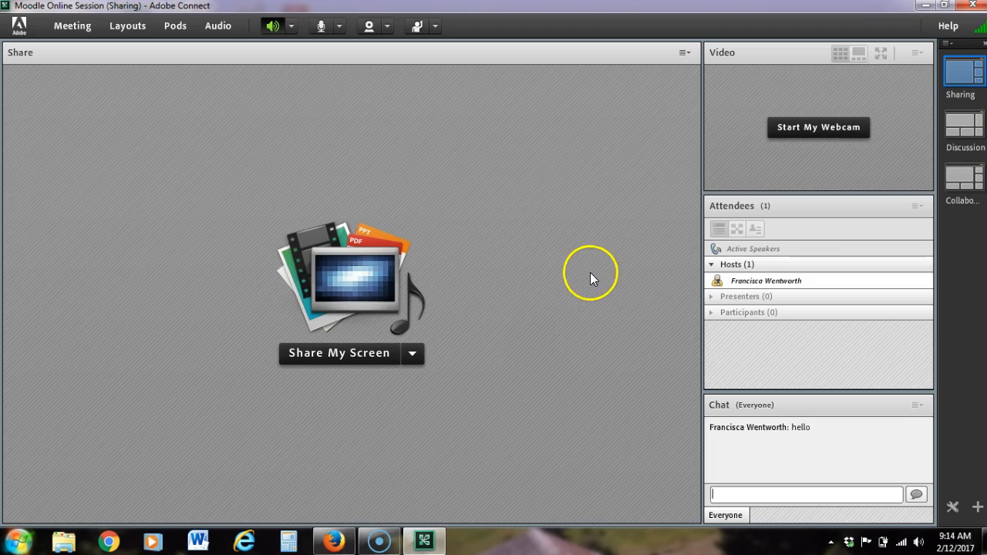
Hide the Video pod in the meeting room's Sharing layout
left_click(818, 129)
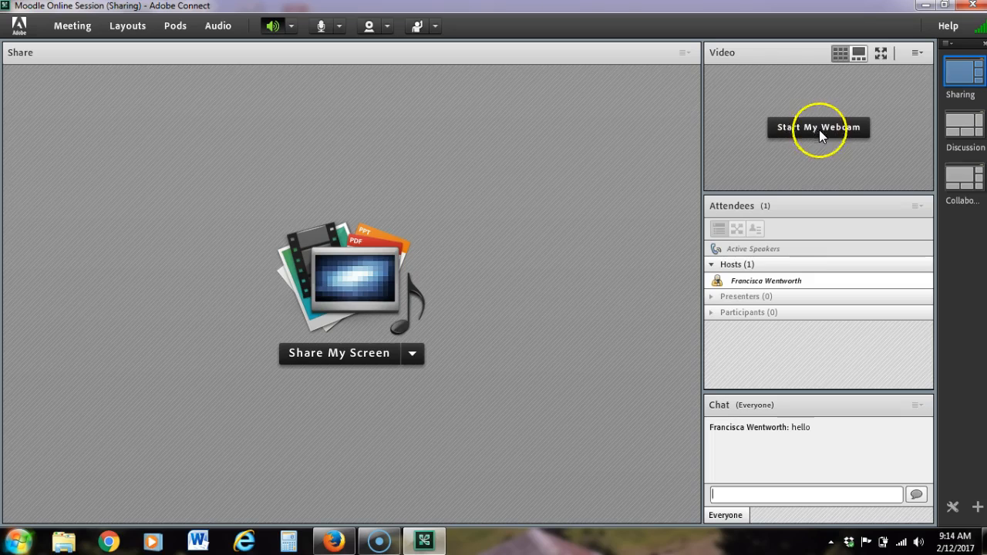
left_click(920, 56)
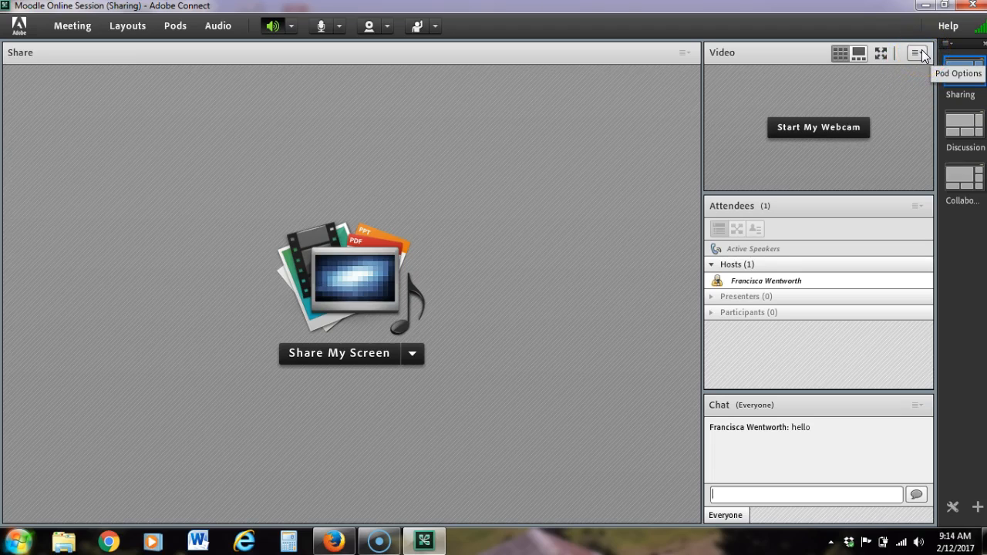
left_click(920, 54)
left_click(920, 54)
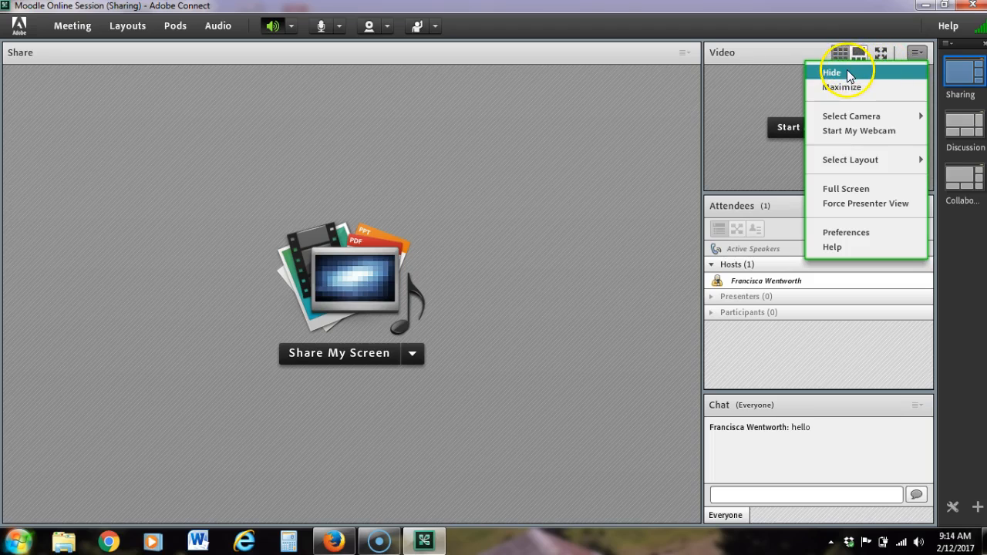
left_click(837, 72)
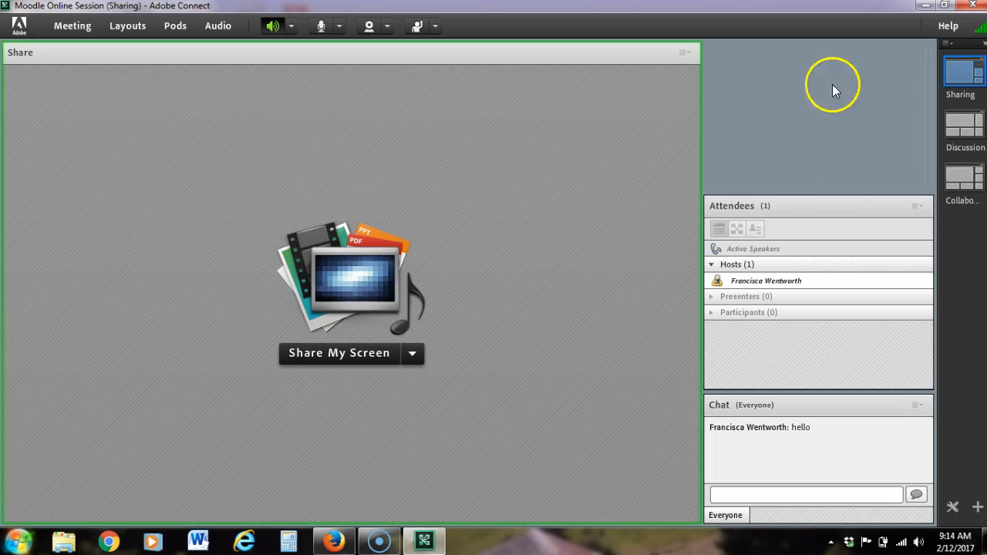
Move the Attendees pod into the space freed by the Video pod, lengthen it, and place the Chat pod directly beneath it
left_click(815, 202)
left_click_drag(815, 199, 841, 49)
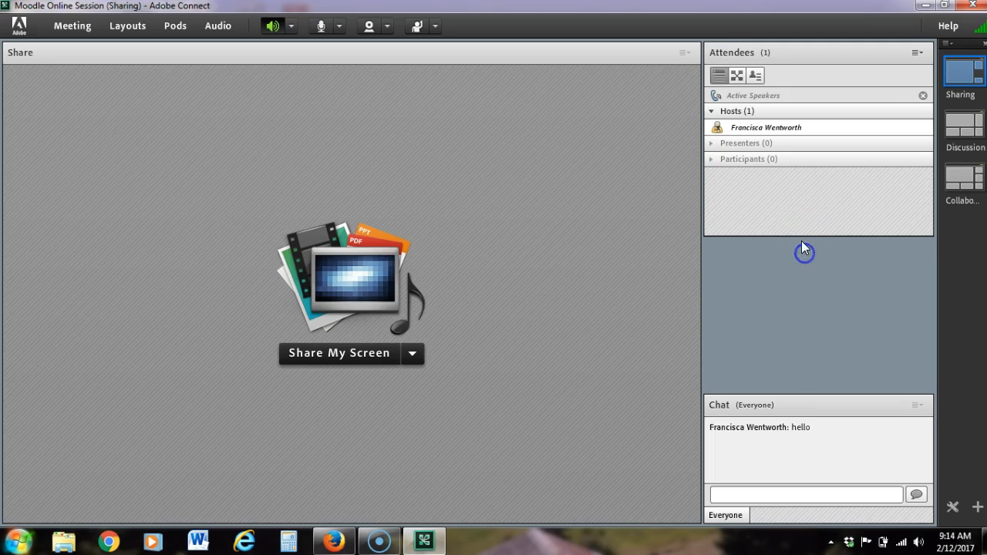
left_click_drag(803, 235, 809, 306)
left_click_drag(804, 401, 817, 313)
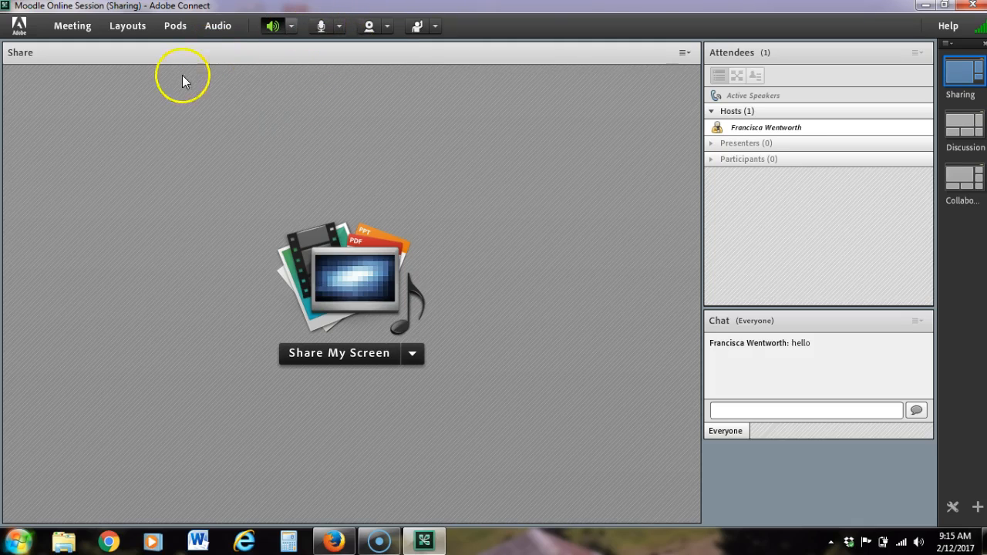
Start the Audio Setup Wizard for the meeting and play the test sound to check the speakers
left_click(68, 26)
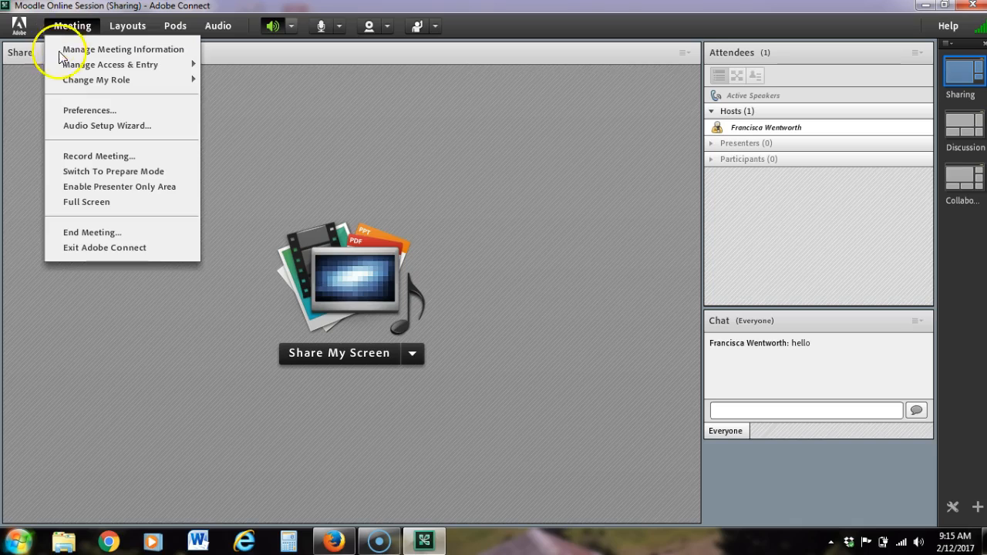
left_click(107, 126)
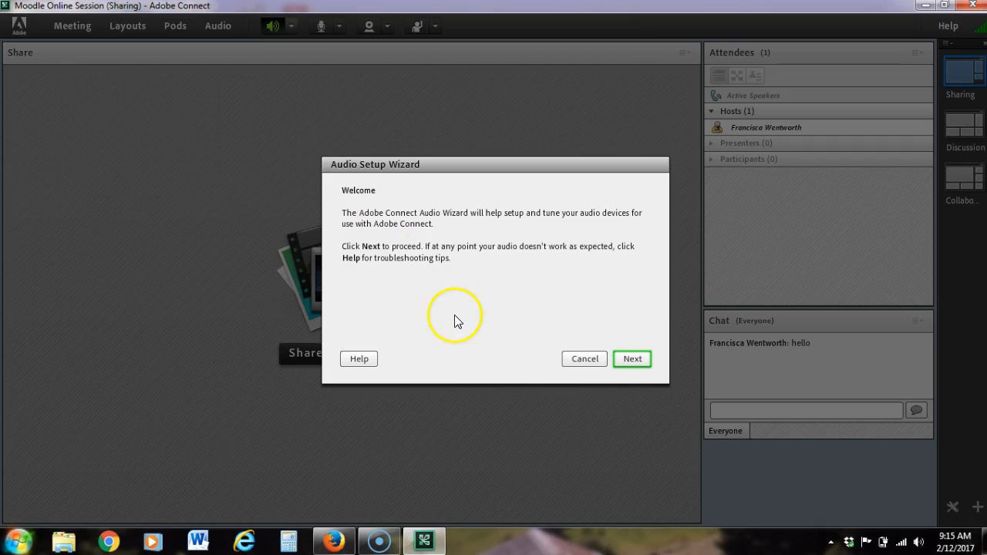
left_click(638, 358)
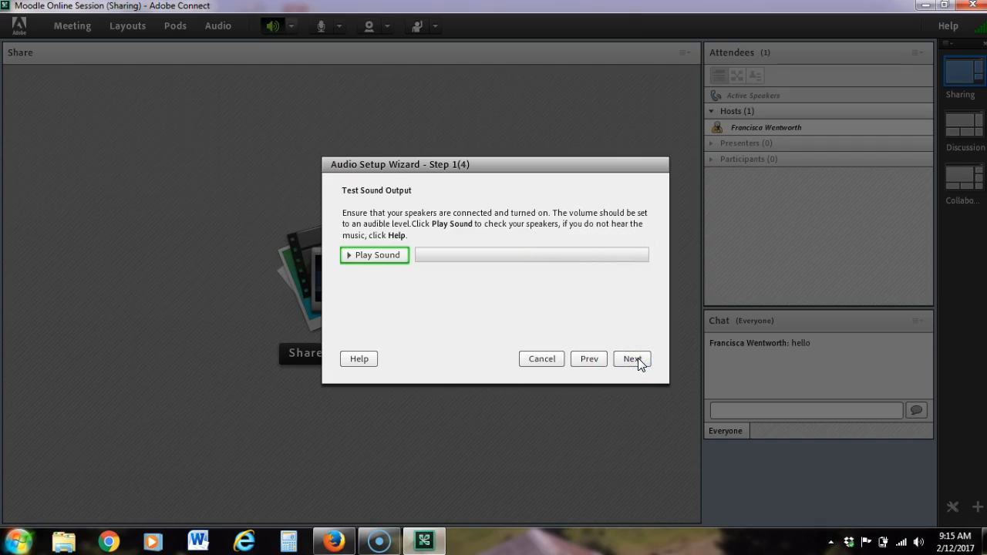
left_click(383, 257)
left_click(629, 366)
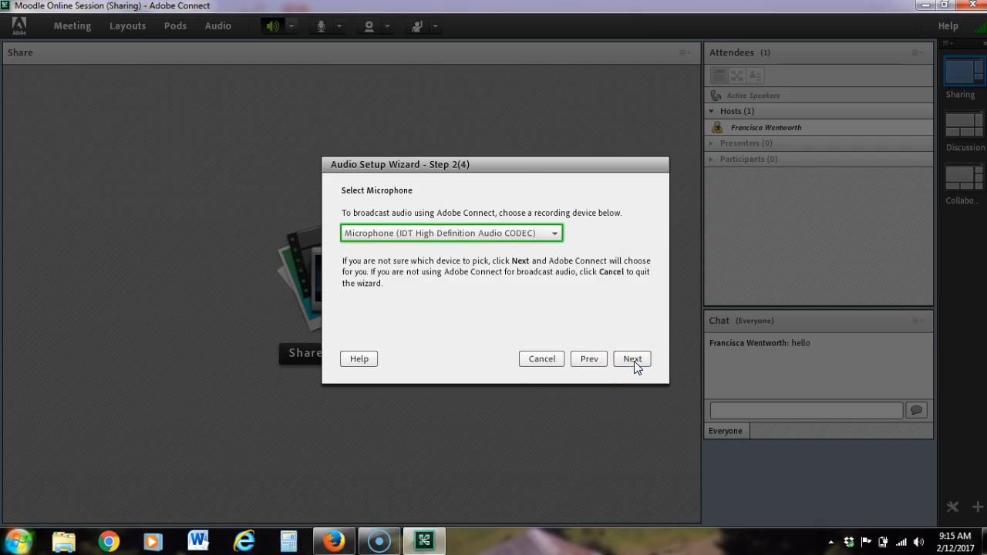
Choose Microphone (Logitech USB Headset) as the recording device and finish the audio wizard, skipping the microphone volume and silence tests
left_click(555, 234)
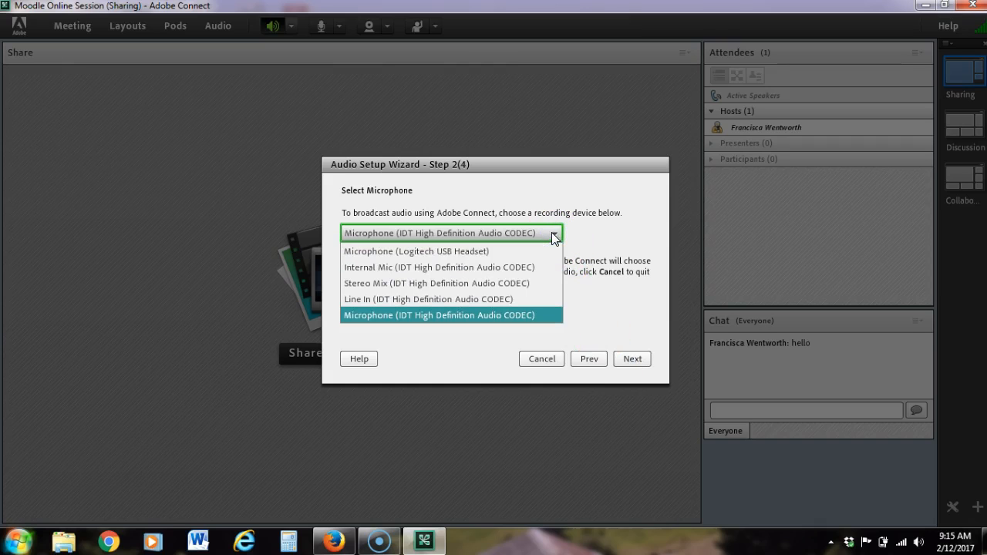
left_click(468, 250)
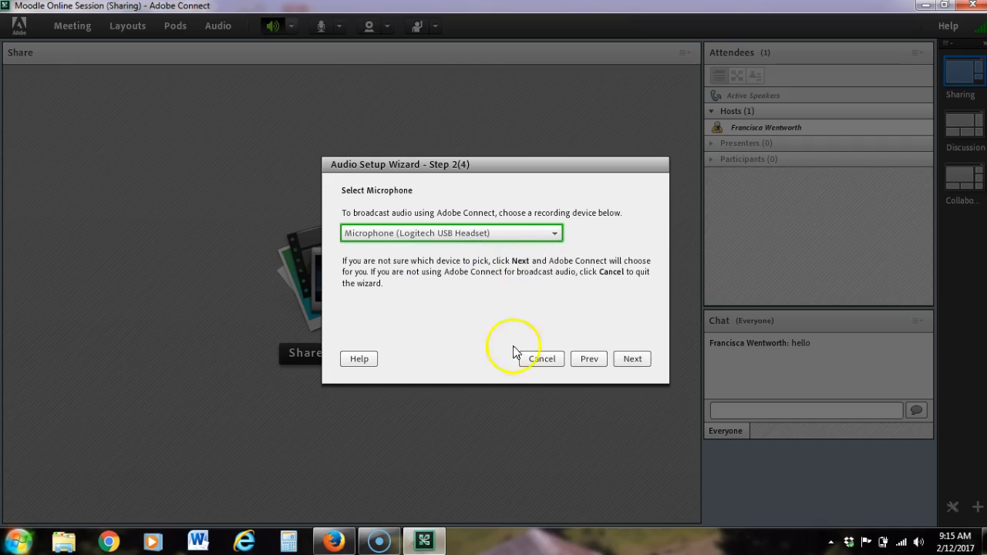
left_click(632, 357)
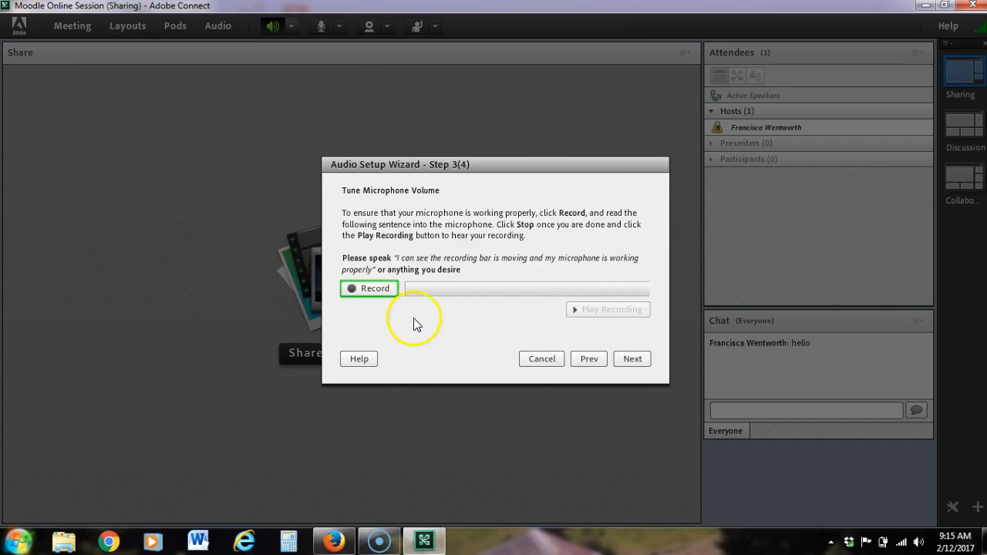
left_click(634, 359)
left_click(634, 357)
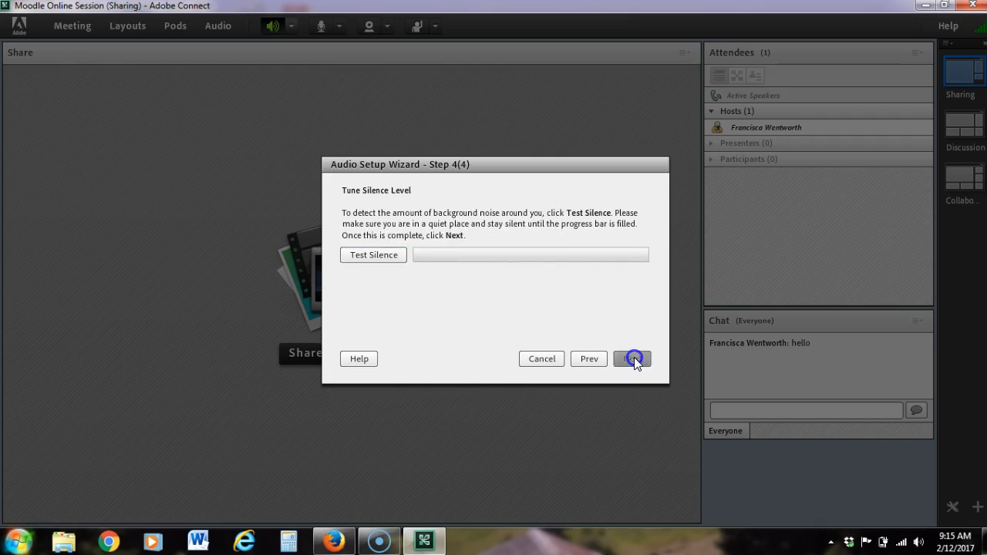
left_click(634, 357)
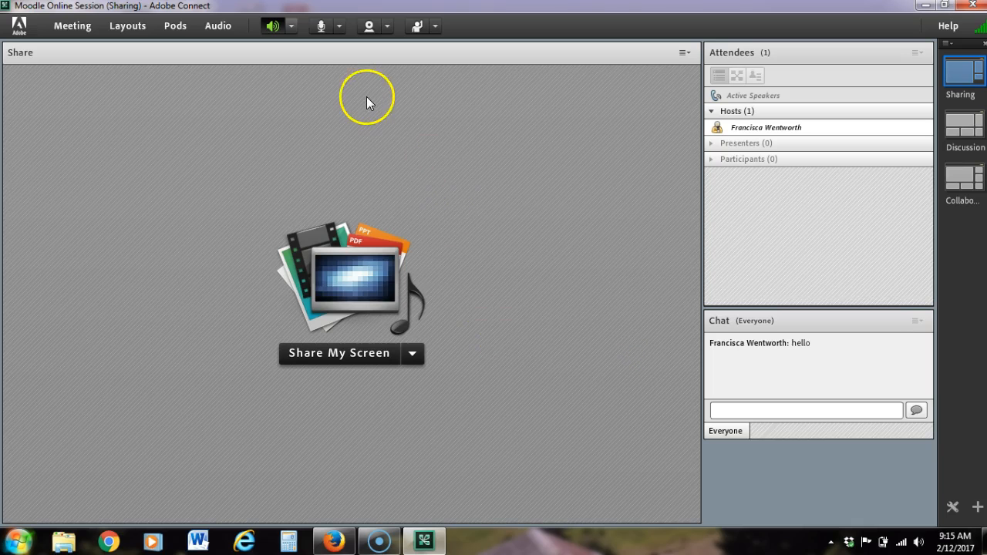
Connect the microphone to the meeting and mute it, and view the available status options such as Raise Hand
left_click(322, 27)
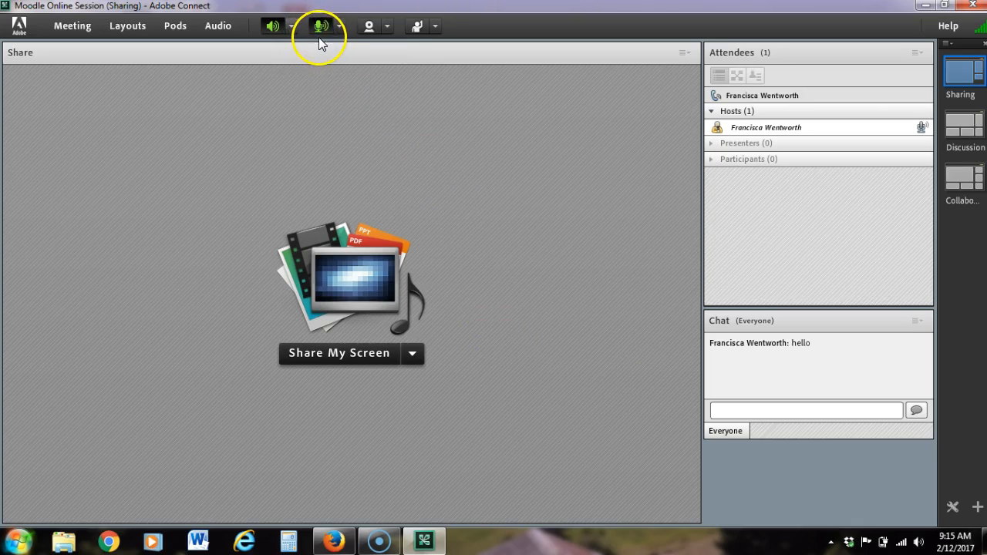
left_click(320, 28)
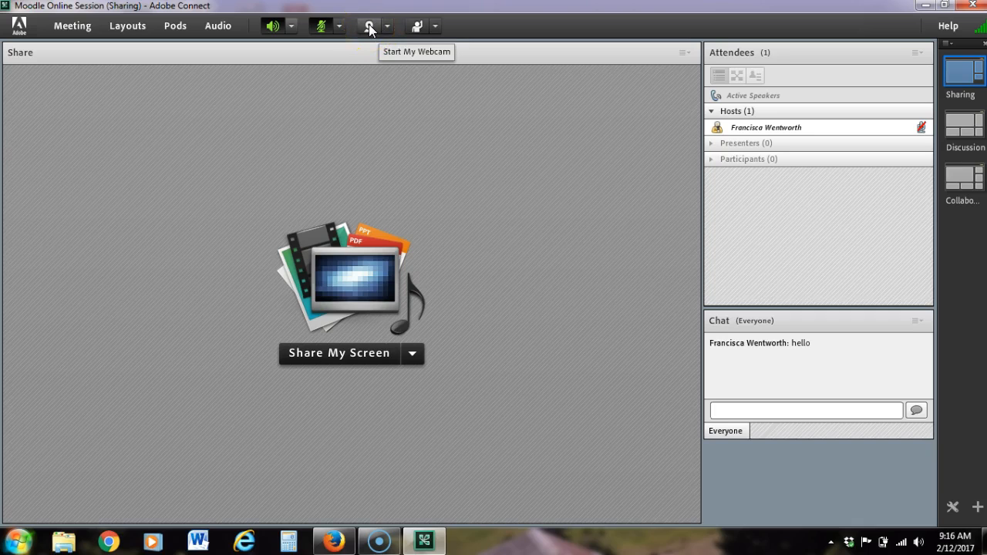
left_click(436, 29)
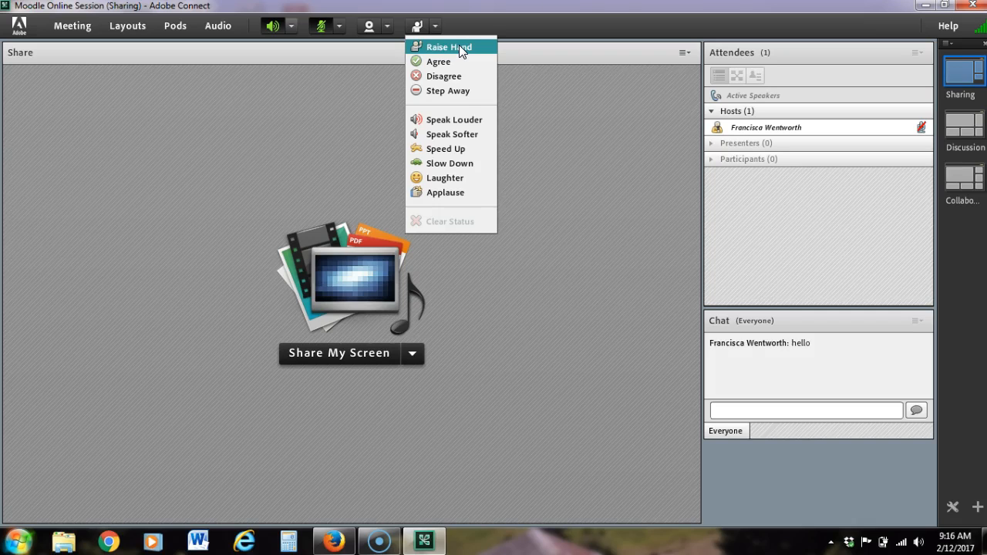
left_click(562, 177)
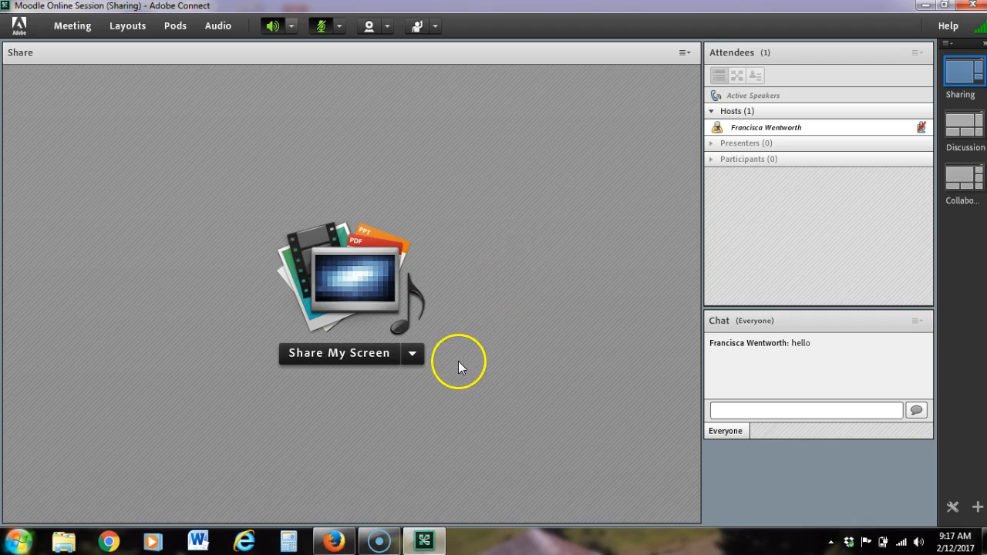
Examine the Share pod's document sharing options, including browsing the computer for a file, and leave without sharing anything
left_click(413, 356)
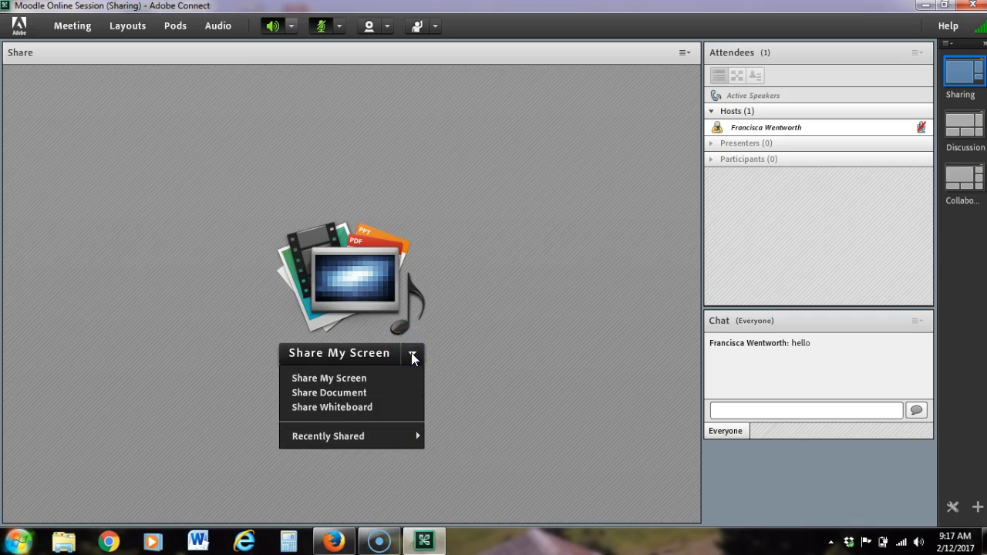
left_click(349, 393)
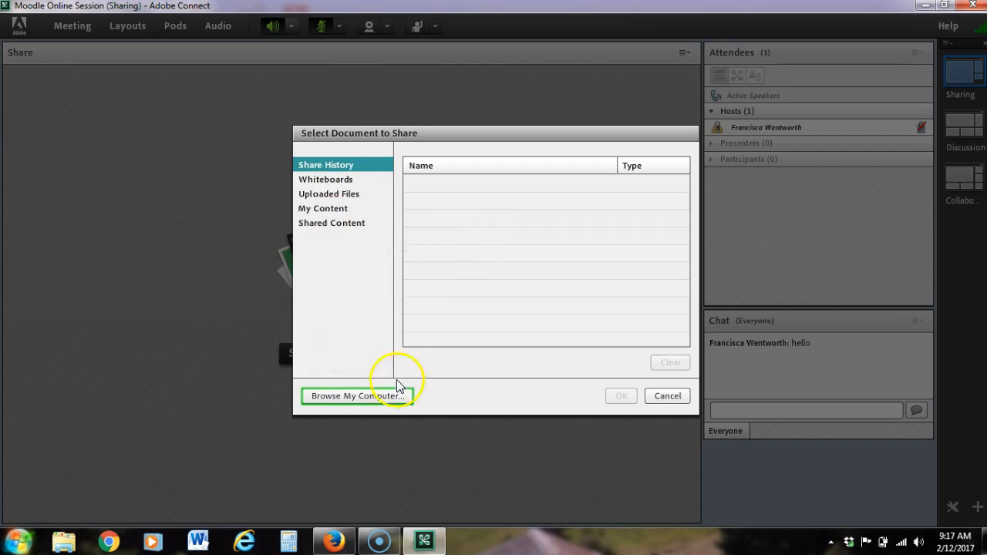
left_click(360, 396)
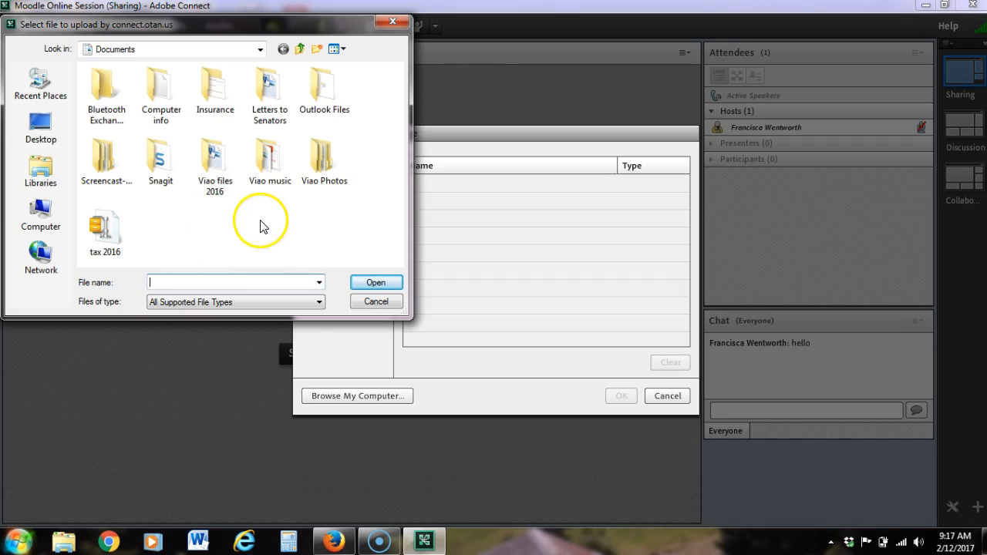
left_click(383, 301)
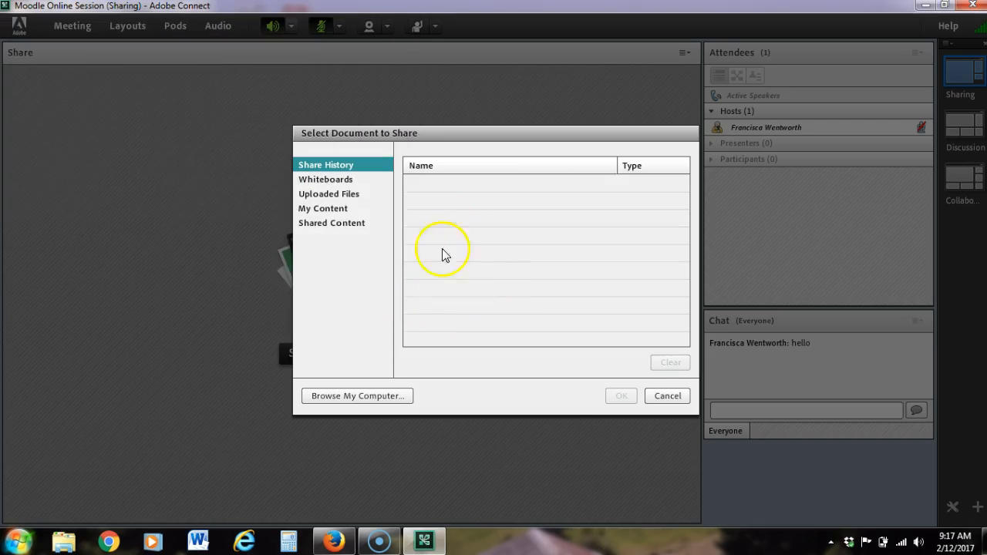
left_click(668, 396)
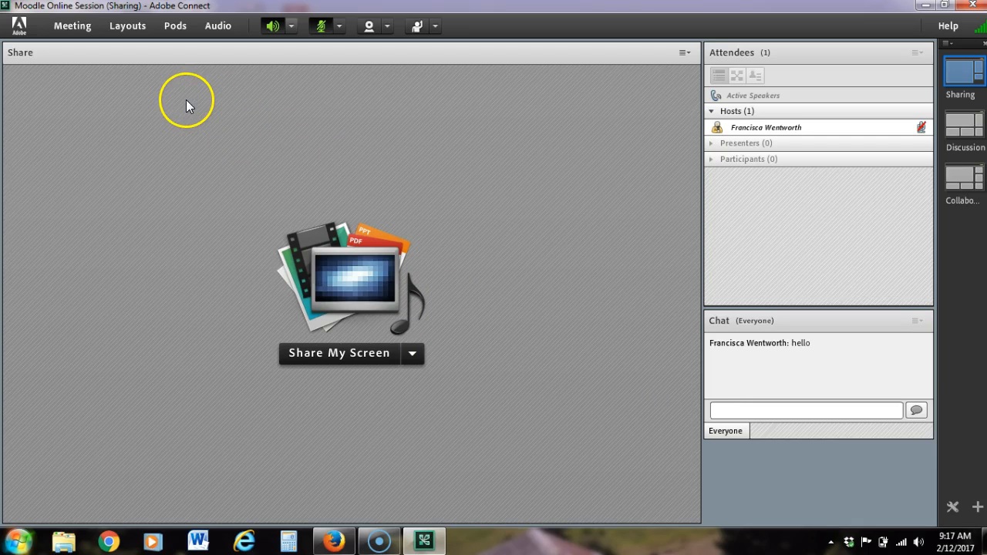
Review the available pod types and show the existing Poll pod in the meeting room
left_click(175, 28)
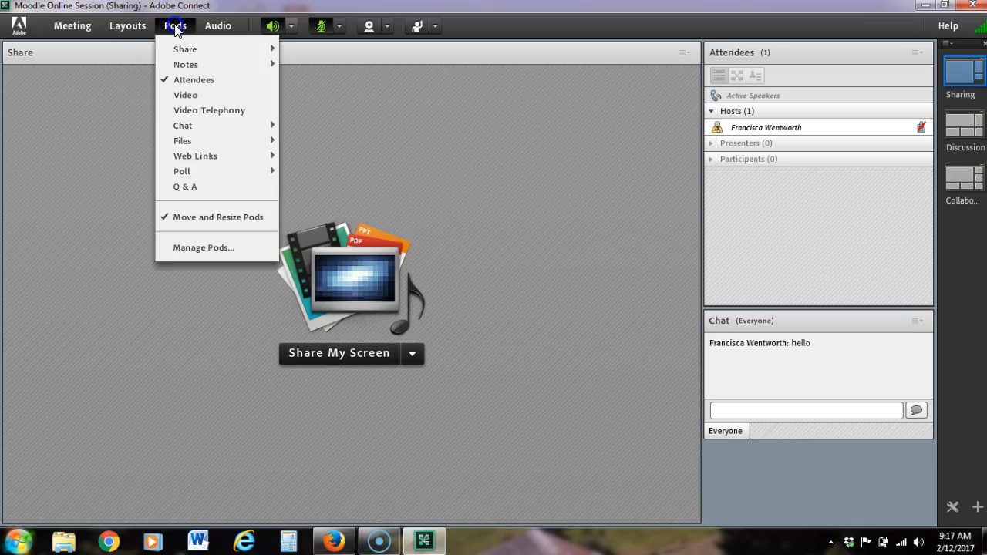
left_click(182, 50)
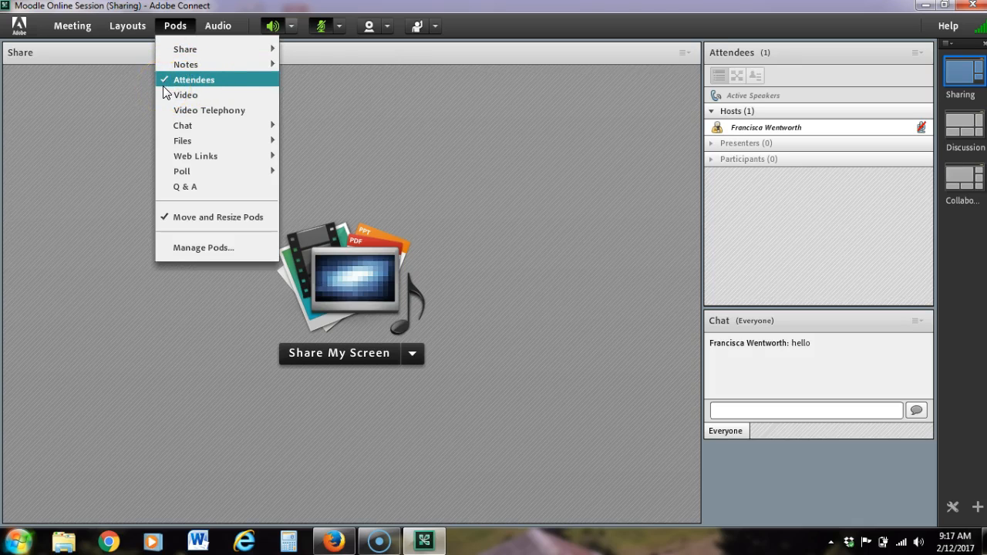
mouse_move(179, 130)
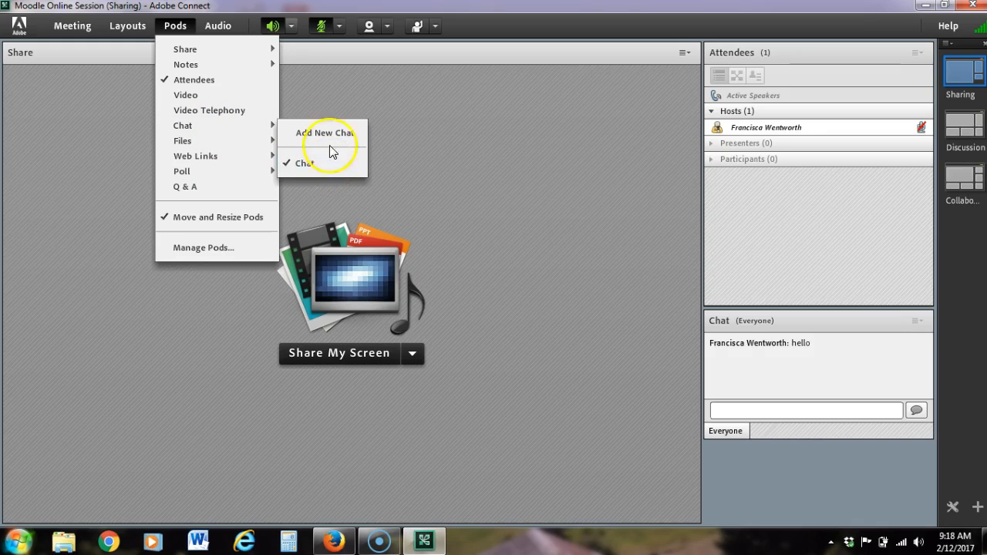
mouse_move(193, 146)
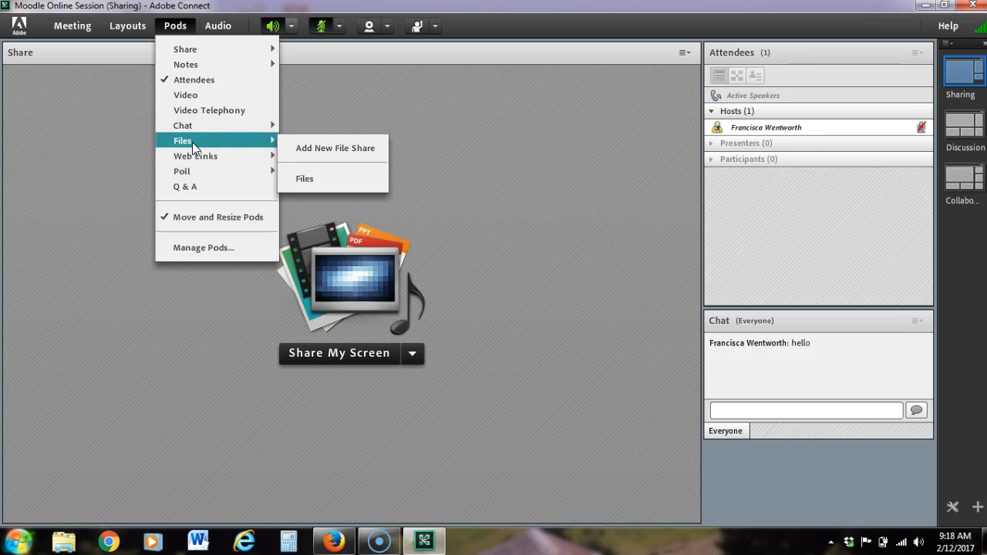
mouse_move(202, 174)
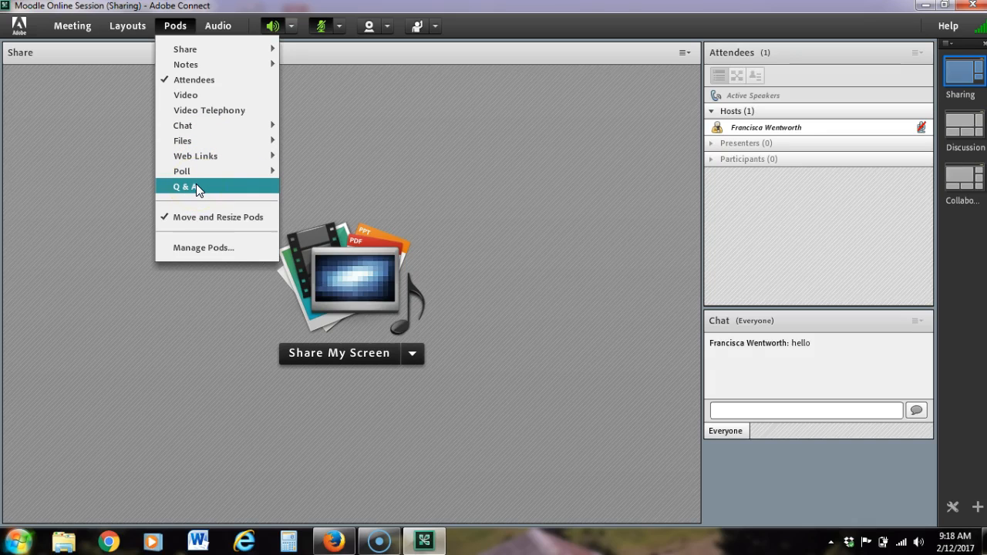
left_click(231, 171)
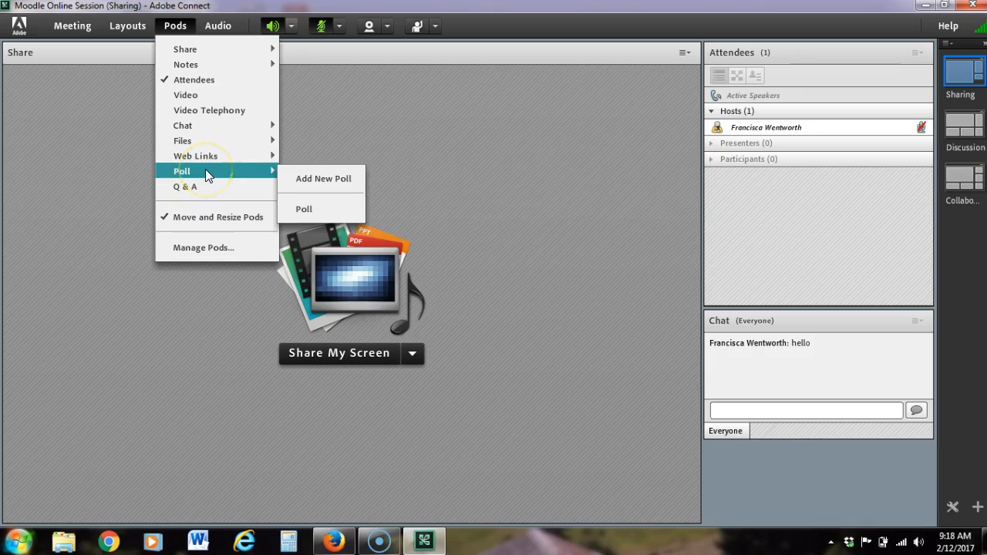
left_click(312, 208)
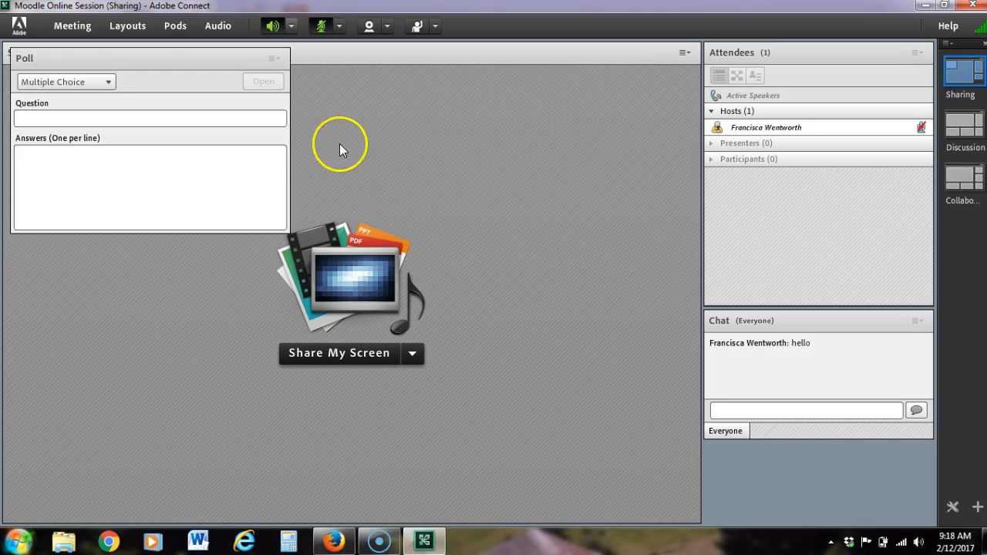
Set the poll type to Short Answer, enter the question "How are you today?" and open the poll
left_click(110, 82)
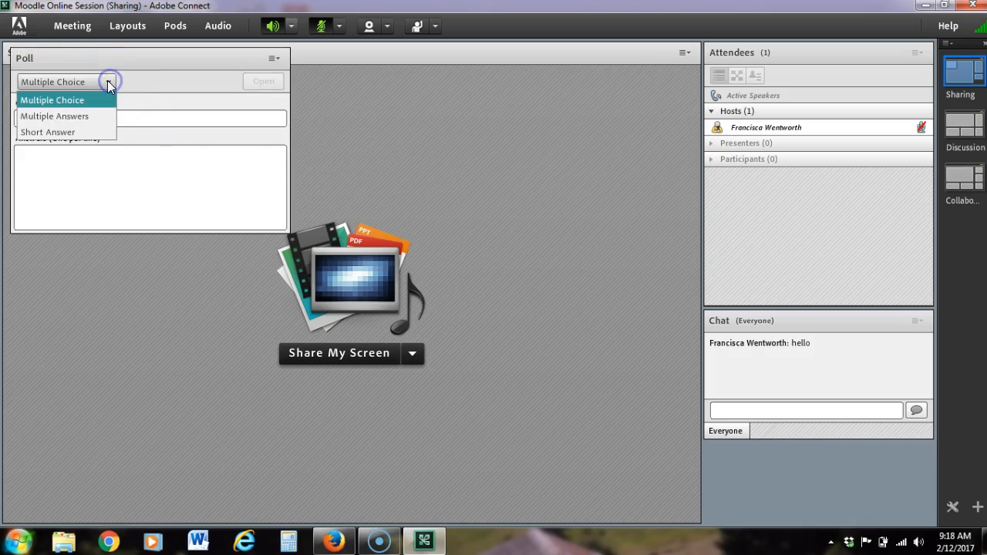
left_click(72, 132)
left_click(160, 117)
type("Ho")
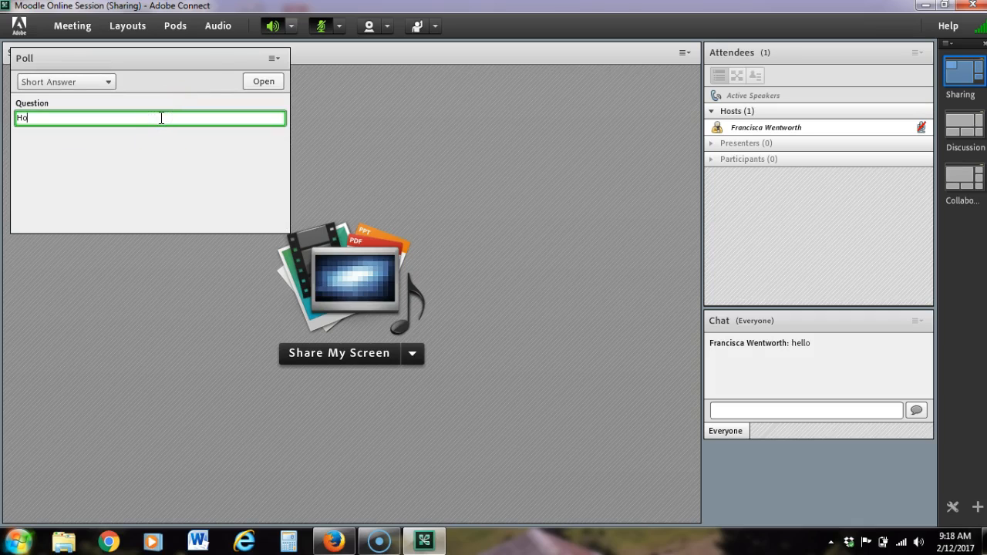
type("w")
key("Caps_Lock")
type("ARE")
key("BackSpace")
key("BackSpace")
key("BackSpace")
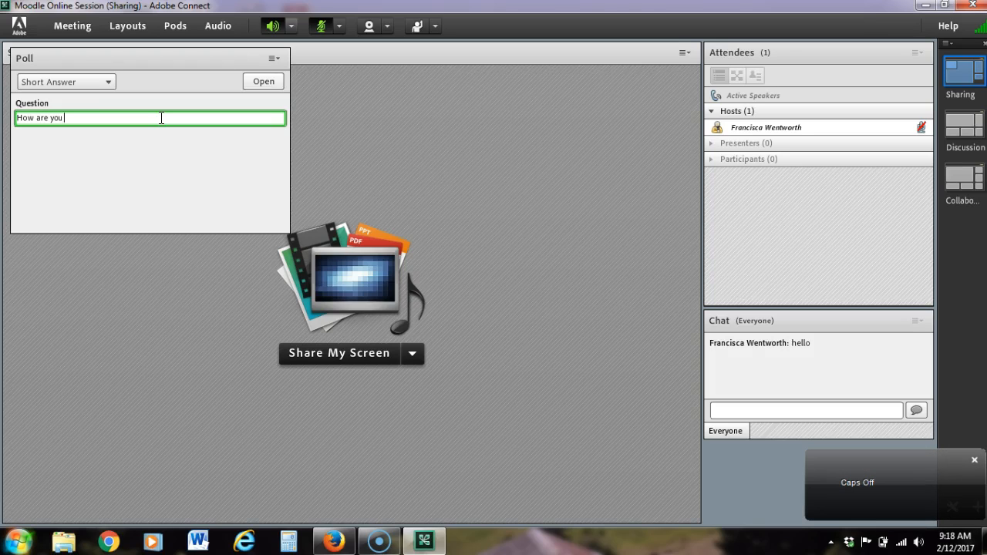
type("are you today?")
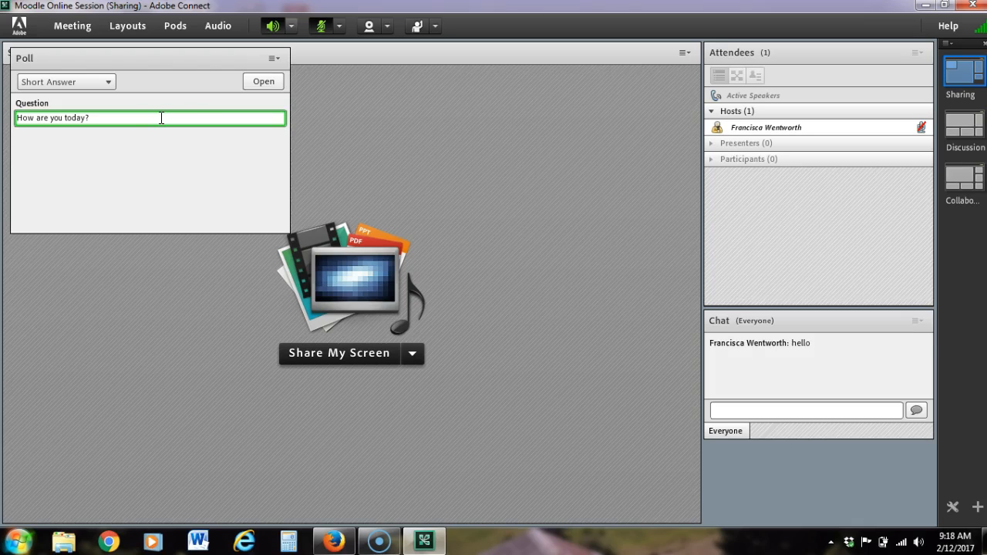
left_click(263, 82)
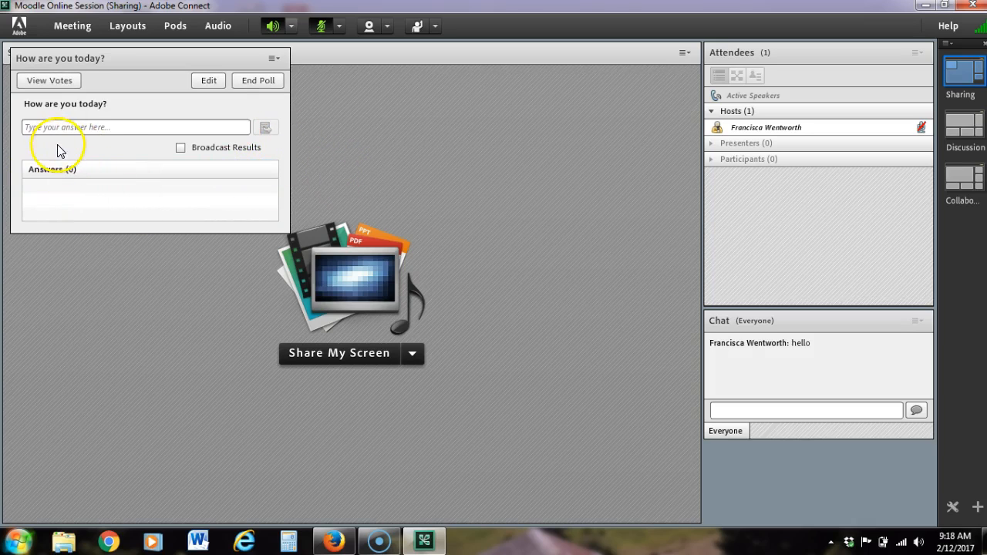
Place the poll pod directly beneath the Chat pod, narrowed to the same width, and turn on Broadcast Results
left_click(147, 59)
left_click_drag(147, 59, 568, 363)
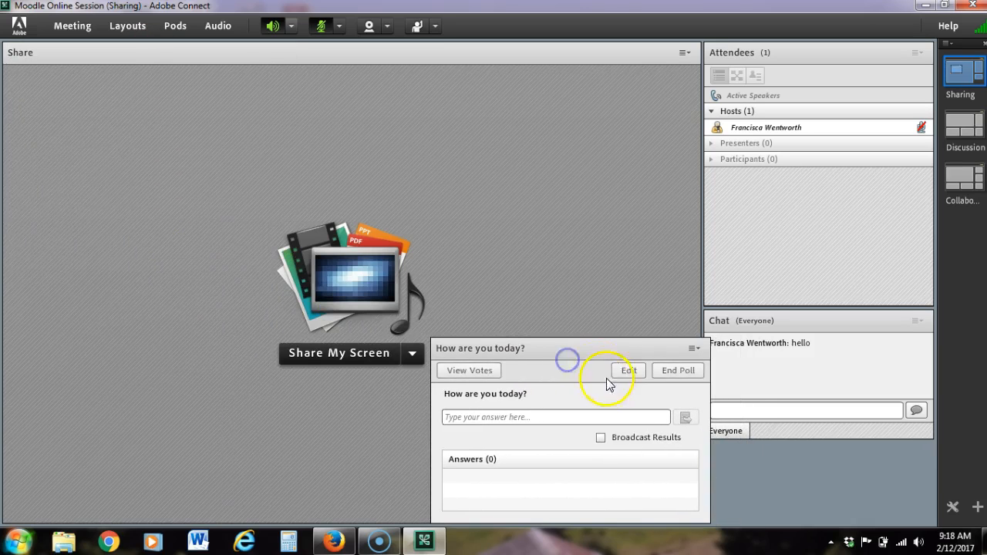
left_click(573, 347)
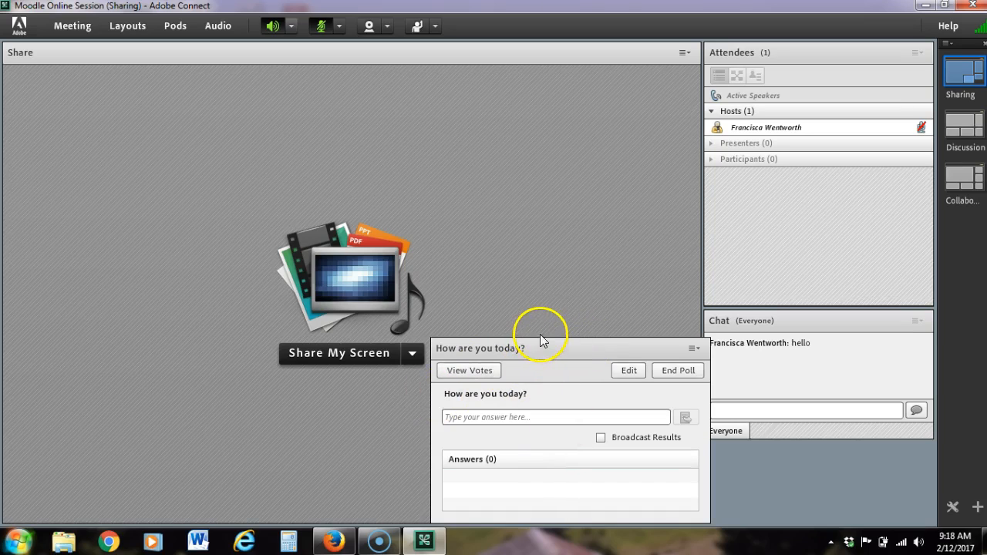
left_click_drag(543, 338, 831, 454)
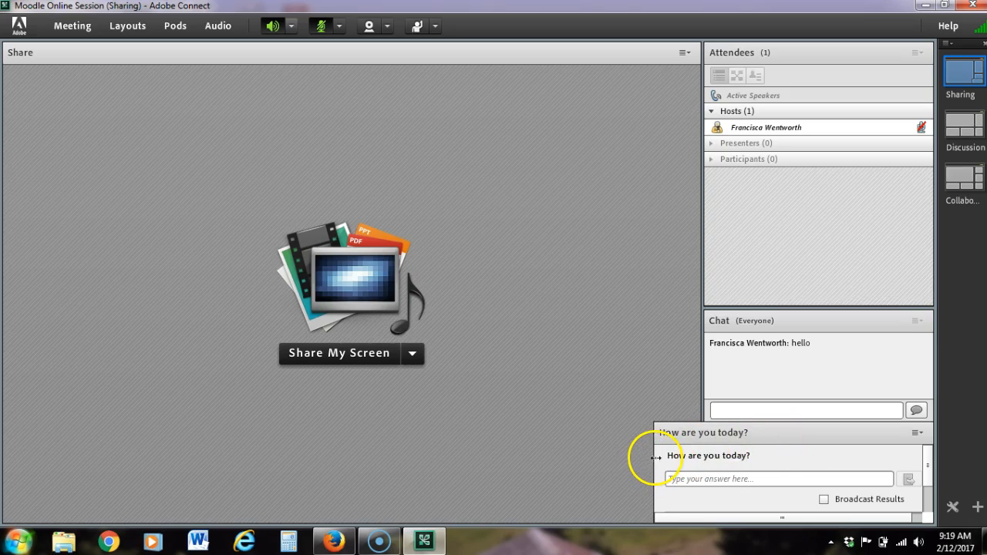
left_click_drag(654, 457, 704, 452)
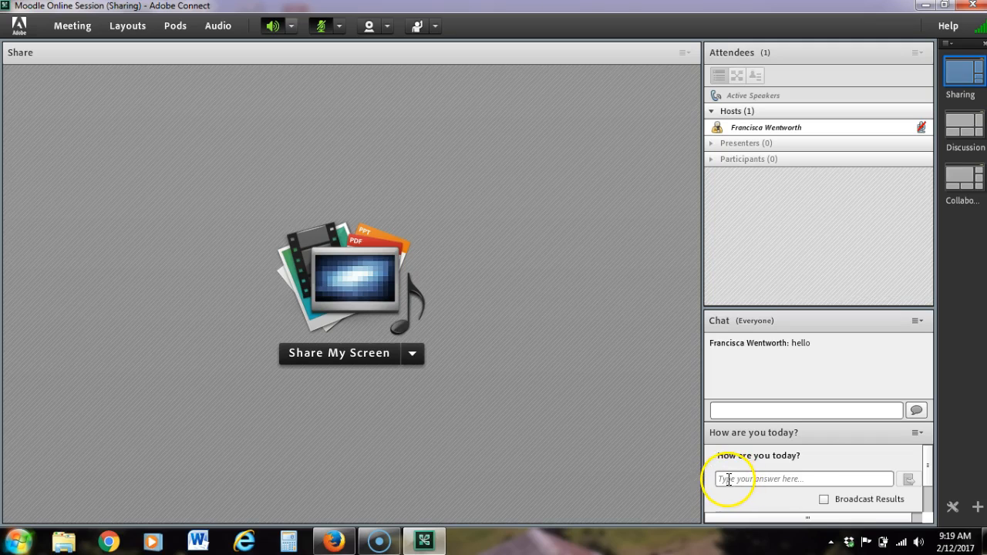
left_click(824, 500)
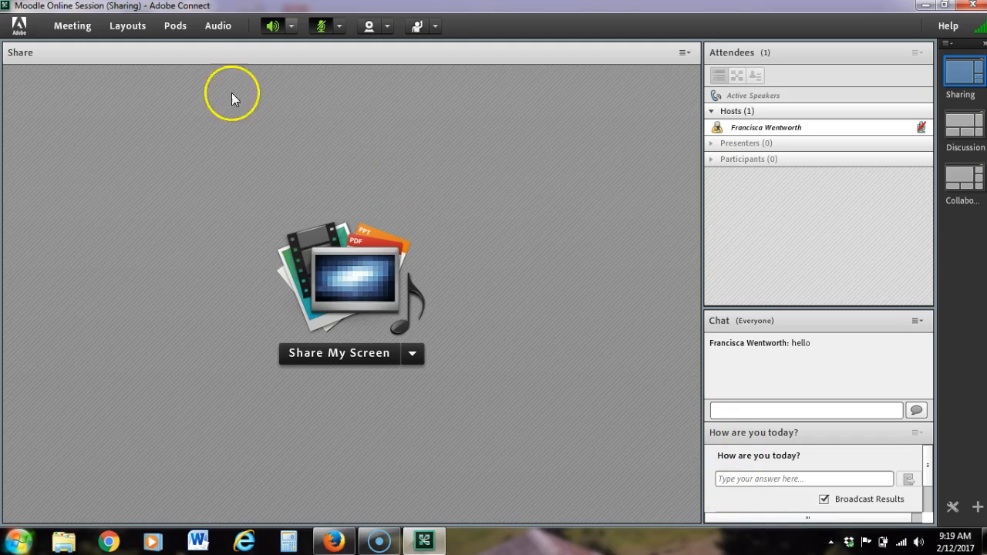
Review the pod types, the role choices and the End Meeting message, and leave without ending the meeting
left_click(176, 28)
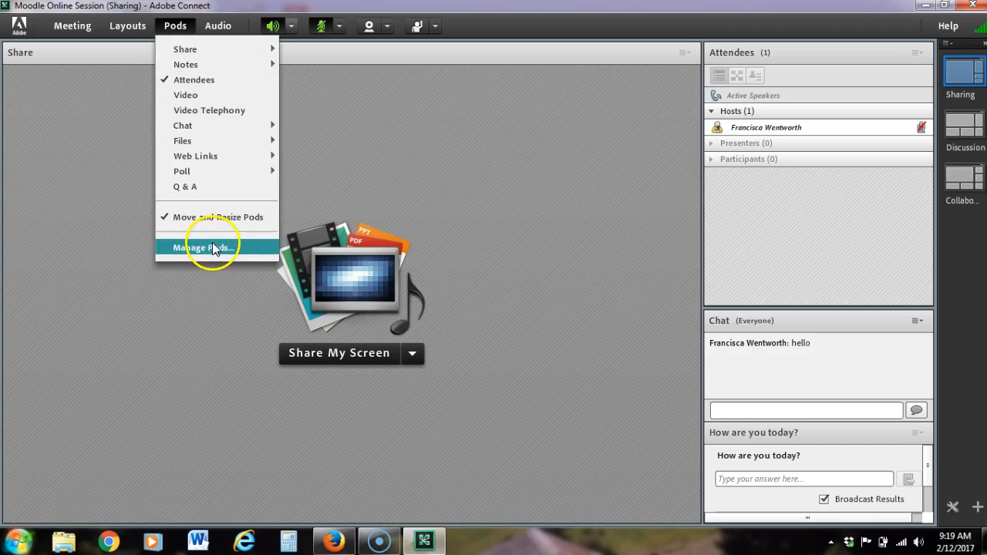
left_click(109, 158)
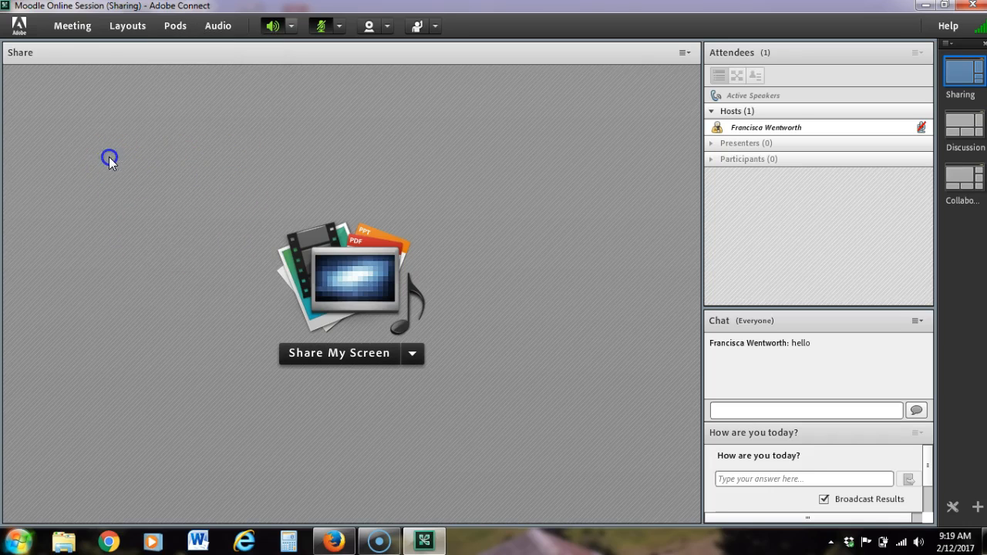
left_click(71, 27)
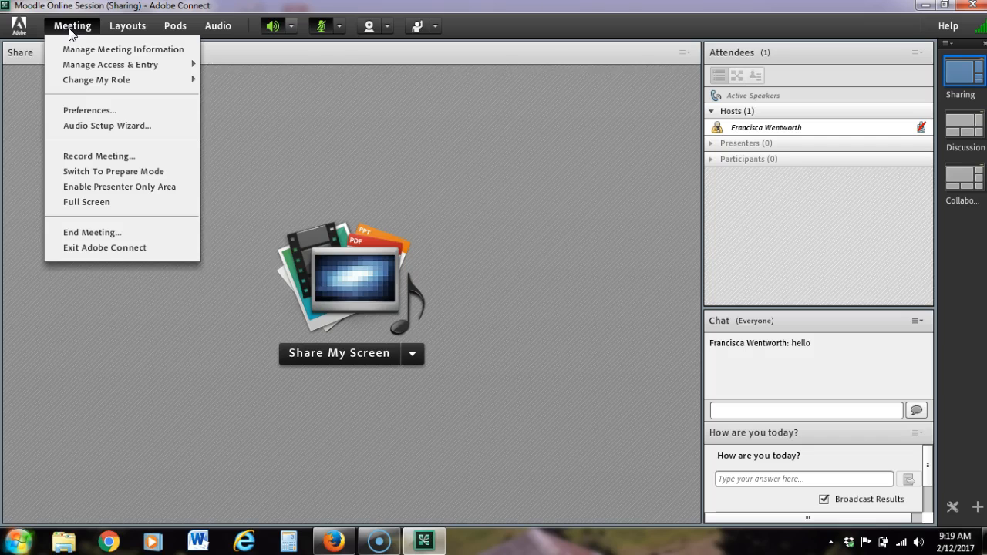
left_click(78, 82)
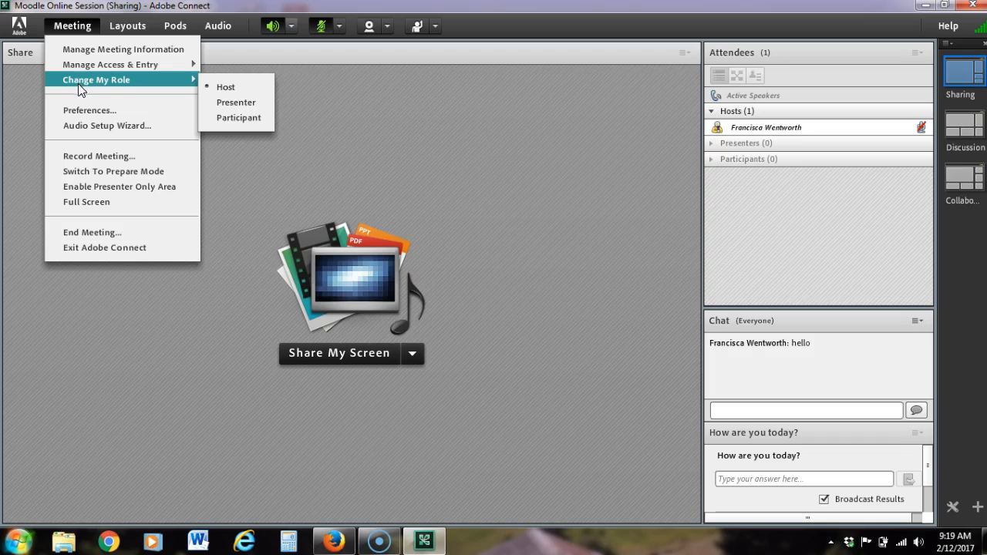
left_click(95, 231)
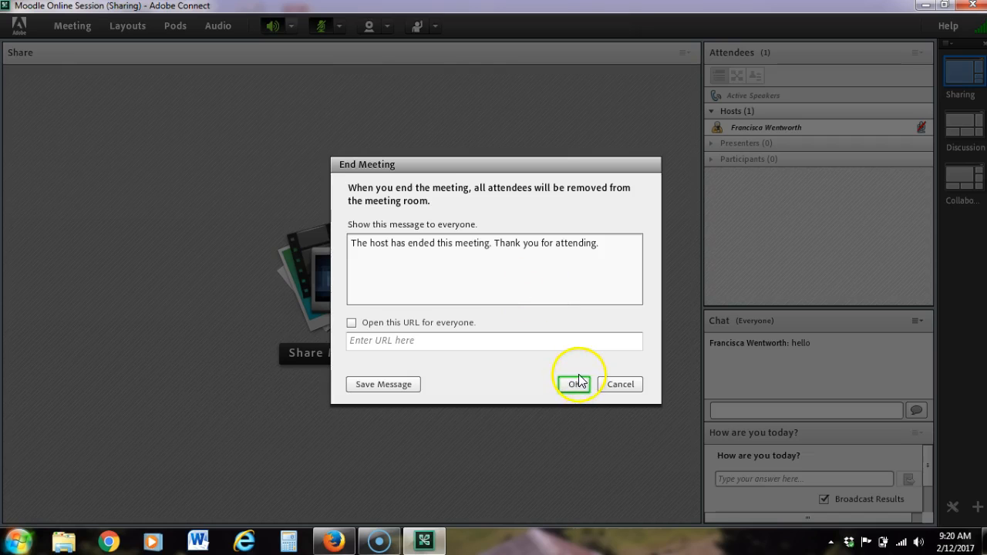
left_click(621, 385)
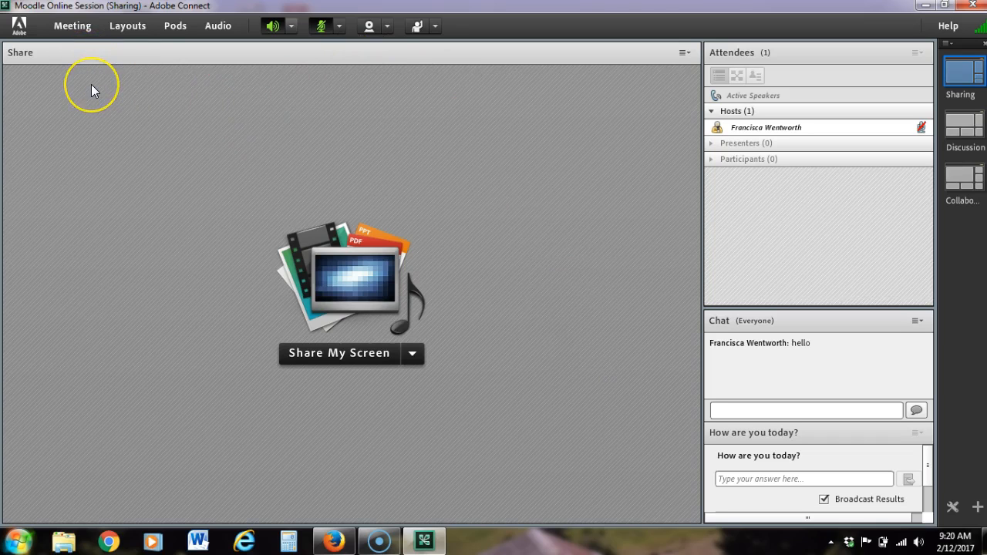
Review the layout options and view the Discussion and Collaboration layouts, returning to the Sharing layout
left_click(123, 30)
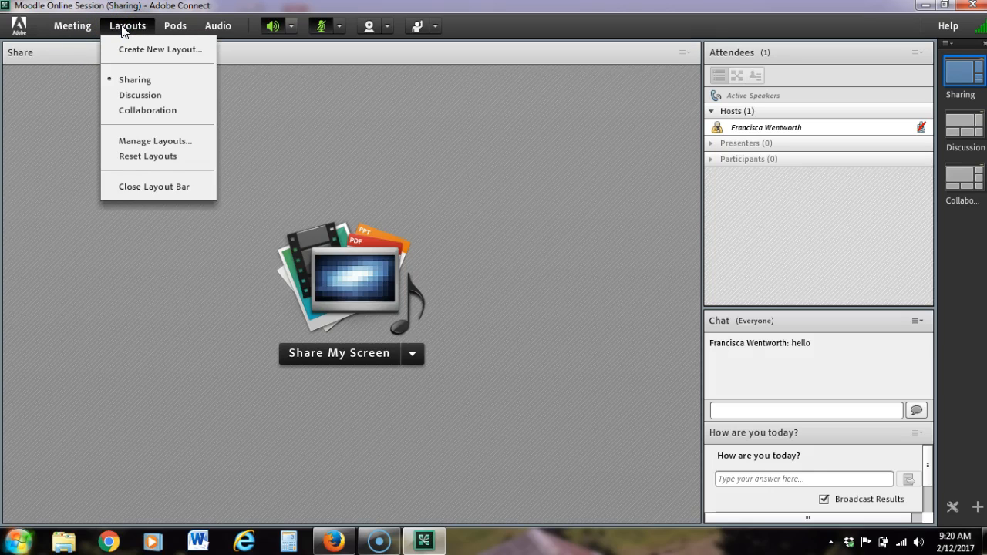
left_click(323, 130)
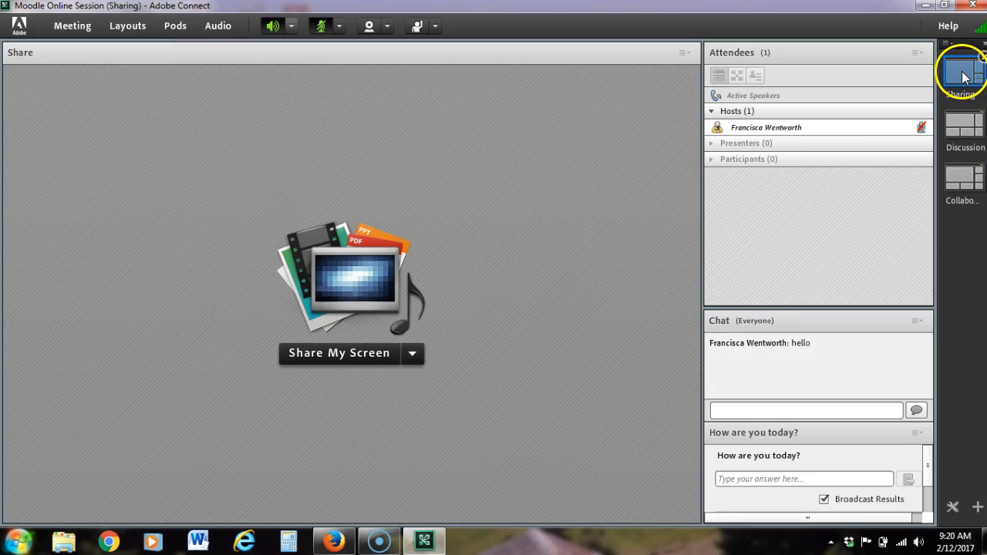
left_click(964, 124)
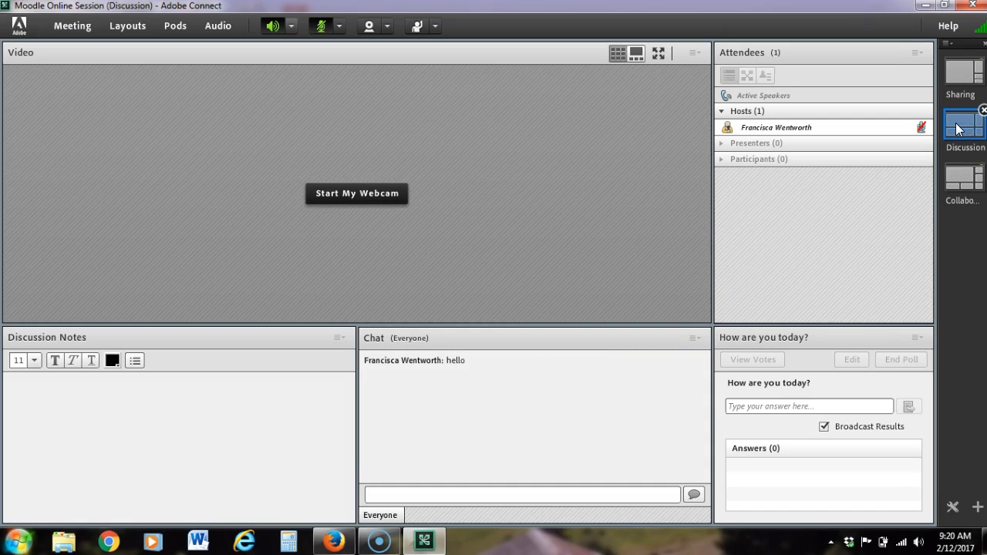
left_click(962, 181)
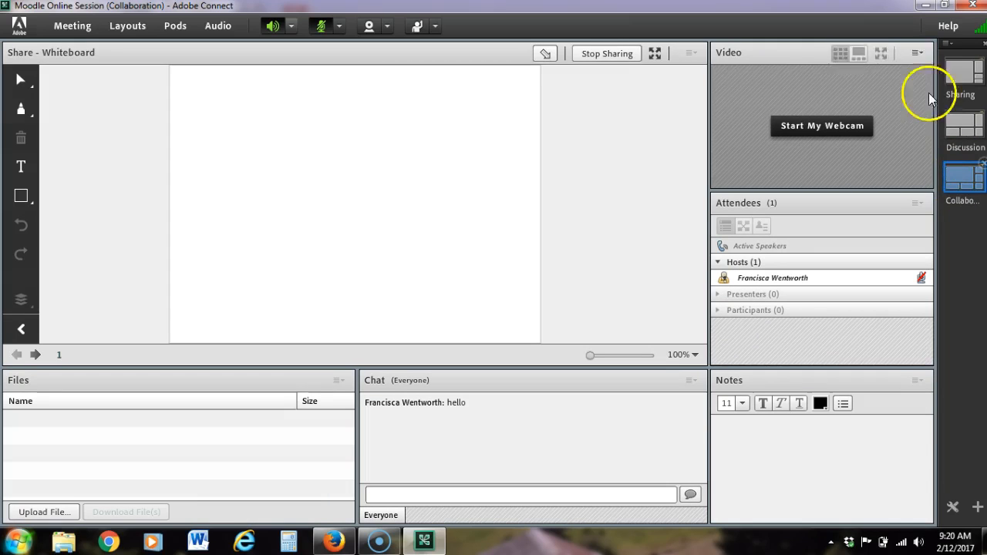
left_click(960, 69)
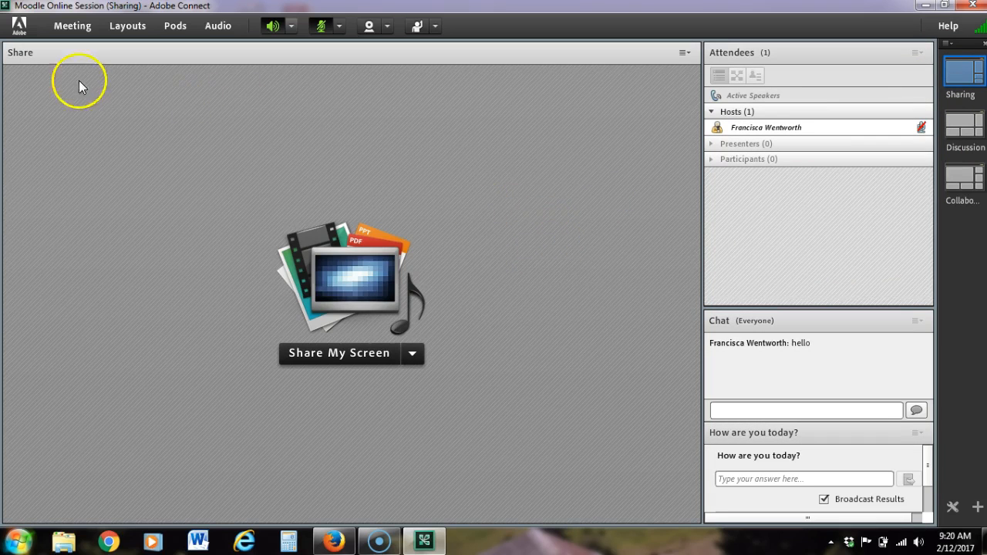
End the meeting for all attendees with the default thank-you message
left_click(72, 26)
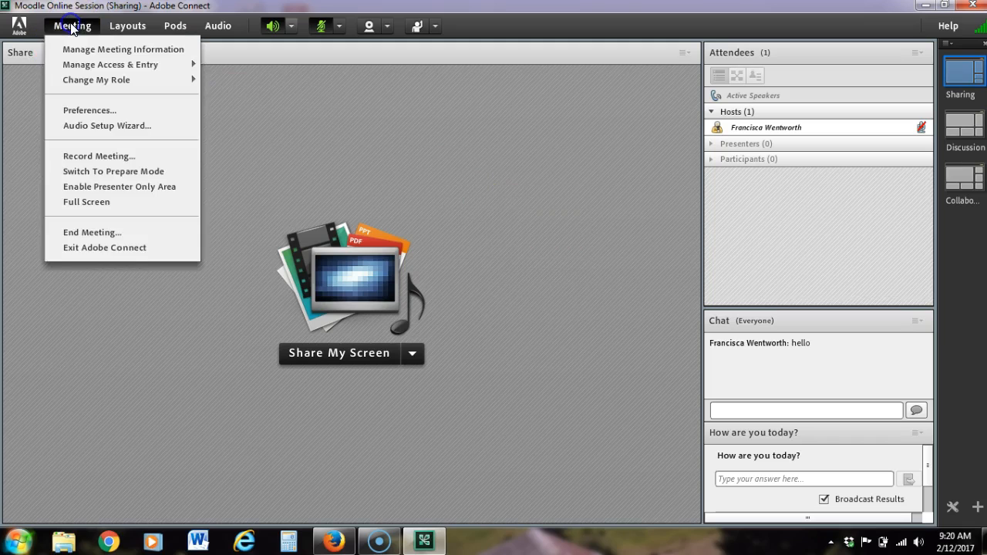
left_click(133, 232)
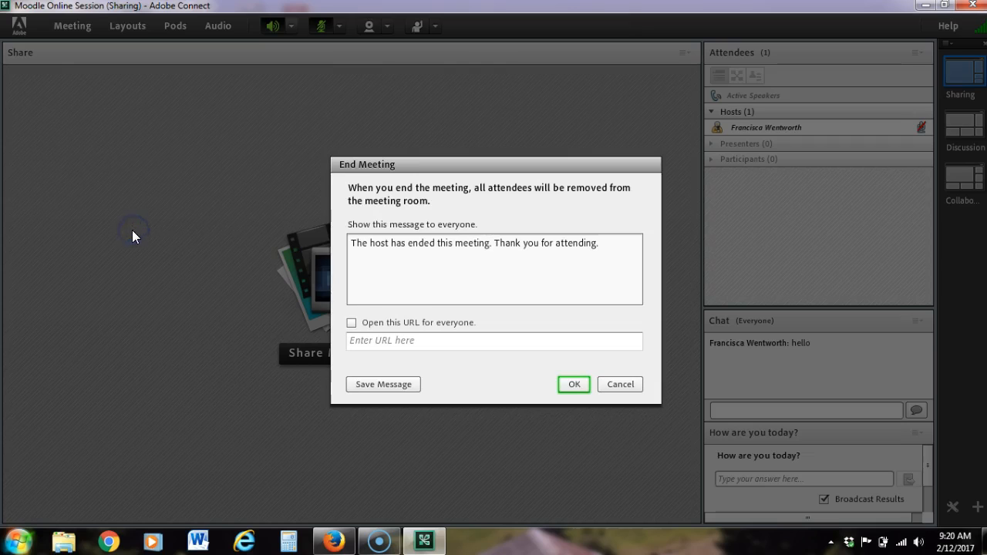
left_click(573, 384)
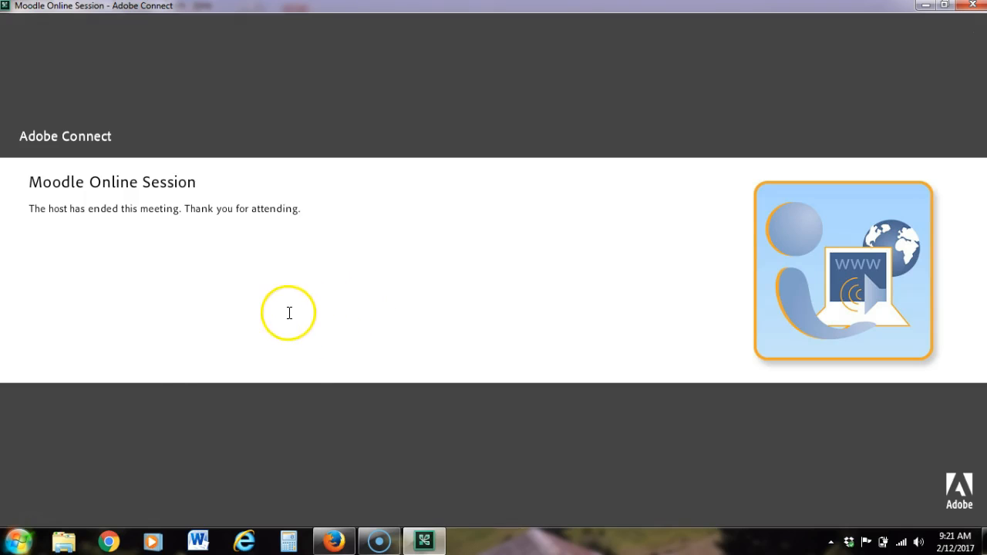
Switch to Firefox, relaunch Moodle Online Session from the course page, close the old session's browser page and dismiss the host tips
left_click(351, 547)
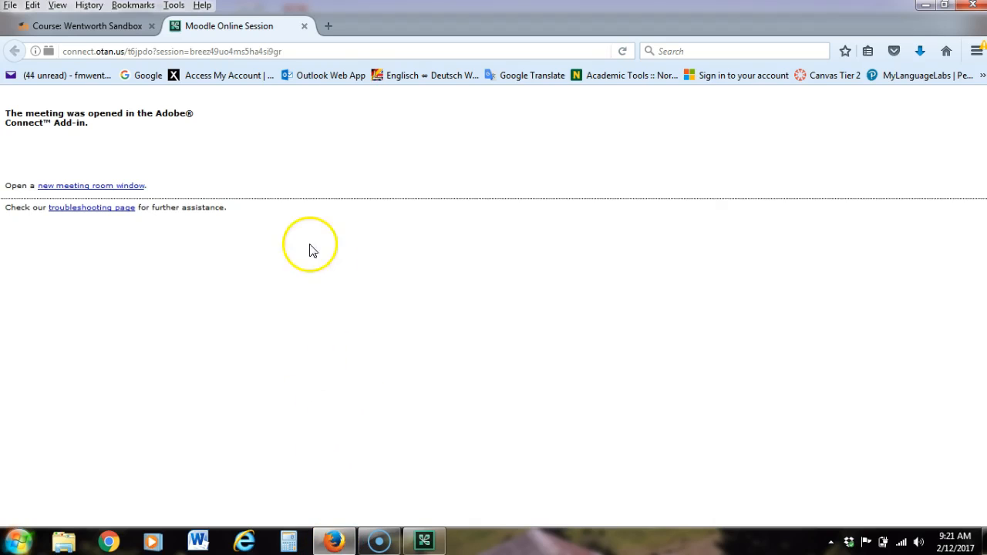
left_click(81, 26)
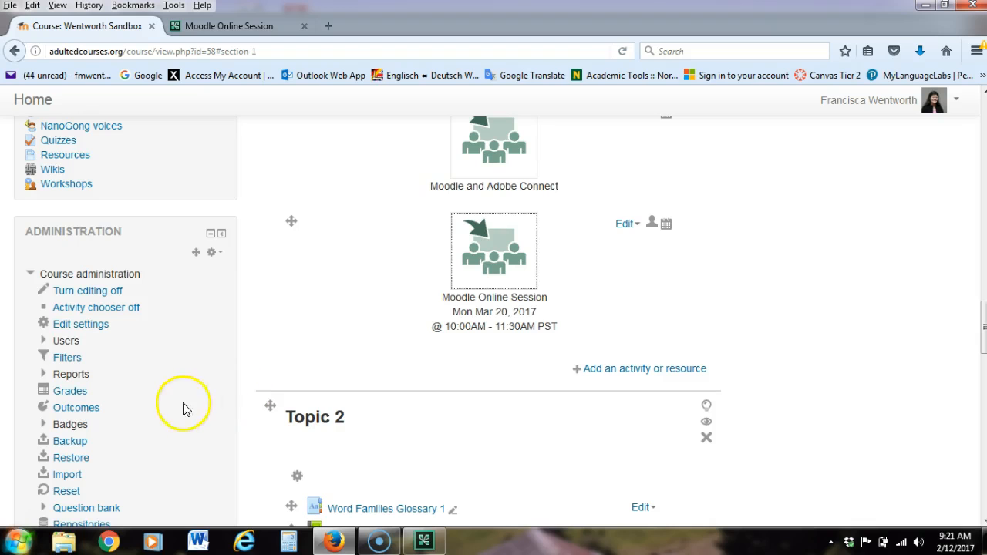
scroll(203, 410, "down", 4)
scroll(455, 386, "up", 4)
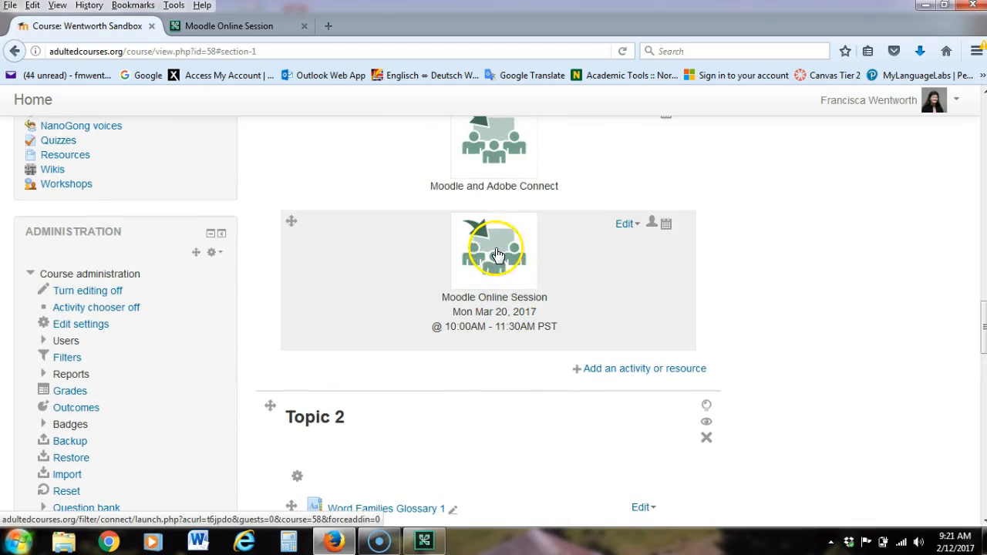
left_click(493, 251)
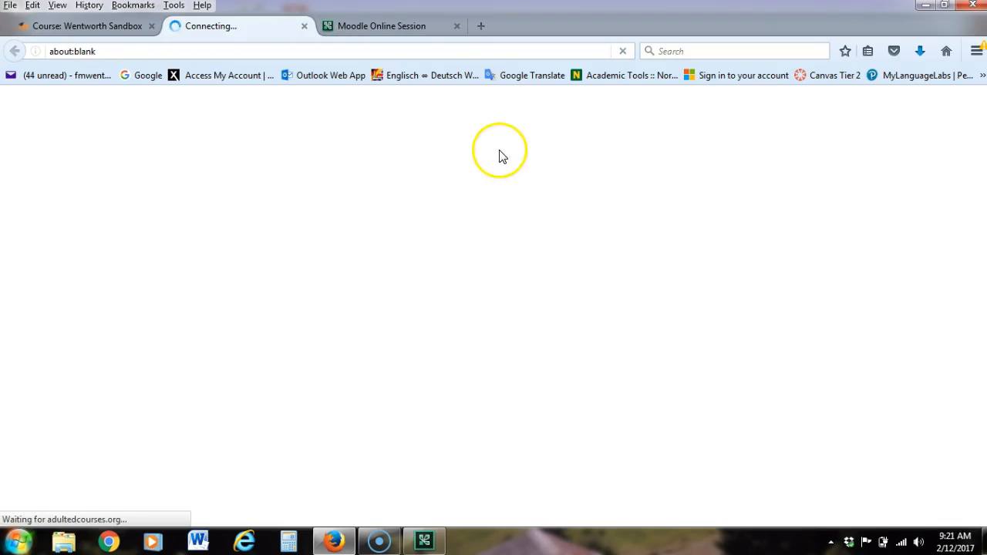
left_click(458, 27)
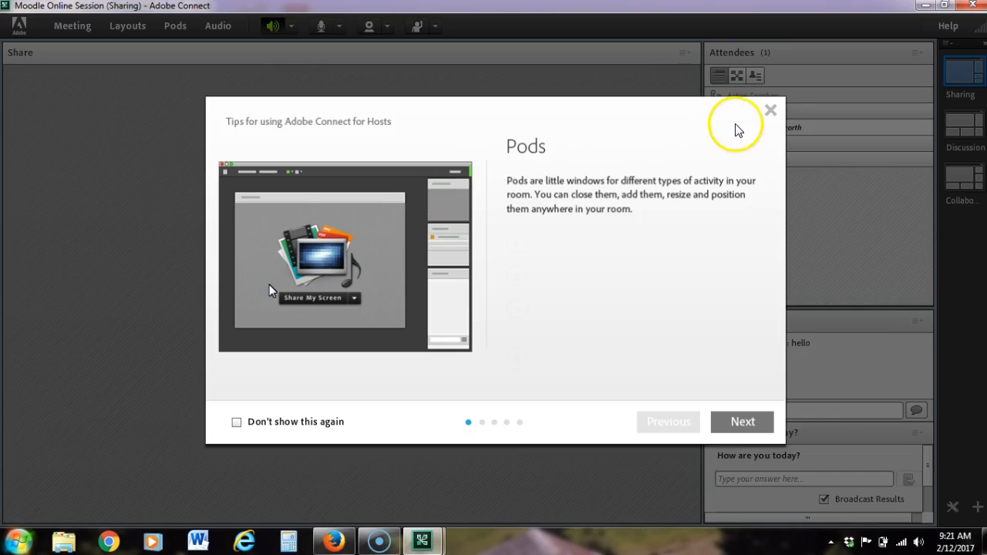
left_click(774, 108)
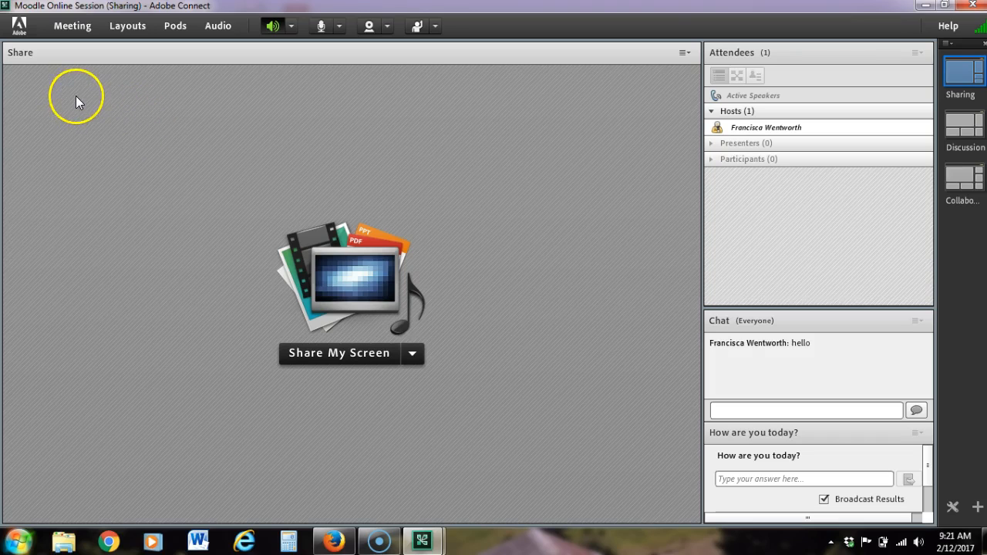
Start recording the meeting as Moodle Online Session_0 with the summary "moodle class"
left_click(70, 27)
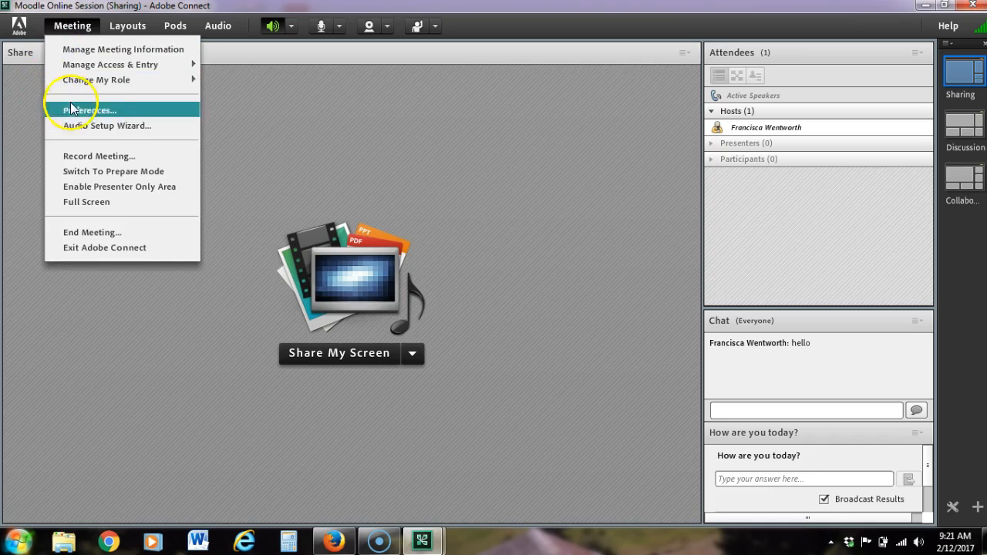
left_click(111, 156)
left_click(409, 284)
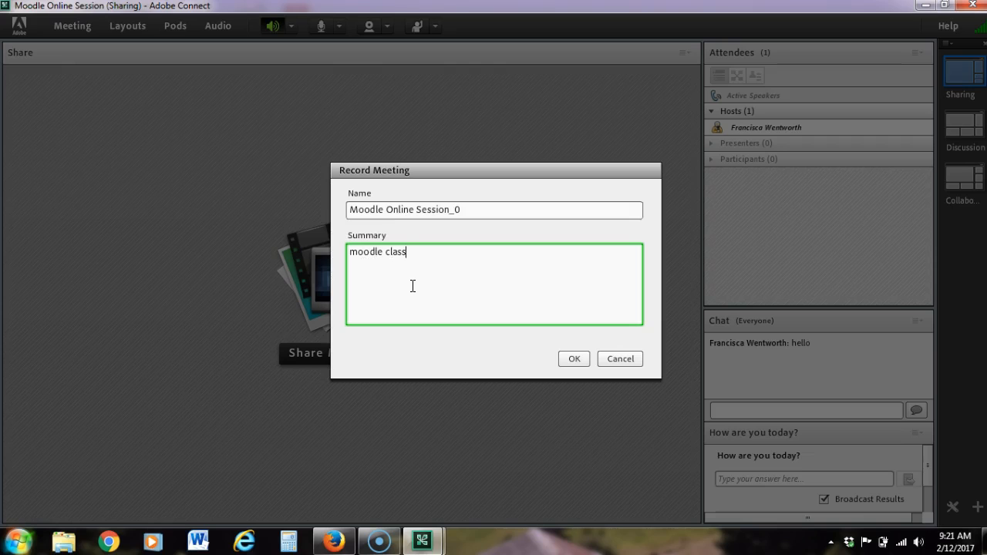
left_click(573, 359)
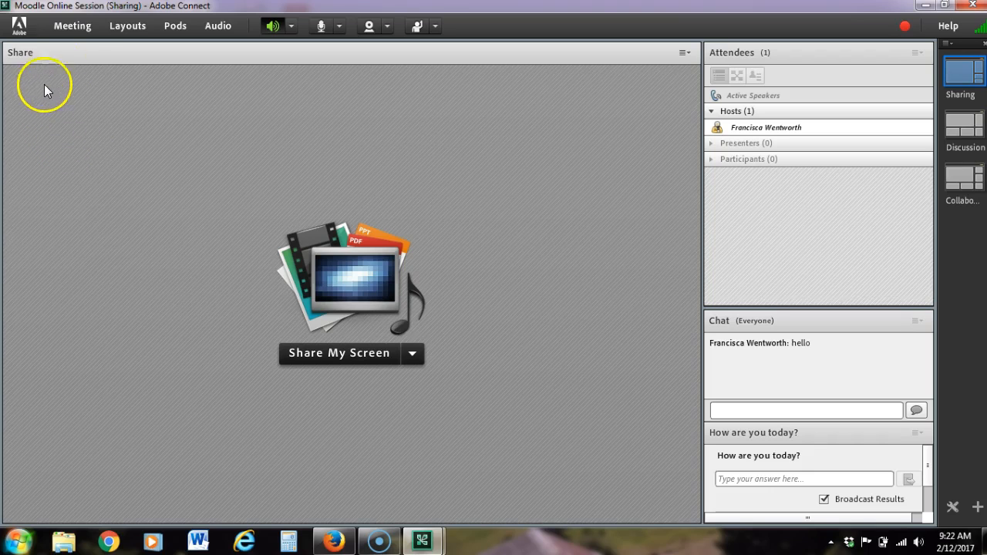
End the meeting being recorded, keeping the default closing message
left_click(73, 27)
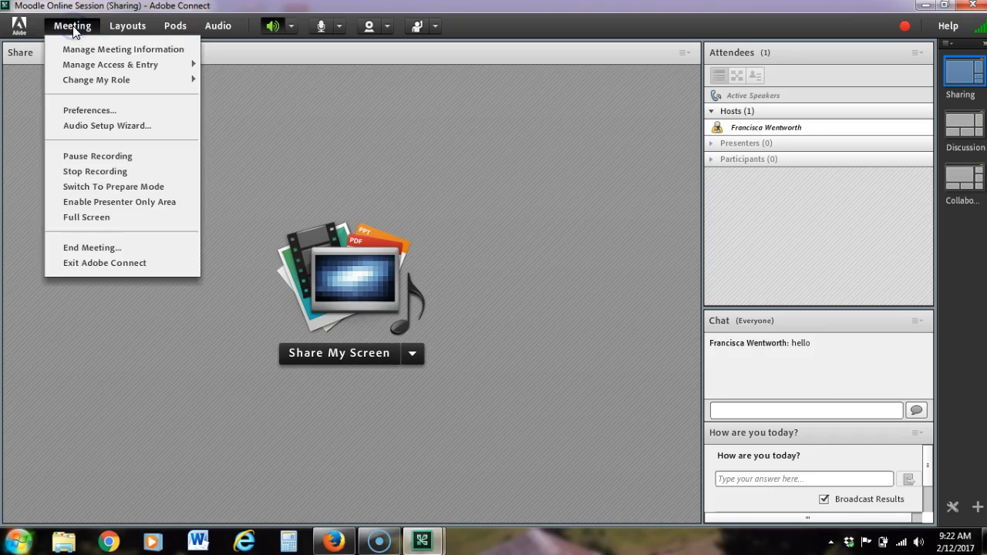
left_click(111, 247)
left_click(574, 383)
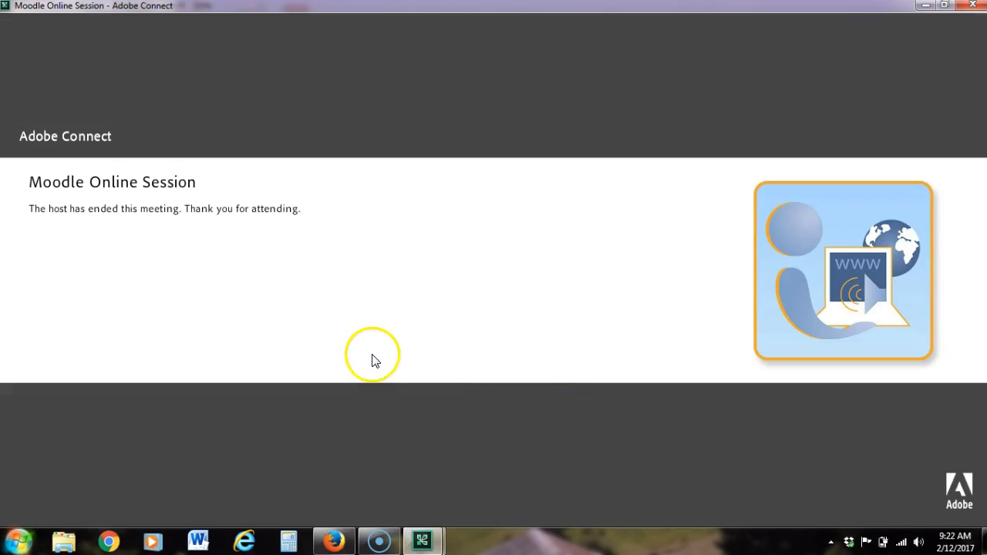
Switch to Firefox, return to the course page and open the recurring meetings page for Moodle Online Session
left_click(328, 544)
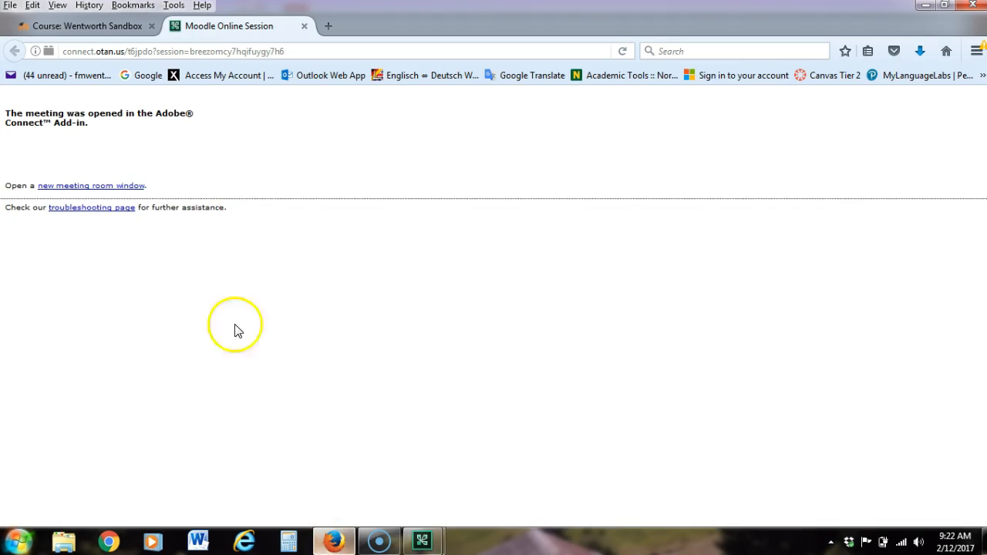
left_click(77, 28)
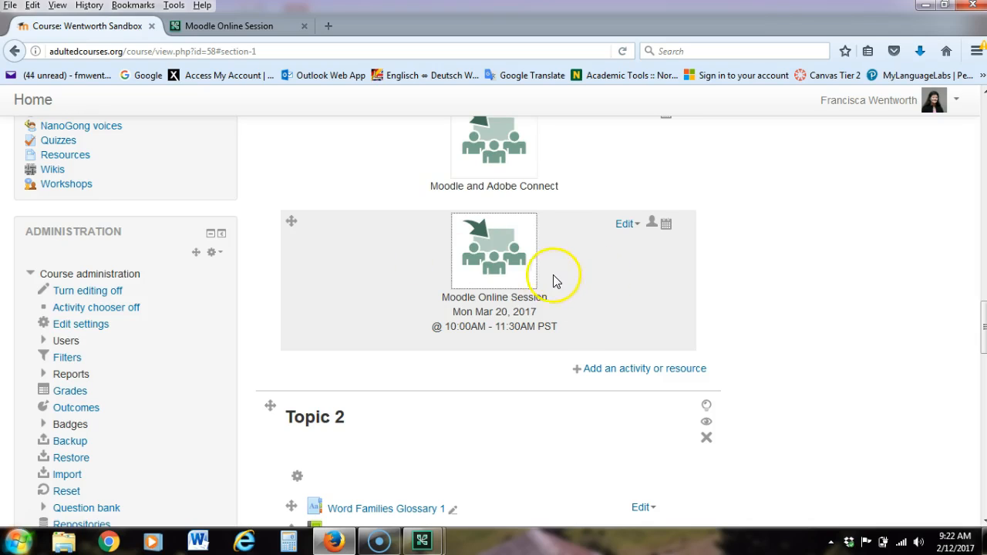
left_click(497, 260)
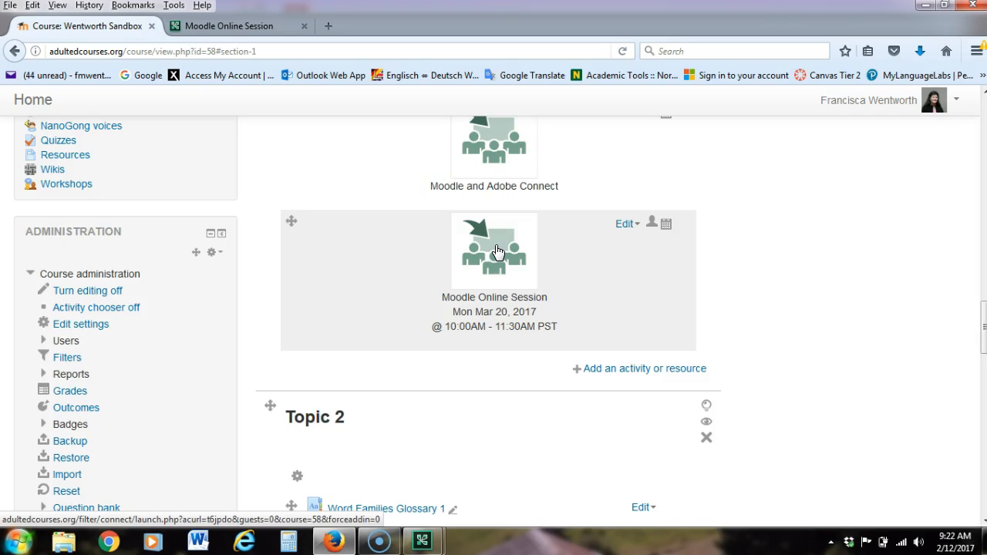
left_click(593, 272)
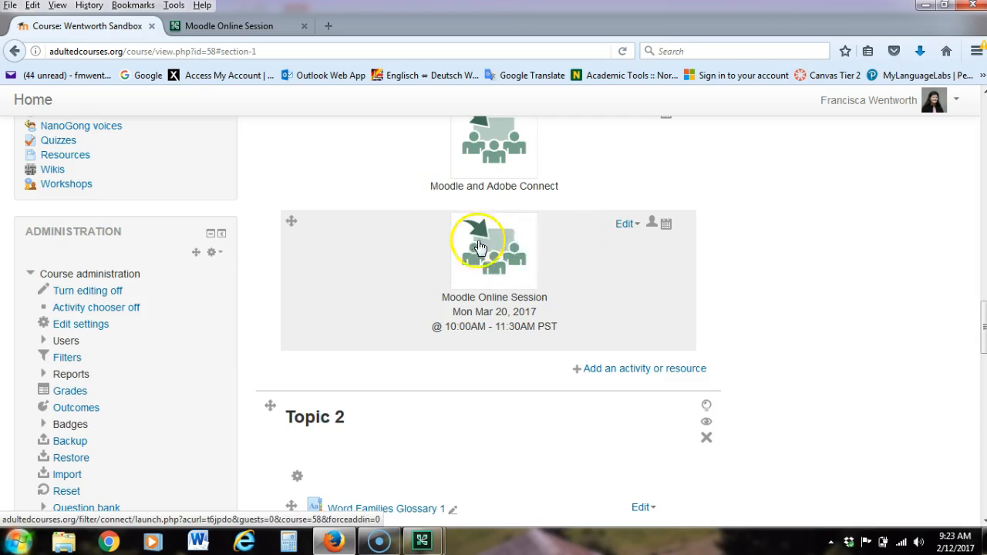
left_click(667, 225)
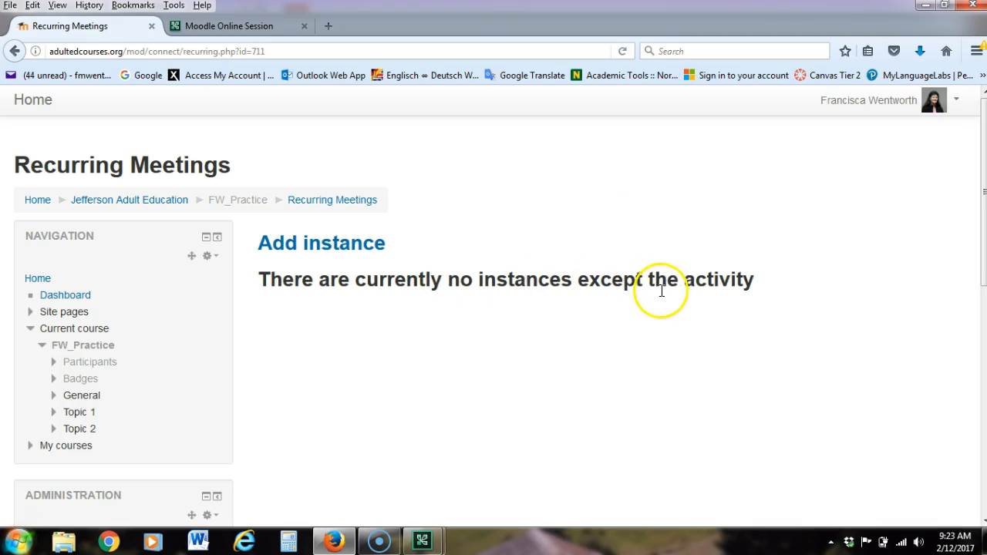
Add a recurring meeting instance with the default 27 March 2017 10:00 start, reviewing its Meeting Completion and Reminder Messages options before saving
left_click(345, 244)
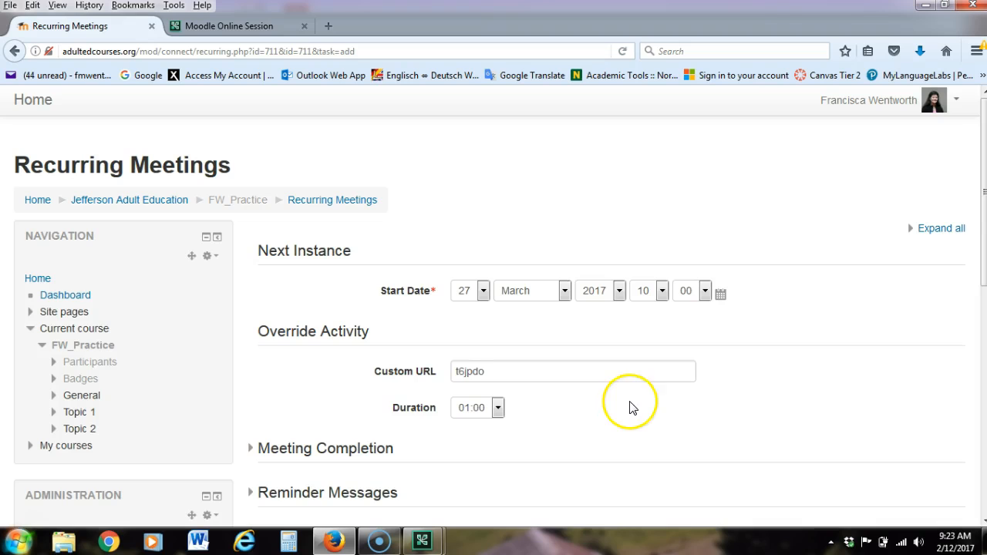
scroll(677, 397, "down", 2)
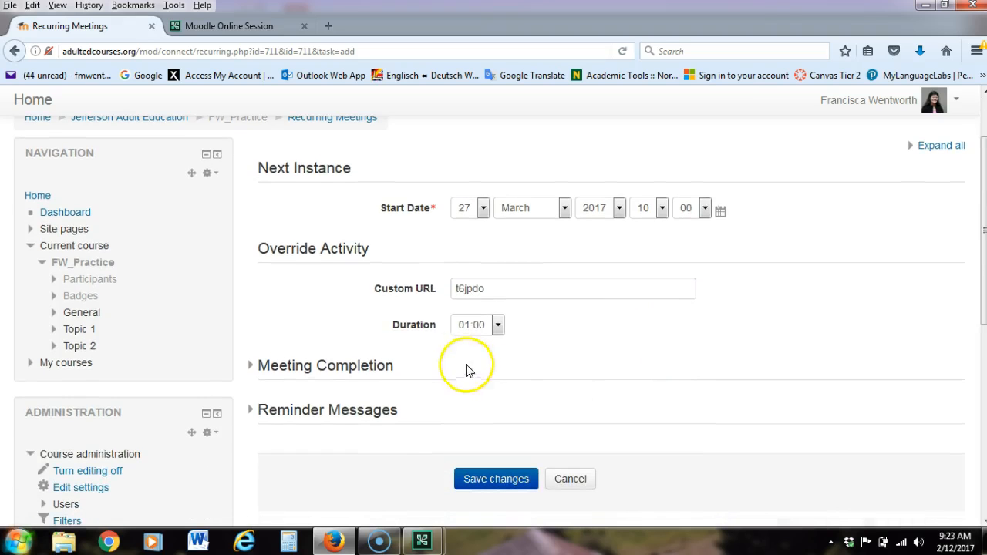
left_click(349, 367)
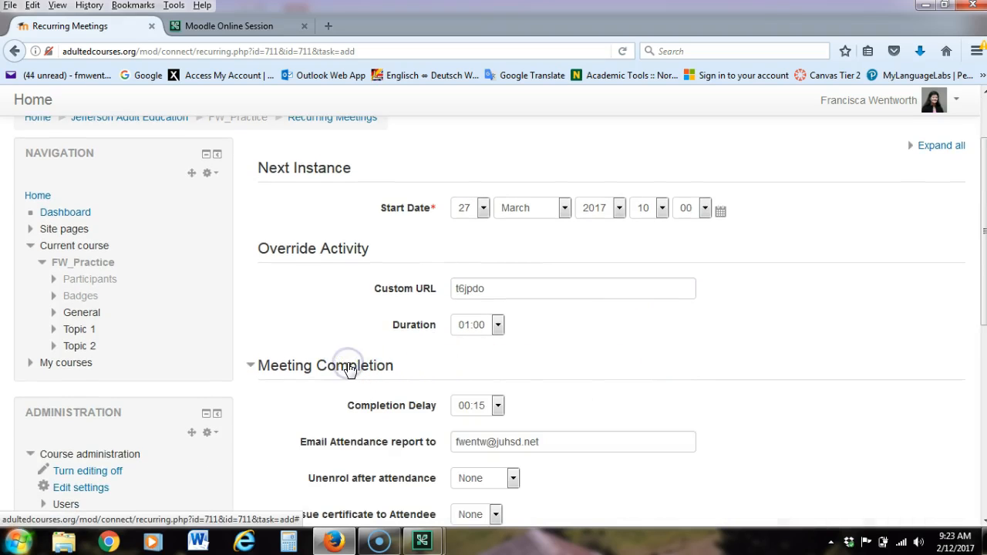
scroll(678, 413, "down", 2)
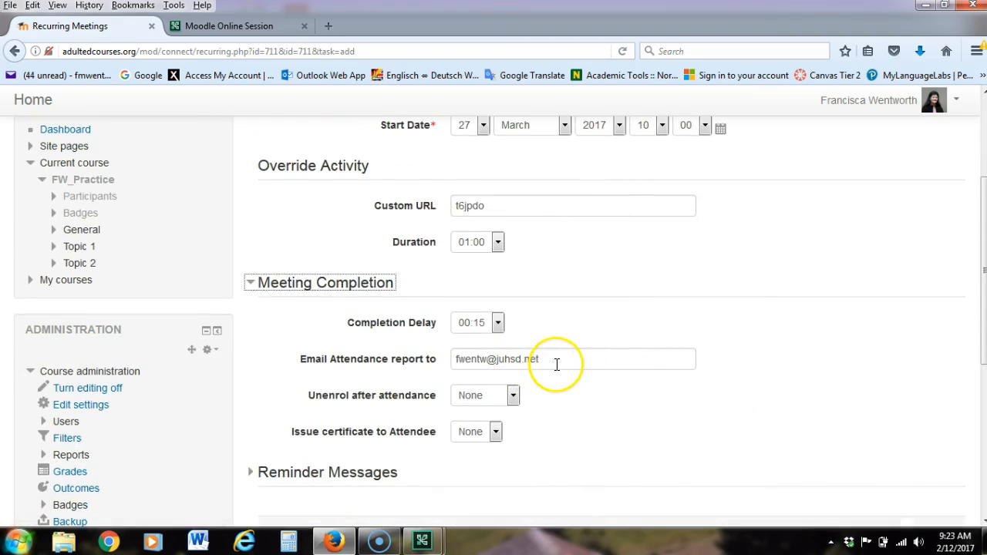
scroll(671, 421, "down", 4)
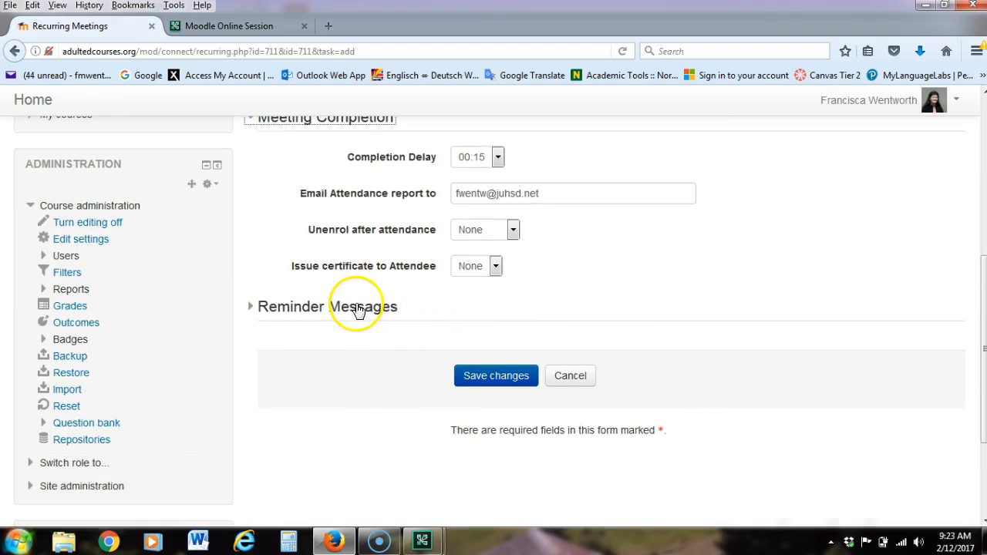
left_click(354, 307)
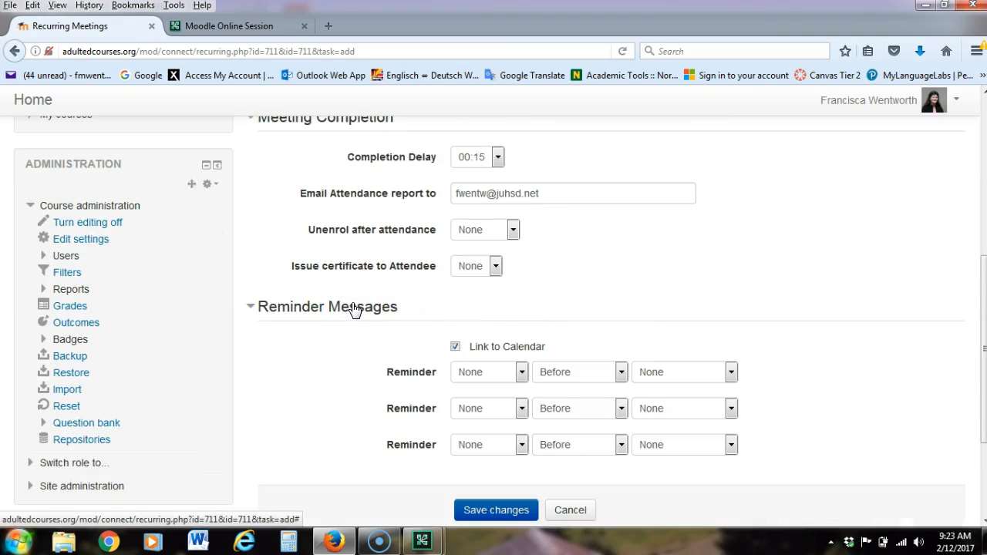
scroll(633, 303, "up", 6)
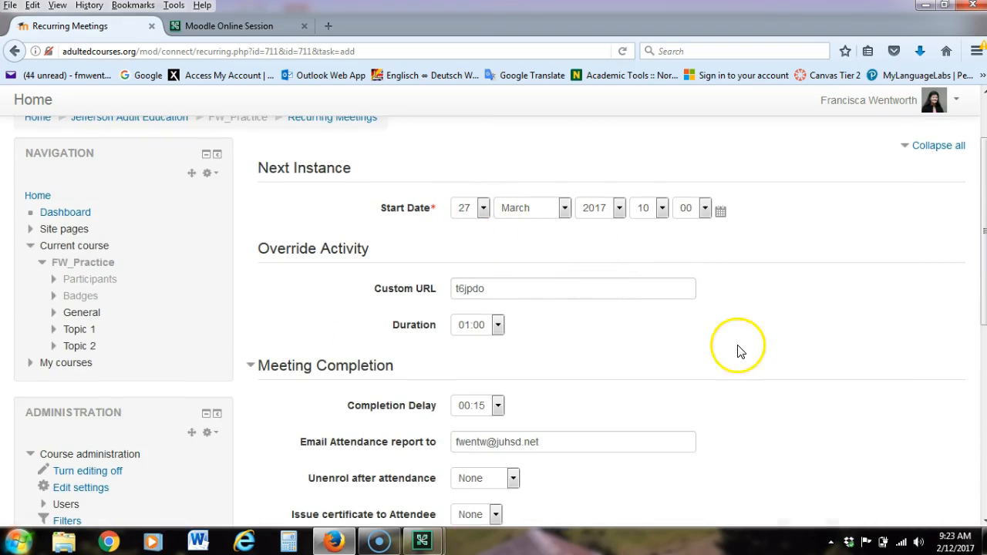
scroll(731, 336, "down", 4)
scroll(731, 331, "down", 6)
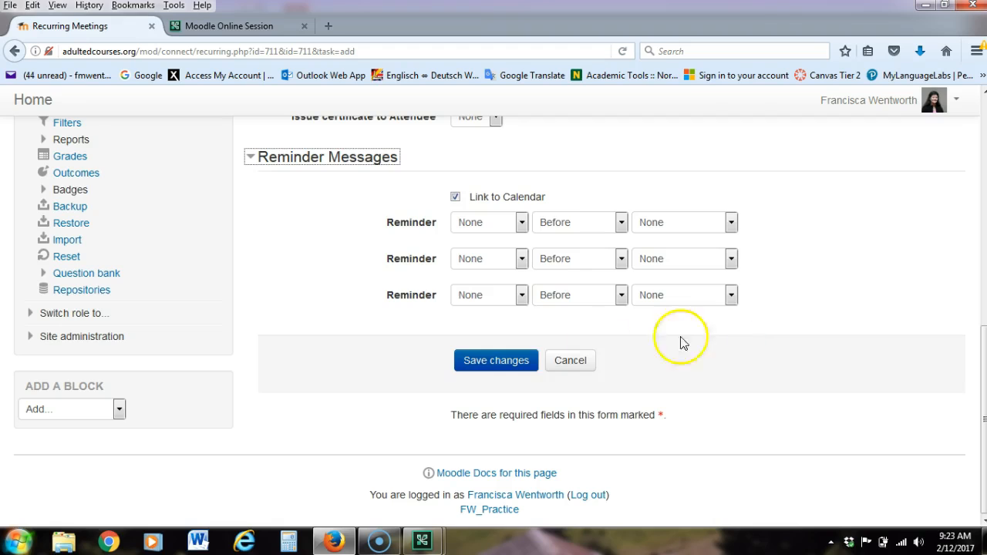
left_click(497, 360)
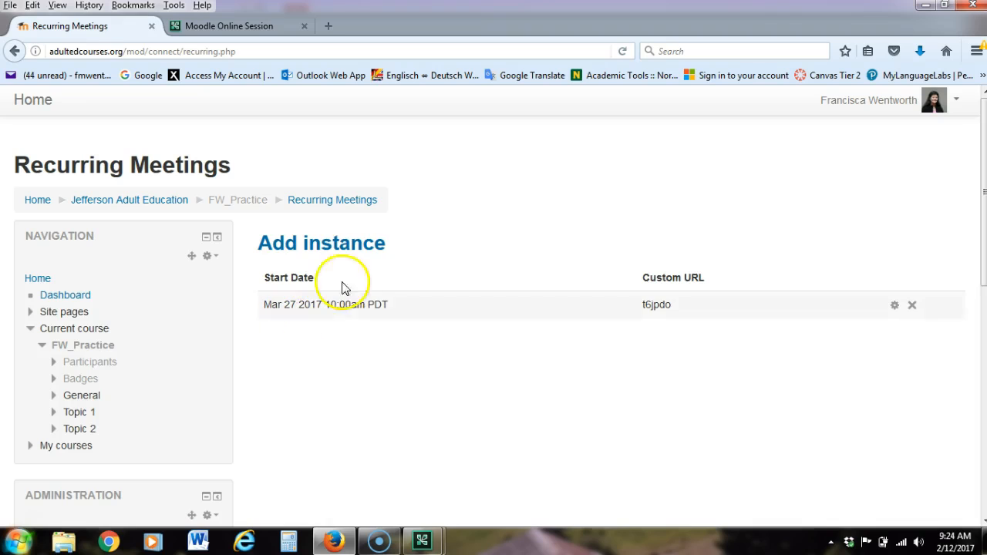
Add and save another recurring meeting instance with its start date set to 23 April 2017 at 10:00
left_click(348, 246)
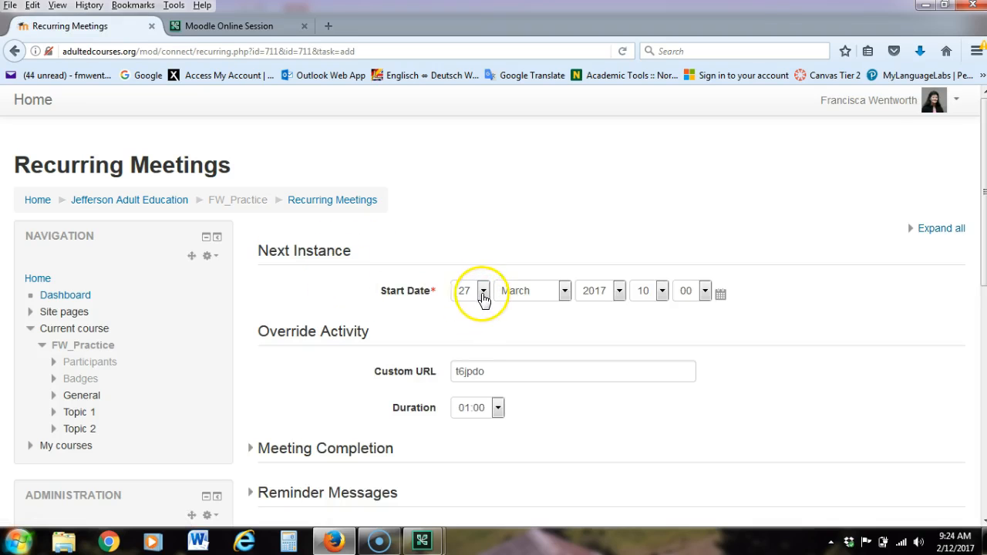
left_click(483, 293)
left_click(483, 293)
left_click(483, 294)
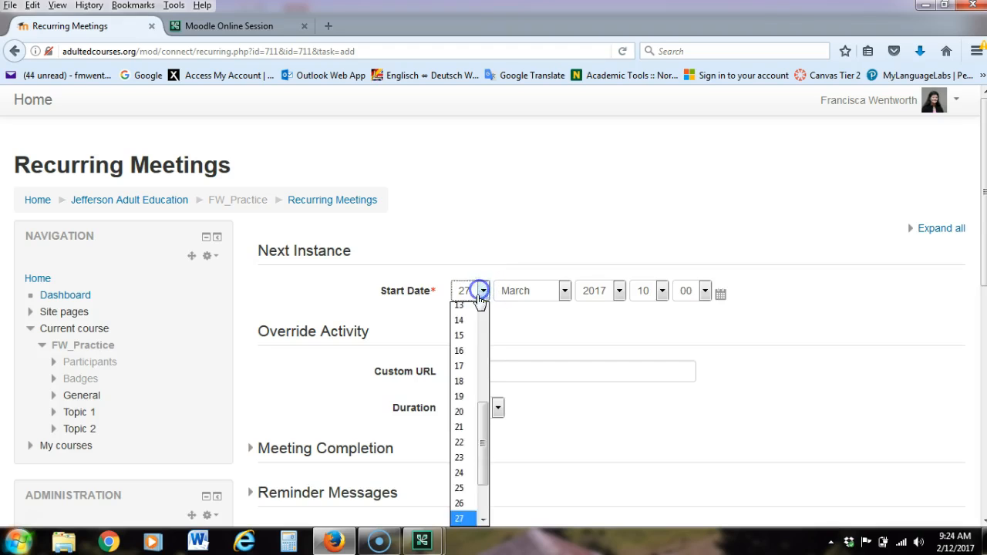
left_click(460, 462)
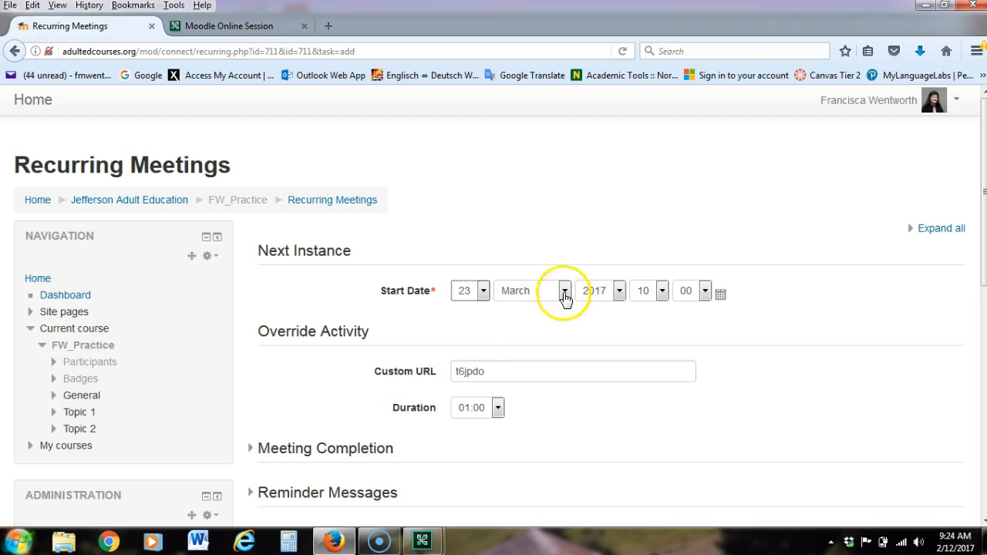
left_click(565, 293)
left_click(514, 357)
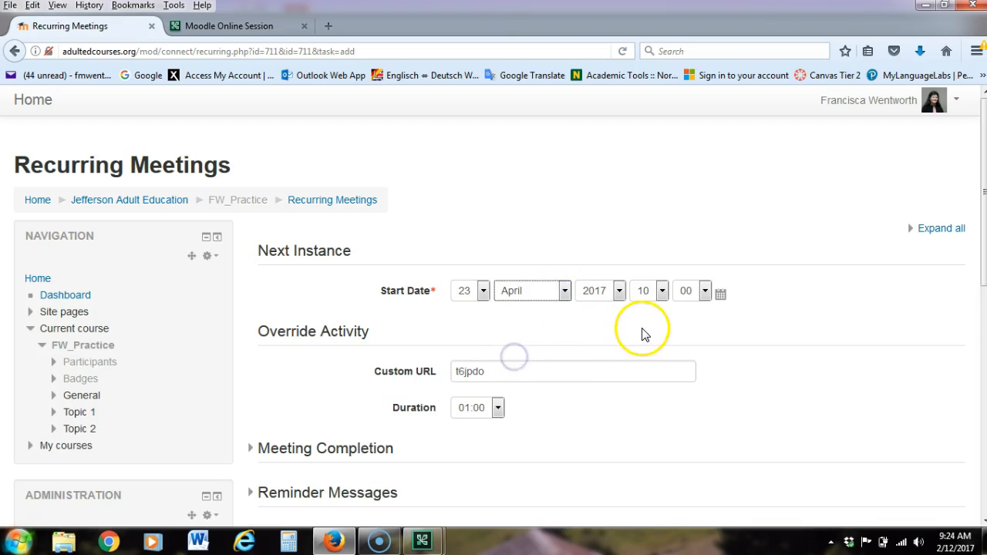
scroll(586, 385, "down", 4)
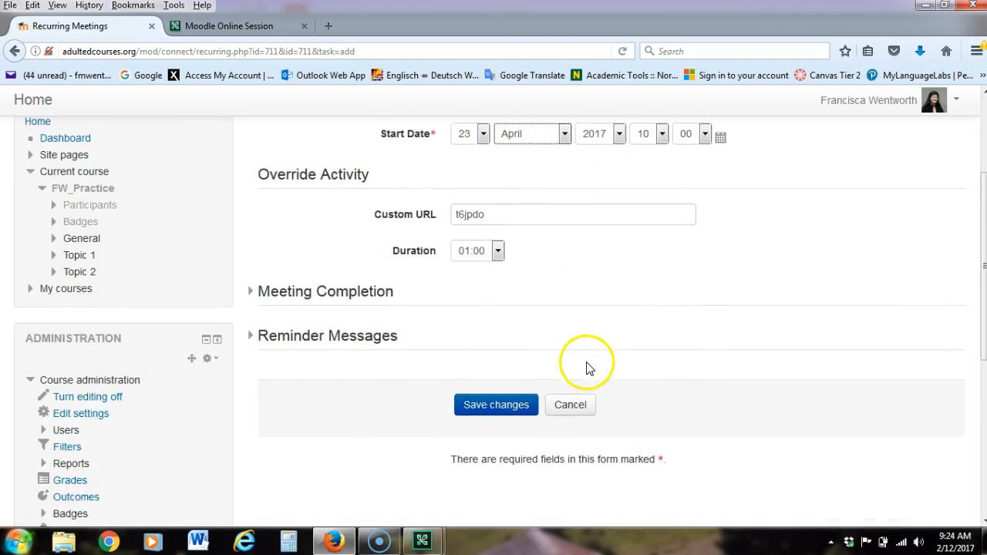
left_click(491, 396)
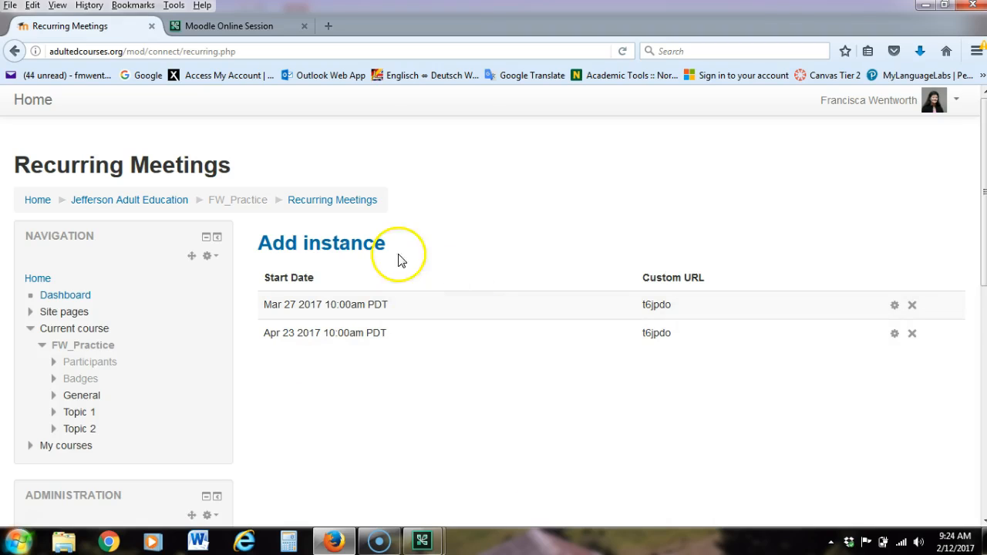
Return to the FW_Practice course page and check the February 2017 calendar block for meeting events
left_click(243, 200)
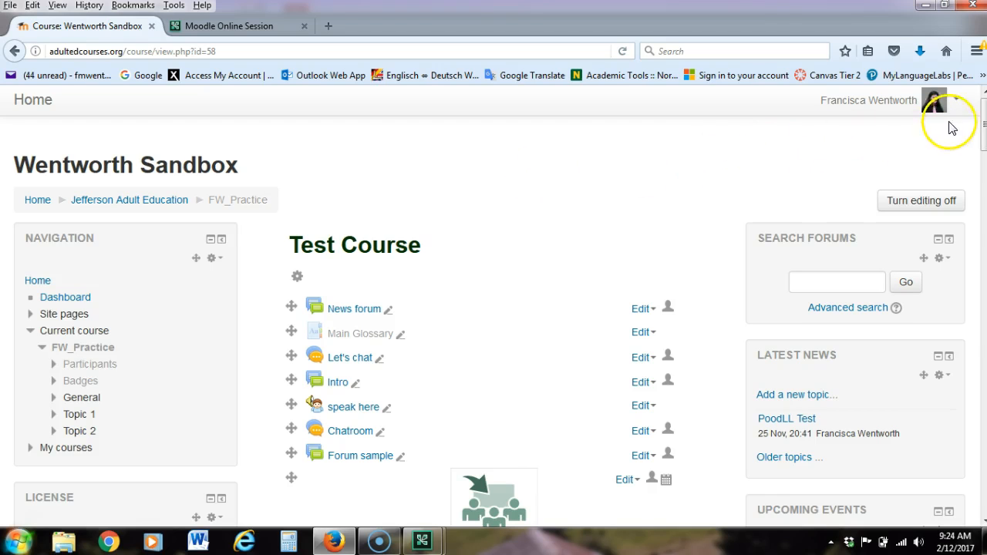
scroll(209, 396, "down", 10)
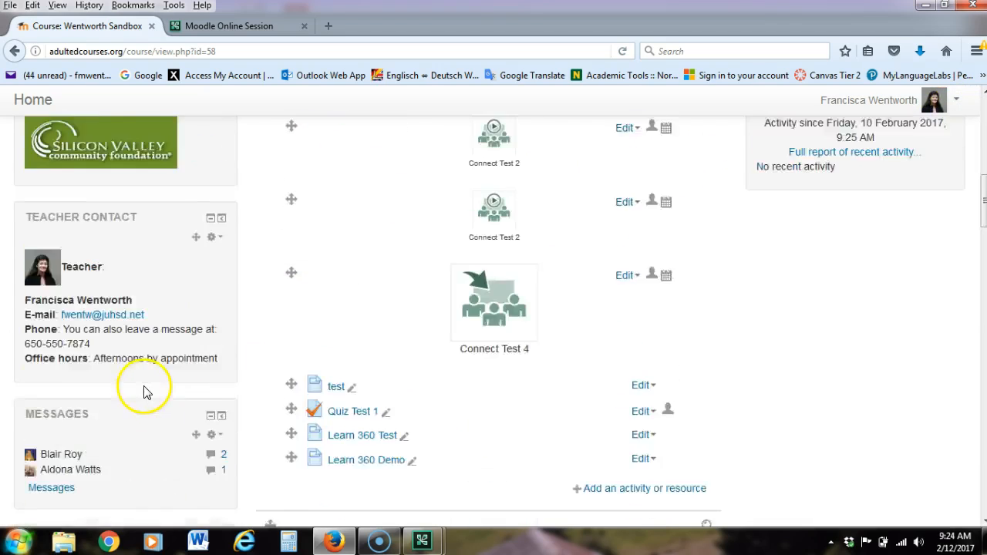
scroll(172, 372, "down", 4)
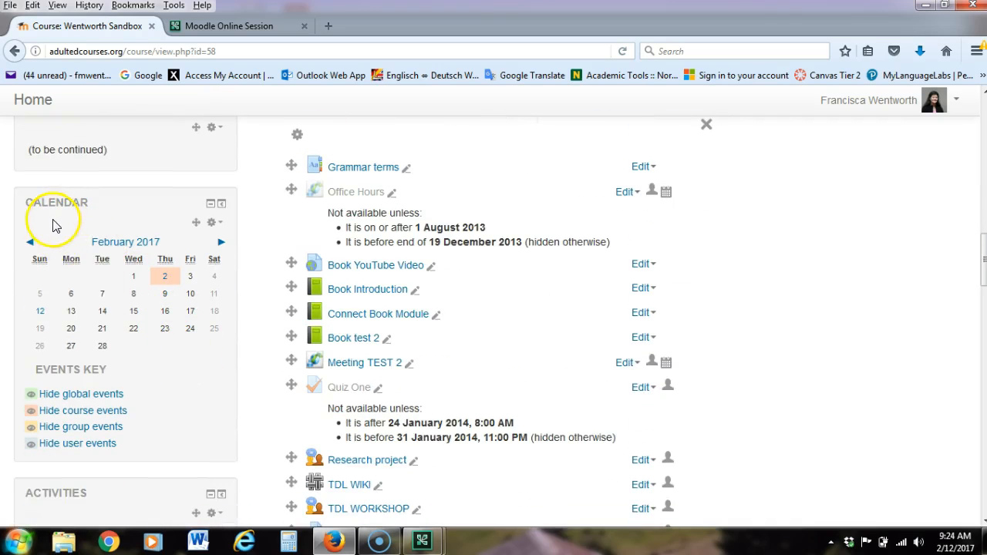
mouse_move(171, 278)
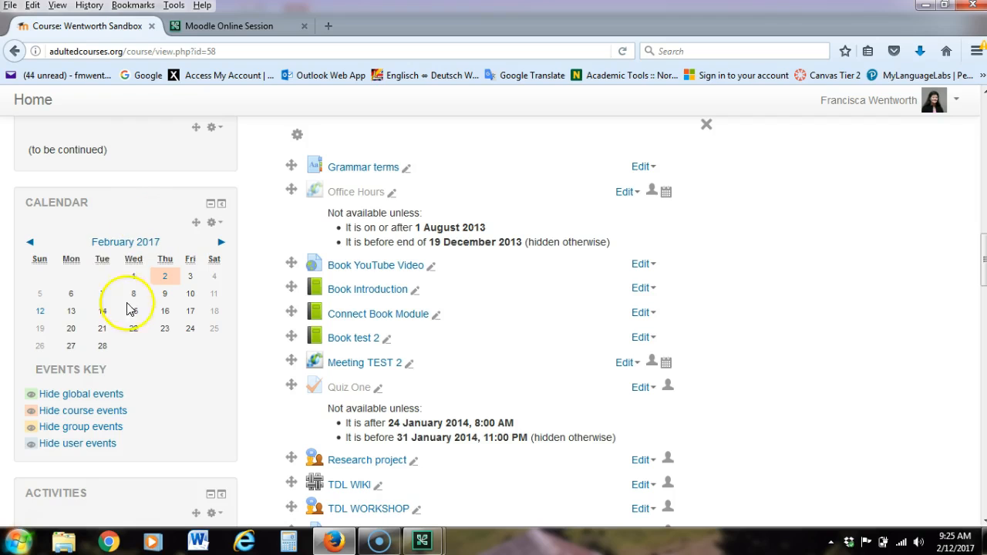
Switch the course view to the Student role through the course administration options
scroll(171, 378, "down", 4)
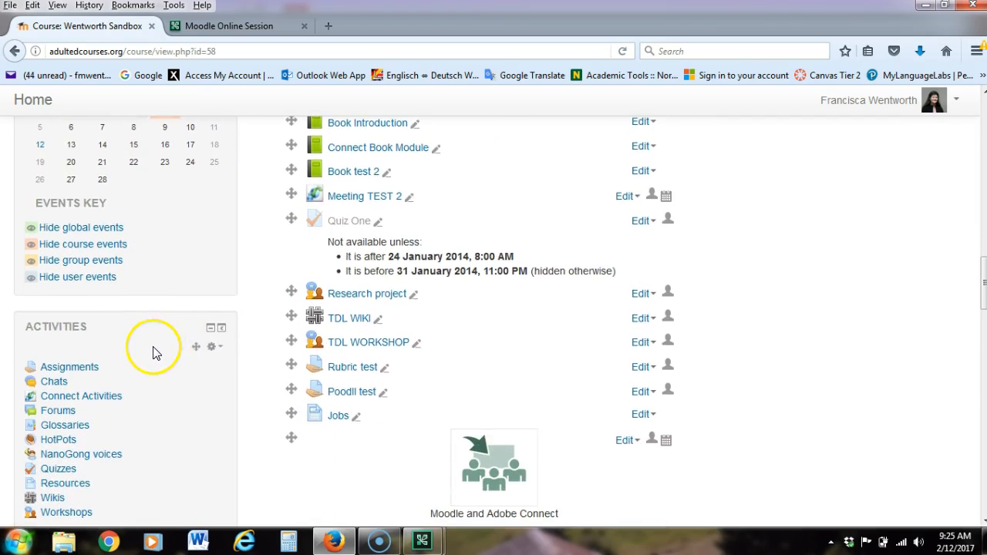
scroll(158, 349, "down", 3)
scroll(166, 340, "down", 1)
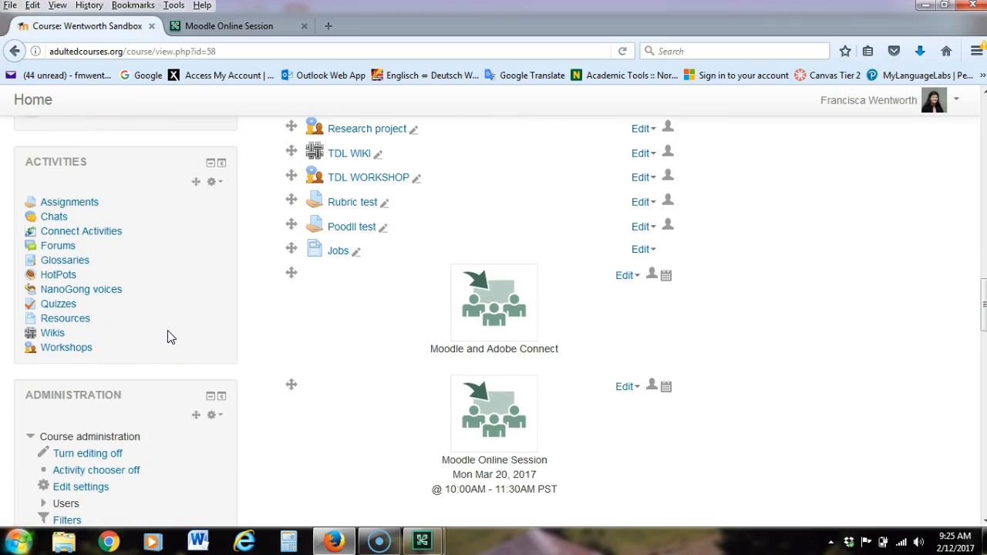
scroll(171, 336, "down", 2)
scroll(171, 335, "down", 8)
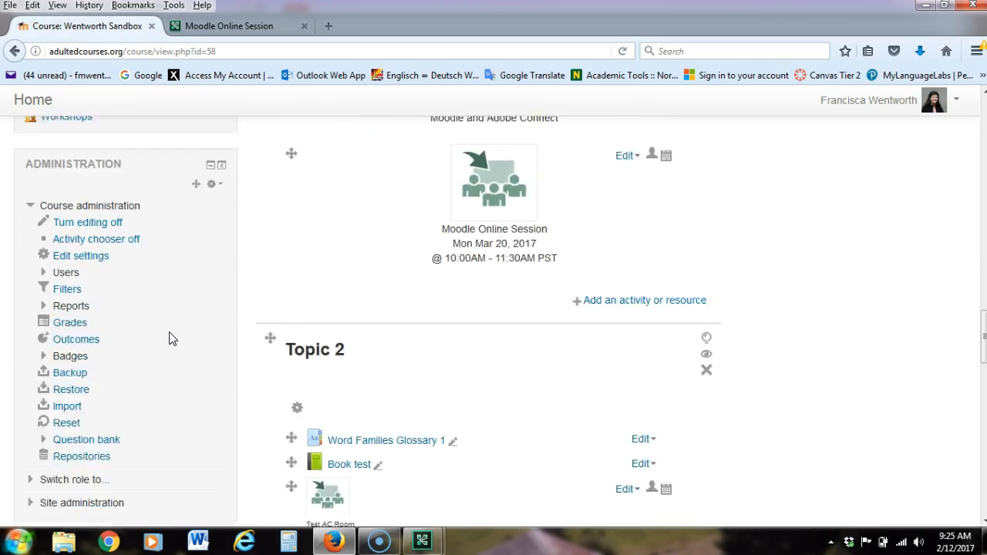
left_click(77, 299)
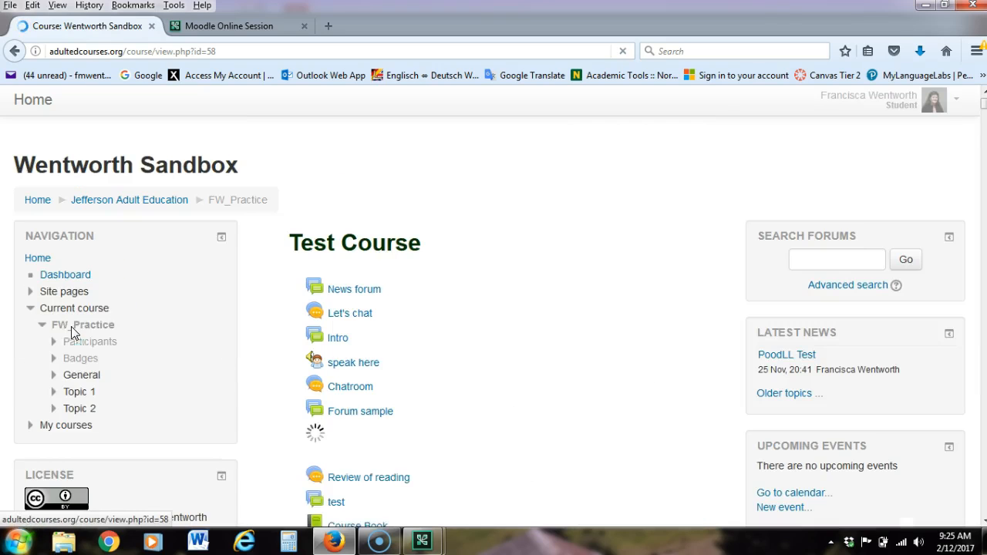
Examine how the Moodle Online Session activity and the Topic 2 meetings are presented to students on the course page
scroll(590, 344, "down", 15)
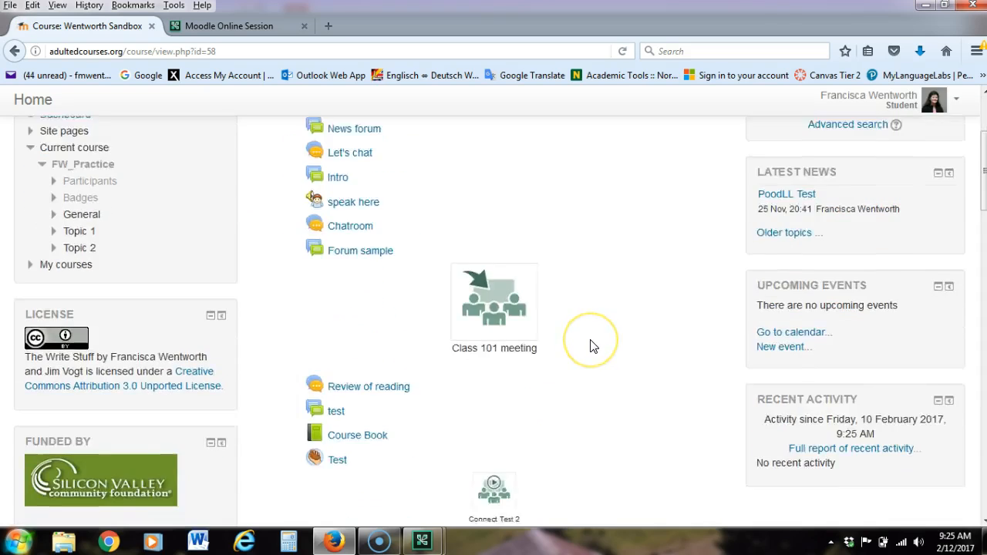
scroll(593, 346, "down", 5)
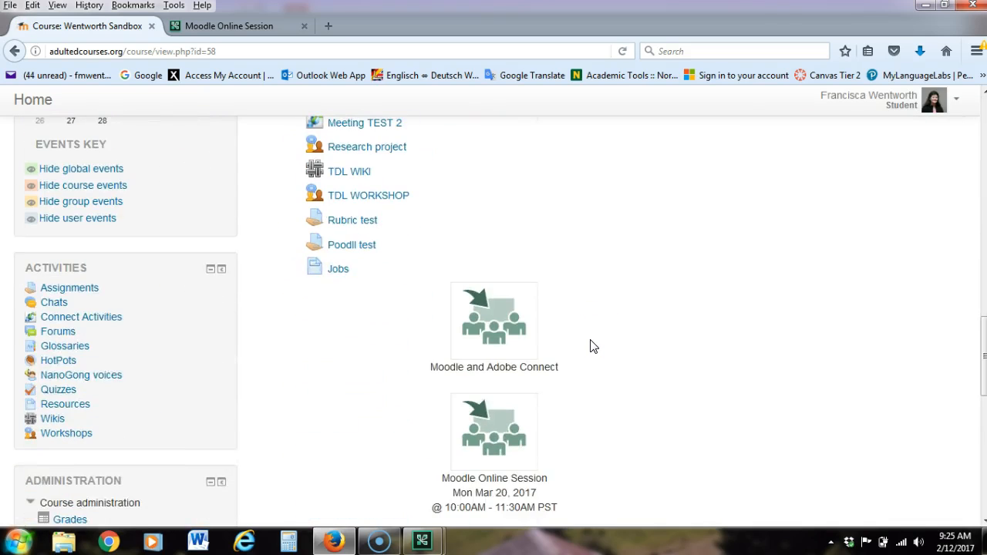
scroll(590, 345, "down", 4)
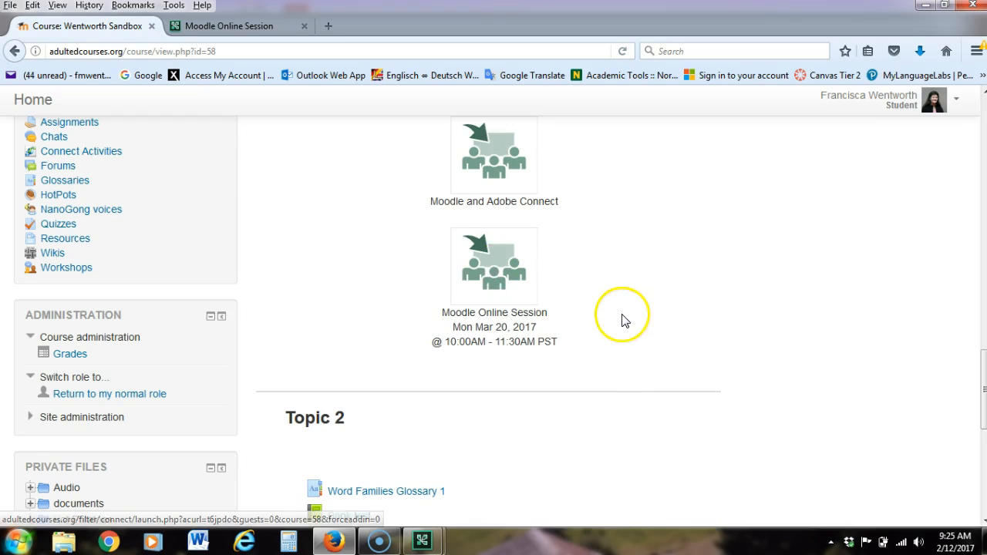
scroll(623, 320, "down", 6)
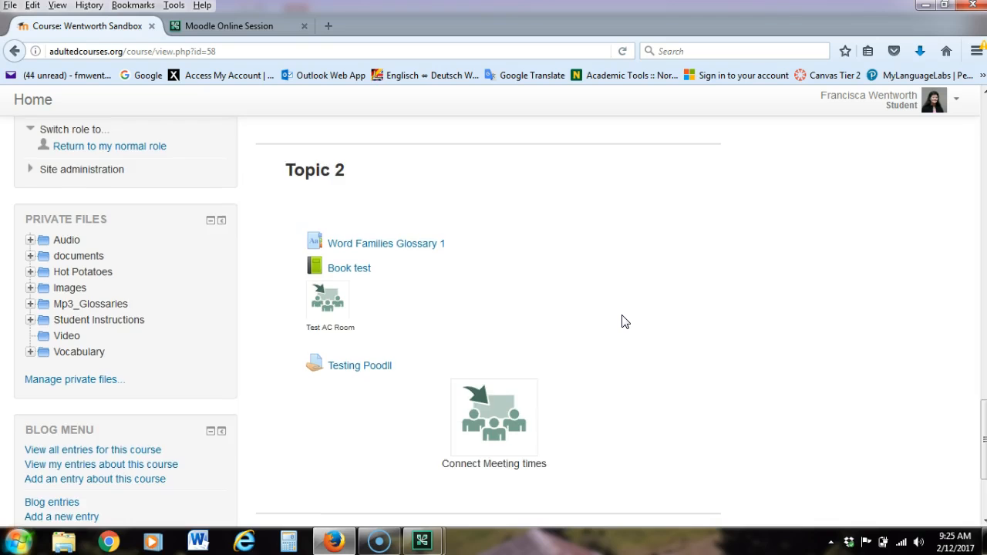
scroll(624, 322, "down", 4)
Go back to the Test Course section and inspect the Class 101 meeting and the Connect Test 2 recordings as a student
scroll(625, 321, "up", 15)
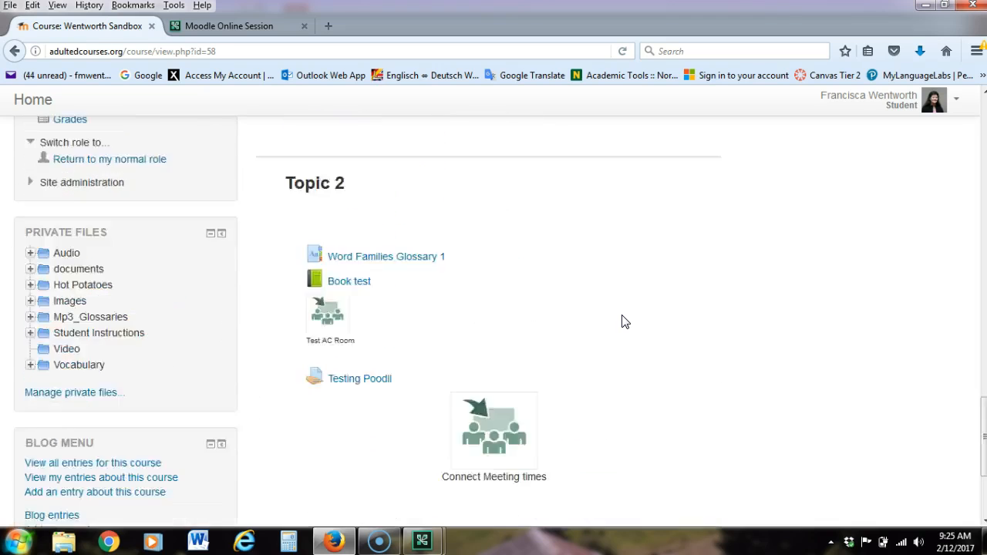
scroll(625, 322, "up", 13)
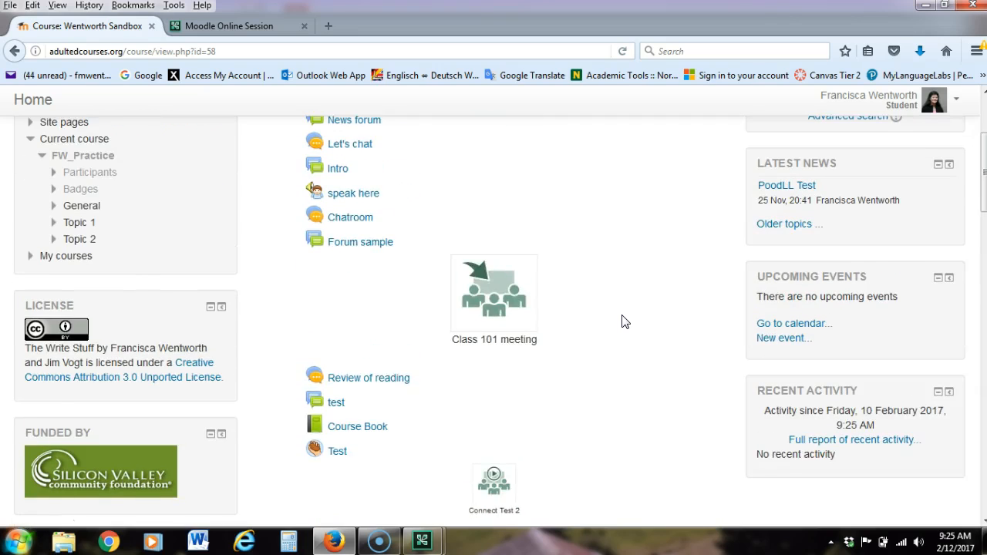
scroll(625, 322, "down", 4)
left_click(500, 316)
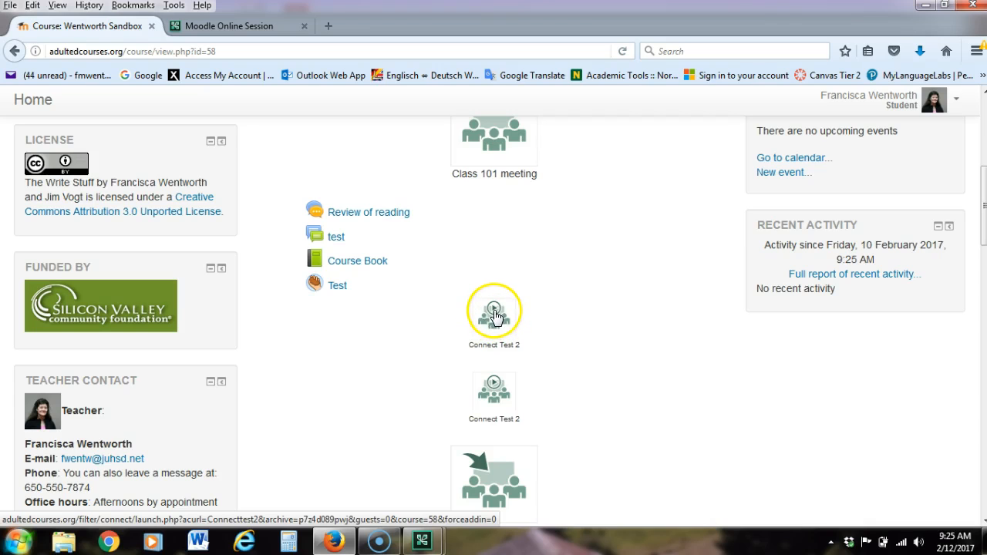
scroll(607, 348, "up", 5)
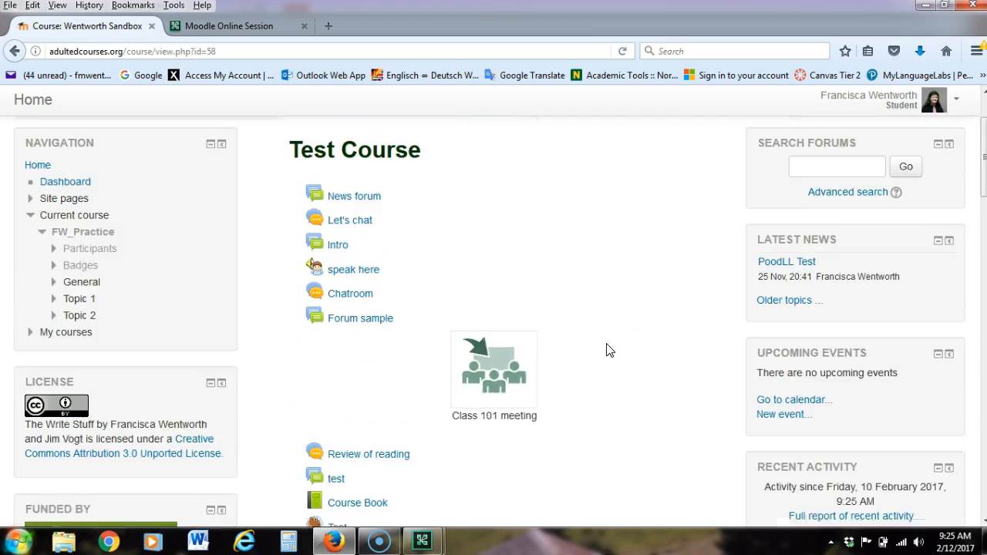
scroll(608, 349, "up", 1)
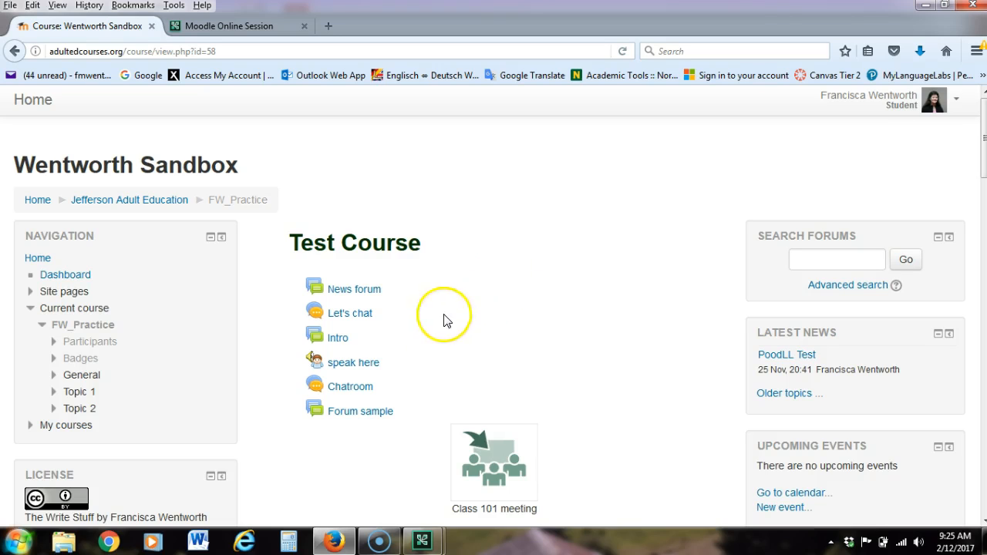
scroll(352, 424, "down", 3)
scroll(417, 399, "down", 3)
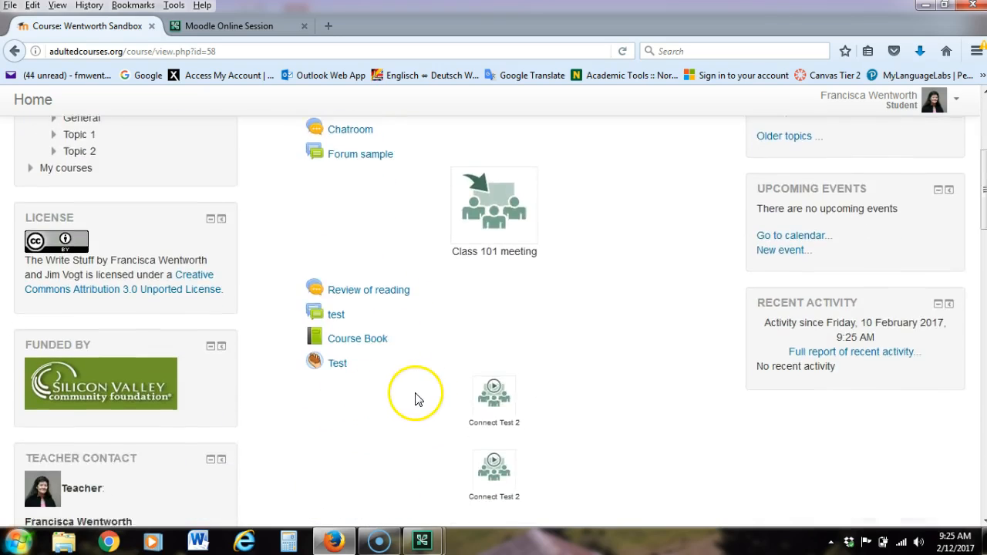